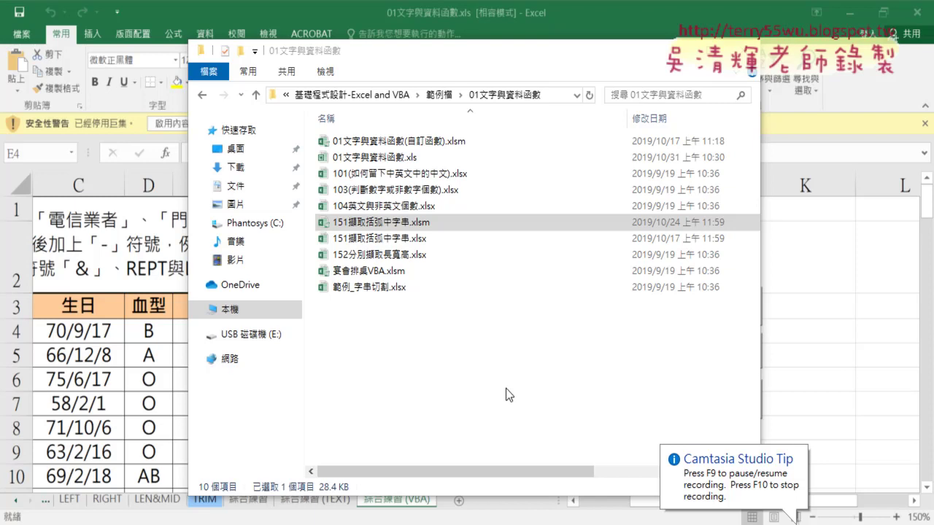
Step: Bring 01文字與資料函數.xls to the front, enable its macros, and mark its .xls extension
click(134, 314)
scroll(302, 232, down, 1)
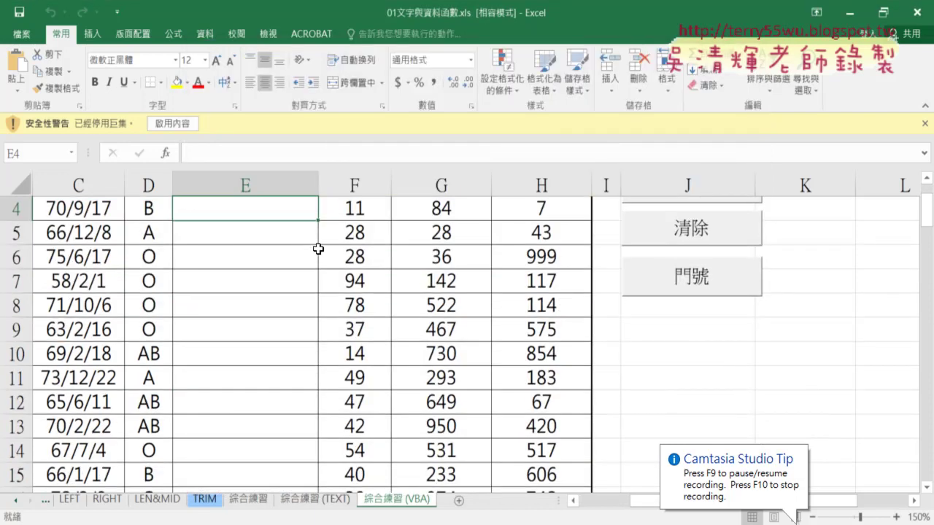
scroll(314, 248, up, 1)
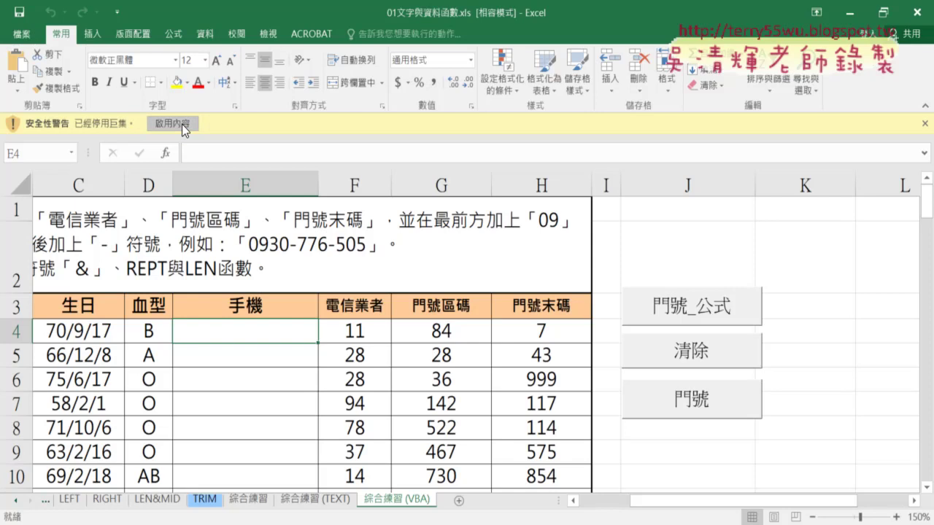
click(182, 124)
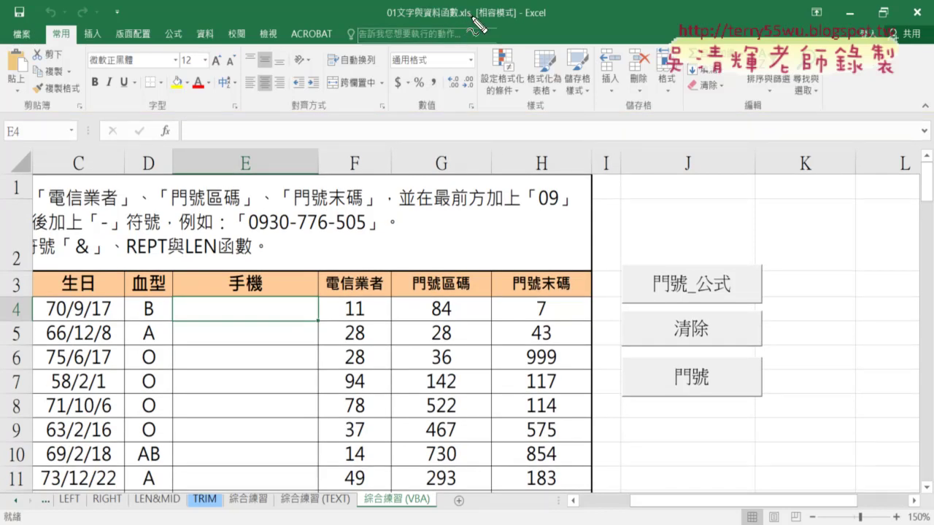
drag(470, 20, 454, 21)
key(Escape)
Step: Show the example folder and mark the .xlsm and .xlsx extensions of the 151 files
click(218, 523)
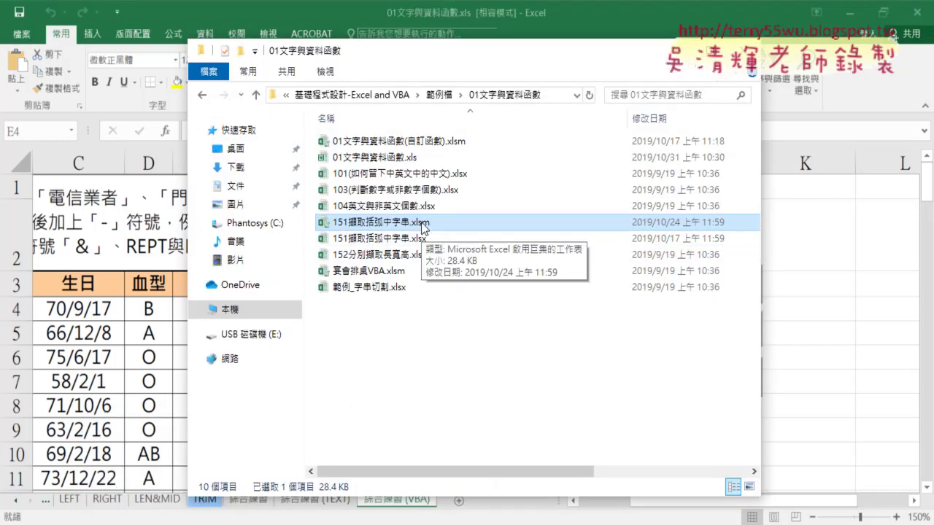
key(ctrl+shift+d)
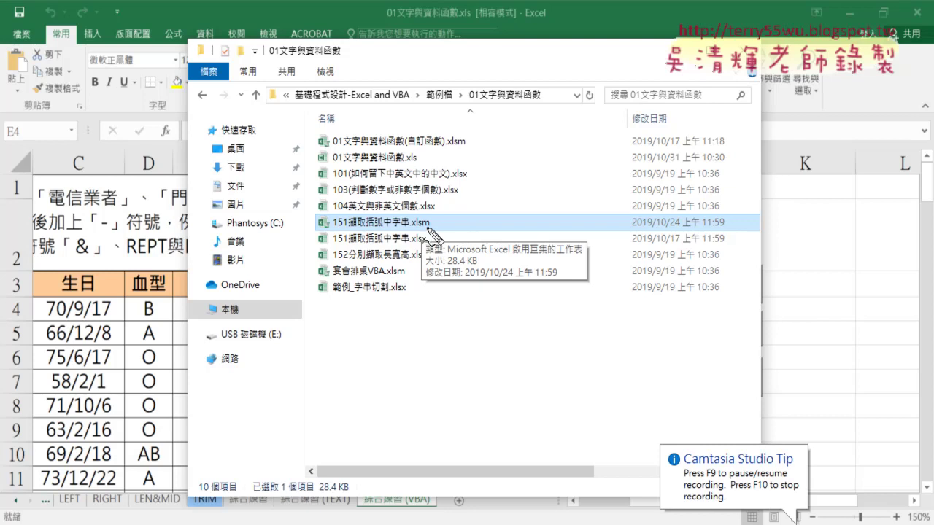
drag(427, 232, 413, 234)
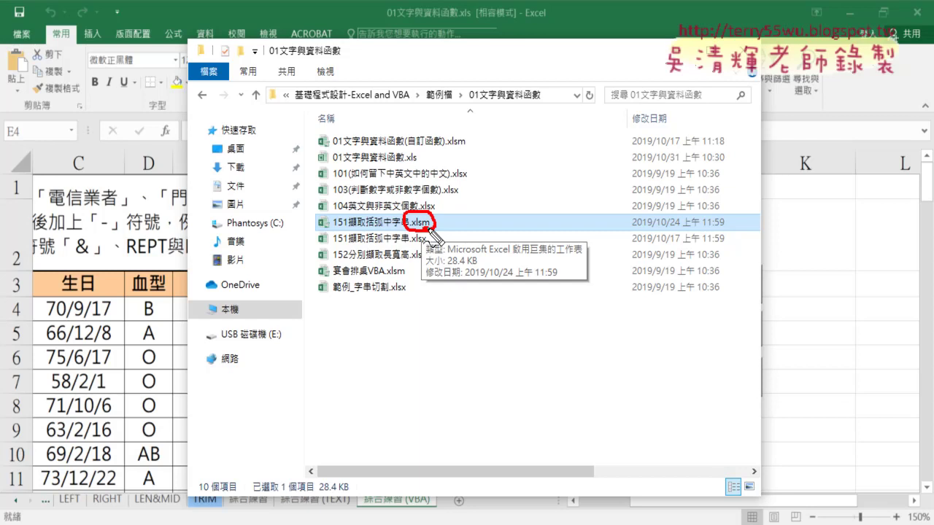
drag(410, 246, 429, 245)
Step: Annotate the files with Excel2007 and 2003 version notes, then clear all annotations
mouse_move(392, 258)
mouse_down()
mouse_move(455, 225)
mouse_move(406, 264)
mouse_up()
mouse_move(378, 121)
mouse_down()
mouse_move(405, 121)
mouse_move(382, 146)
mouse_move(401, 133)
mouse_up()
drag(382, 145, 472, 150)
mouse_move(482, 115)
mouse_down()
mouse_move(480, 151)
mouse_move(557, 119)
mouse_move(552, 153)
mouse_up()
drag(455, 22, 471, 19)
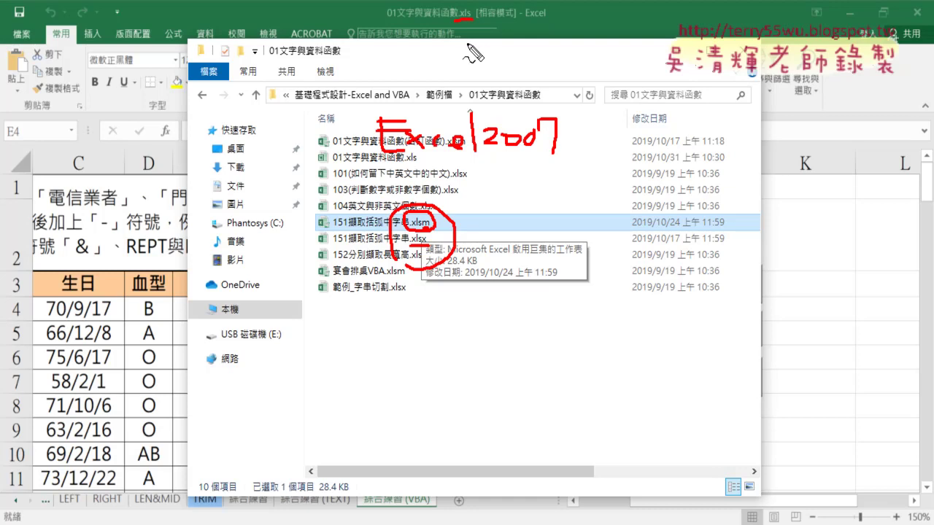
mouse_move(465, 45)
mouse_down()
mouse_move(480, 58)
mouse_move(488, 47)
mouse_move(526, 47)
mouse_move(456, 73)
mouse_up()
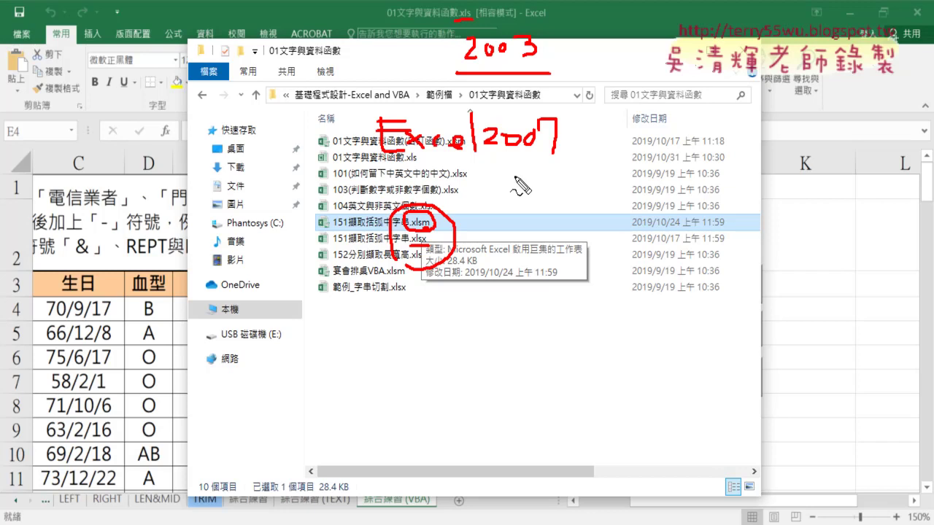
key(Escape)
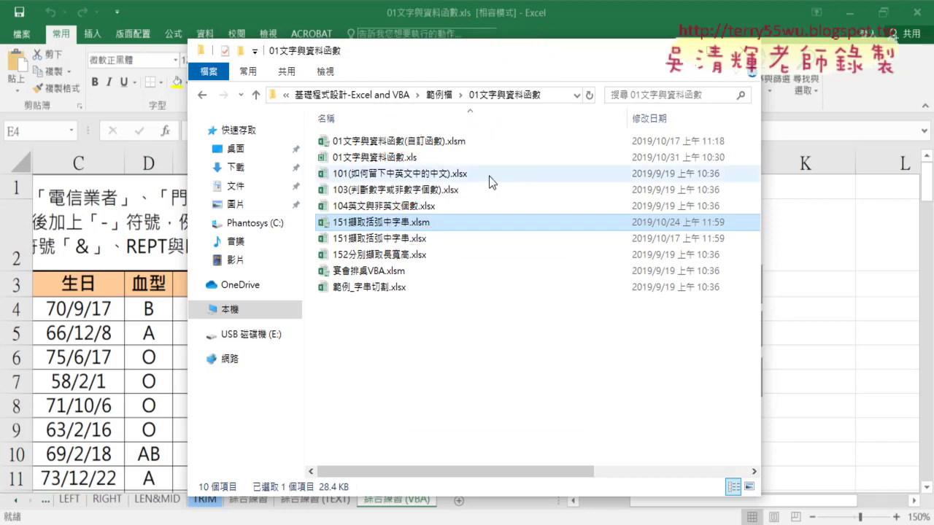
Step: Open 151擷取括弧中字串.xlsm with macros enabled, then switch to 01文字與資料函數.xls
double_click(435, 224)
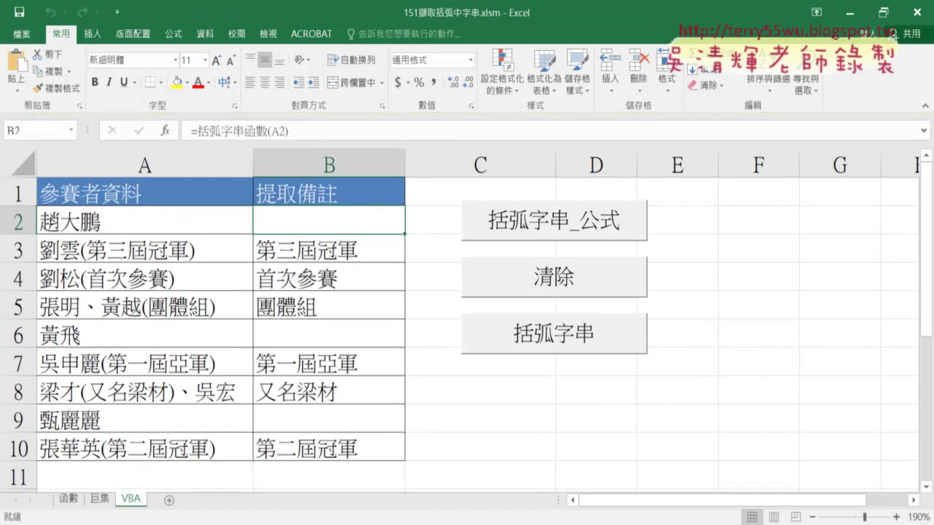
click(172, 123)
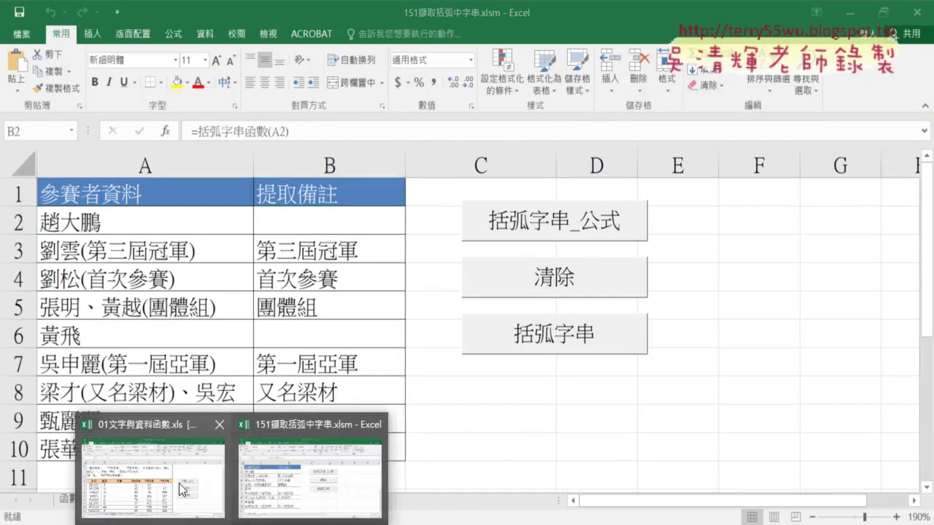
click(153, 452)
Step: Highlight the phone number columns F–H, then return to the 151擷取括弧中字串.xlsm workbook
drag(353, 196, 549, 182)
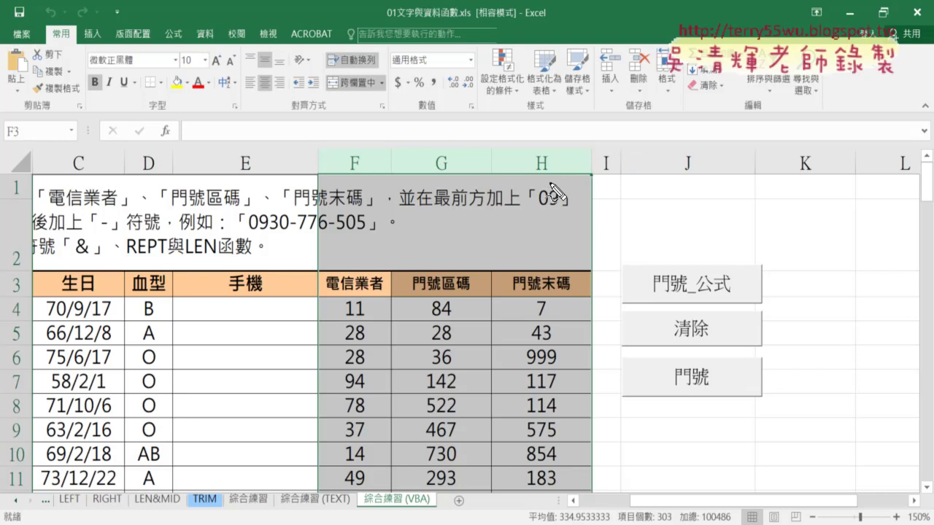
mouse_move(556, 297)
mouse_down()
mouse_move(324, 286)
mouse_move(251, 237)
mouse_move(274, 255)
mouse_move(252, 306)
mouse_up()
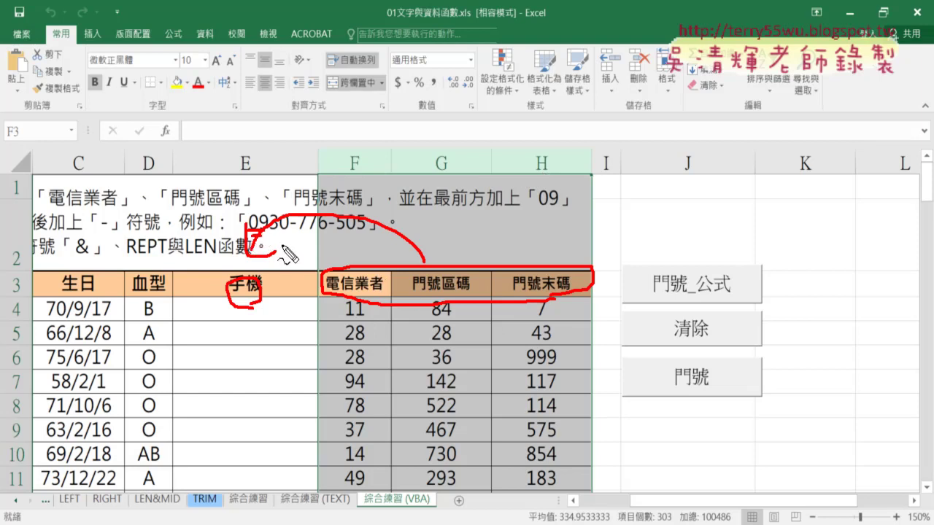
drag(264, 235, 332, 236)
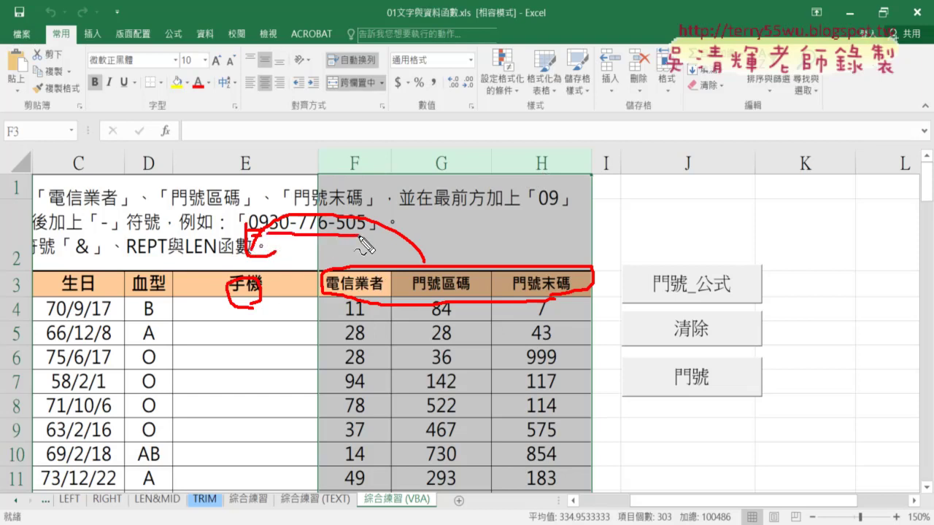
key(Escape)
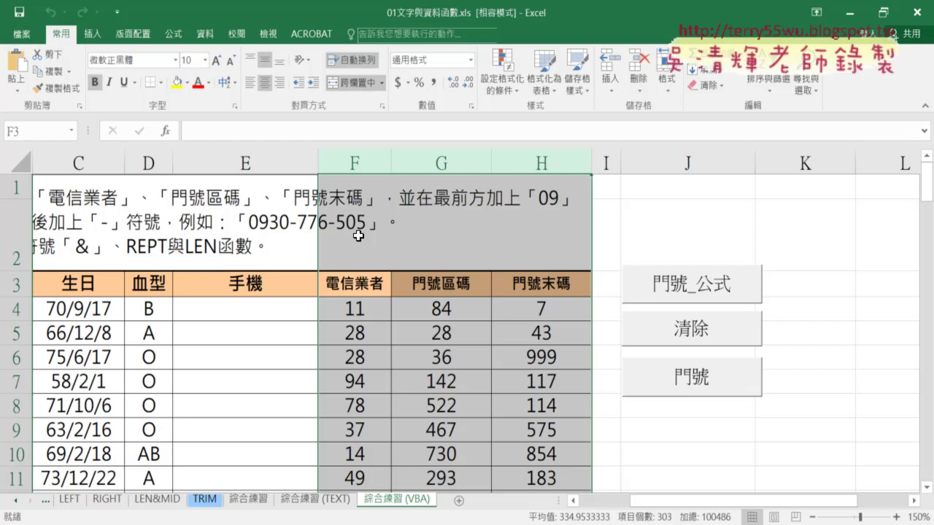
click(232, 524)
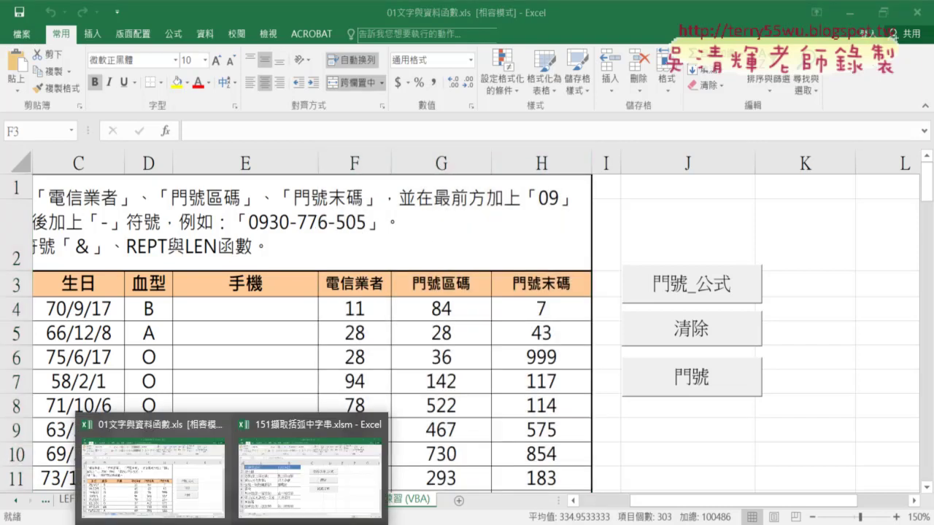
click(310, 452)
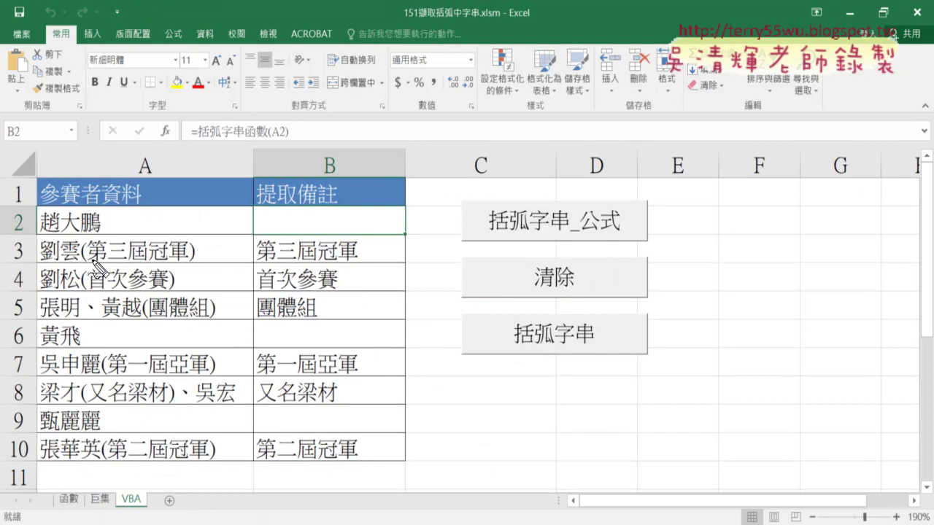
drag(94, 259, 172, 258)
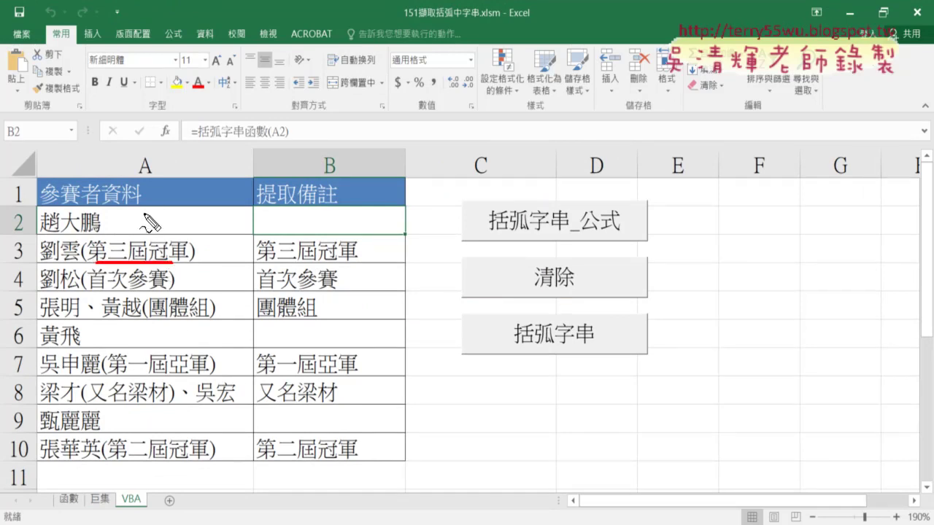
mouse_move(144, 226)
mouse_down()
mouse_move(167, 177)
mouse_move(281, 178)
mouse_move(306, 209)
mouse_move(297, 212)
mouse_up()
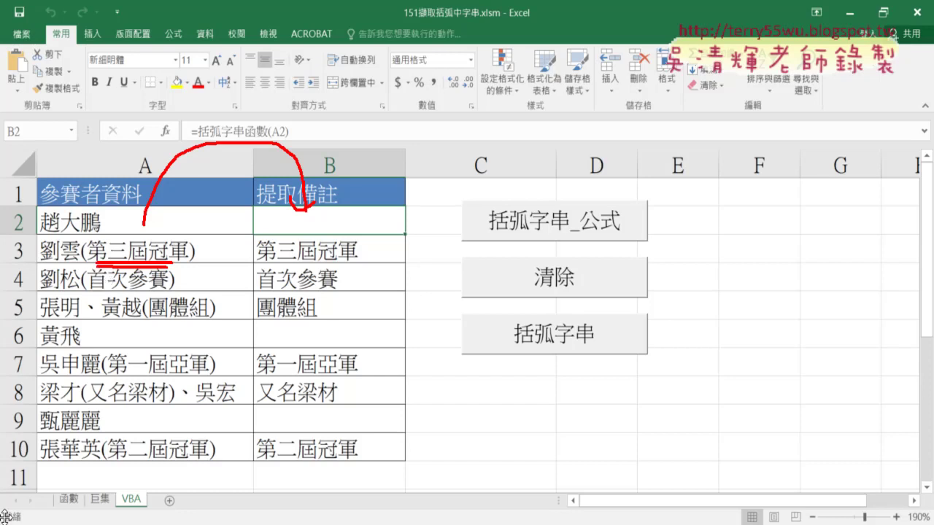
mouse_move(71, 509)
mouse_down()
mouse_move(63, 509)
mouse_move(71, 509)
mouse_up()
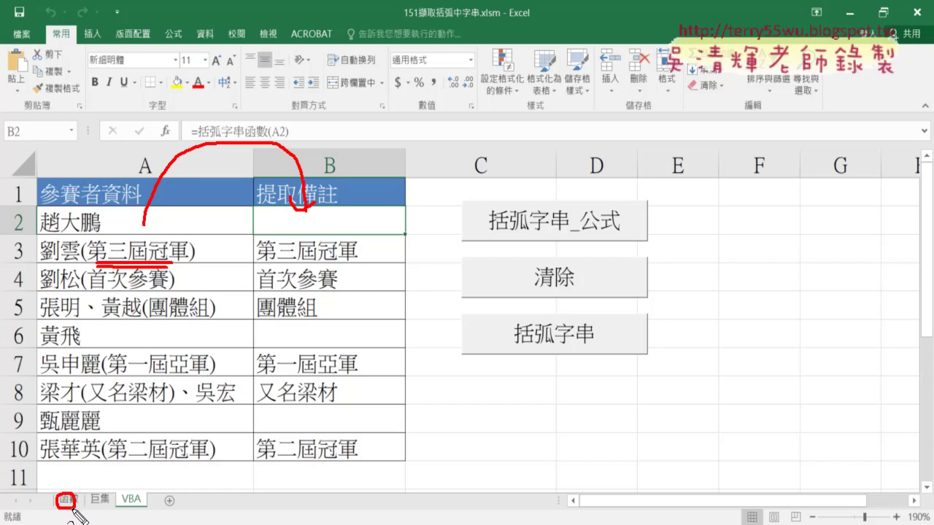
mouse_move(67, 453)
mouse_down()
mouse_move(59, 489)
mouse_move(79, 471)
mouse_up()
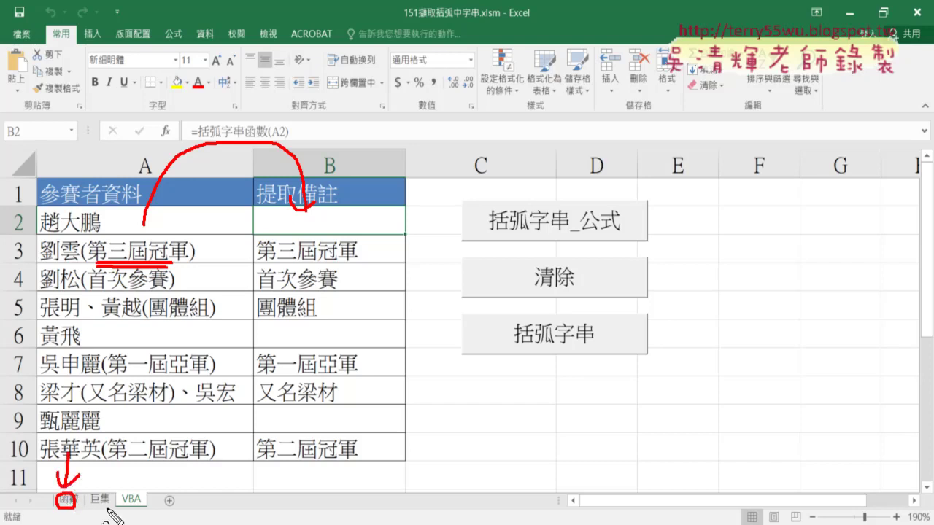
drag(91, 509, 108, 508)
key(Escape)
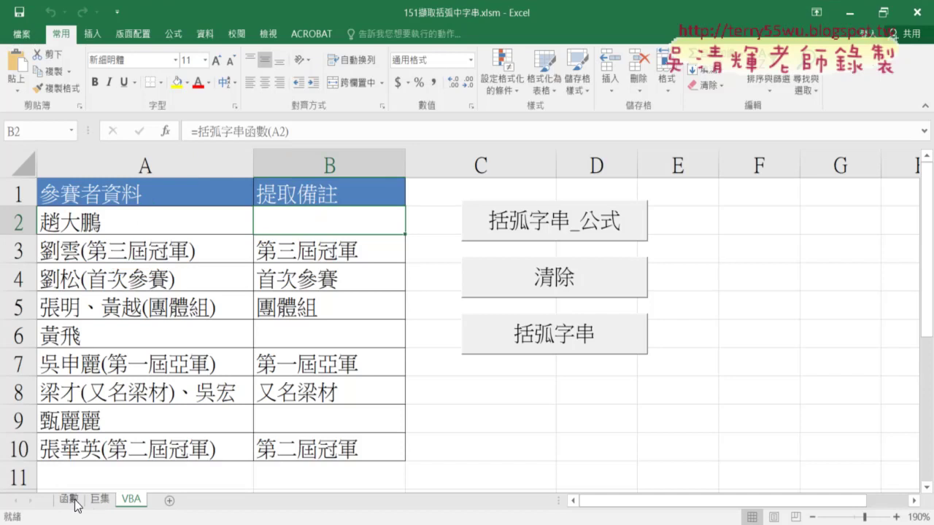
Step: On the 巨集 sheet, clear column B and rerun the bracket extraction, ending at B2
click(69, 499)
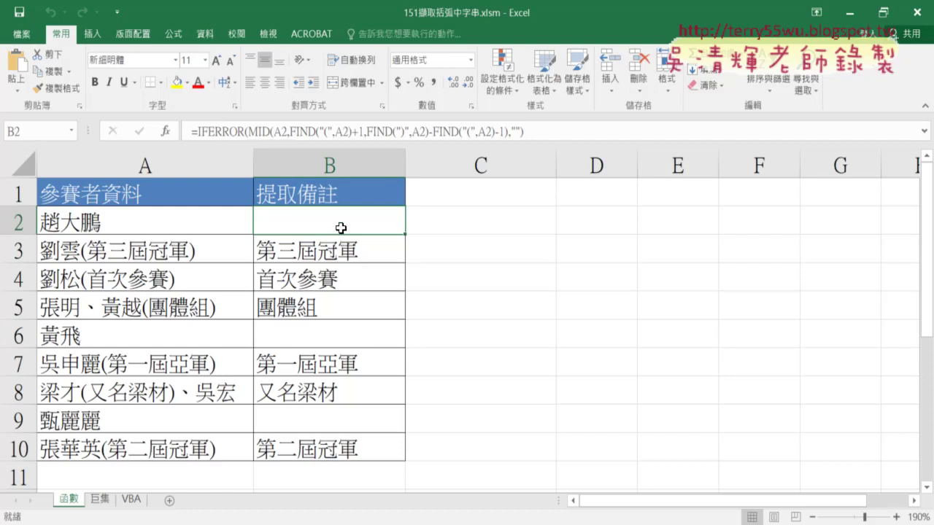
click(101, 502)
click(515, 281)
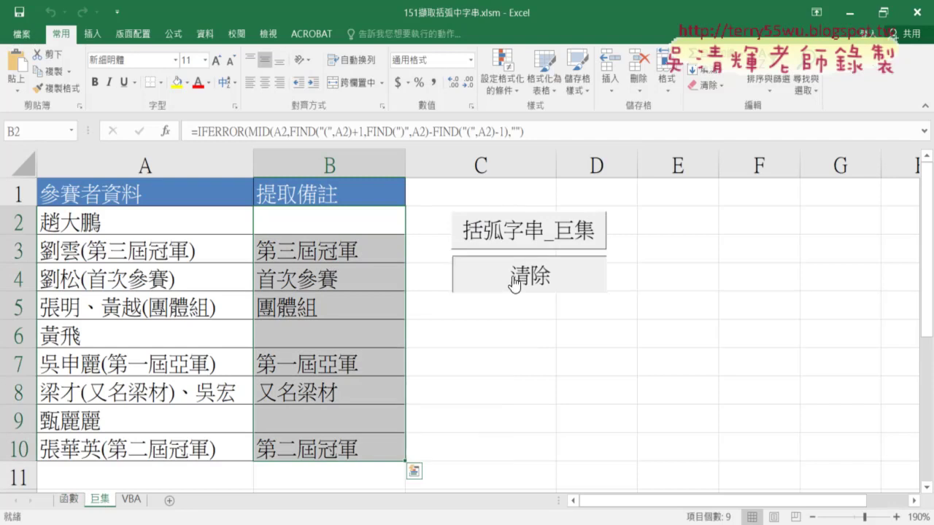
click(510, 245)
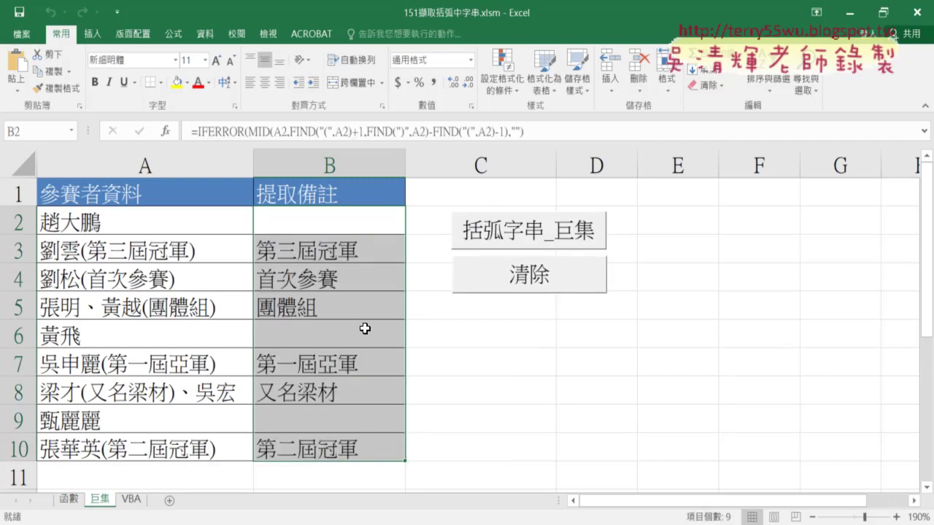
click(324, 228)
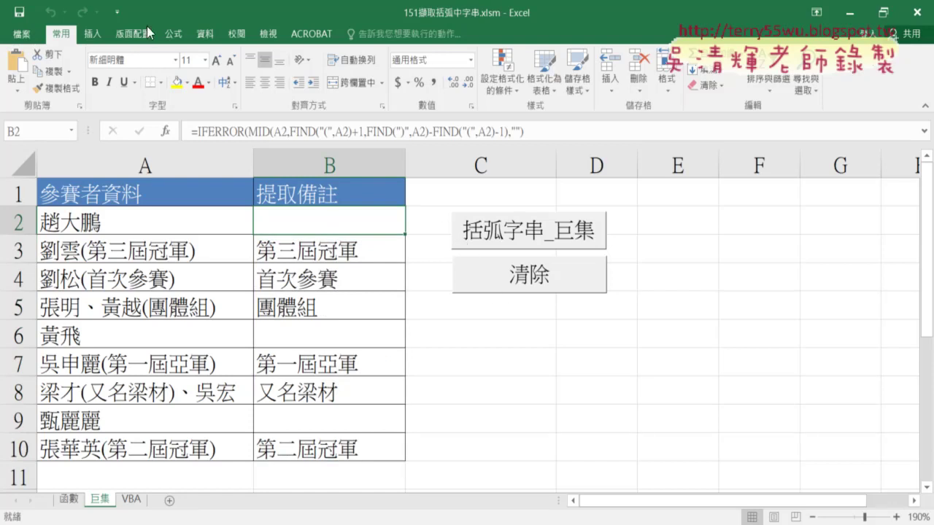
Step: Turn on the 開發人員 (Developer) tab in ribbon customization and show its commands
click(117, 11)
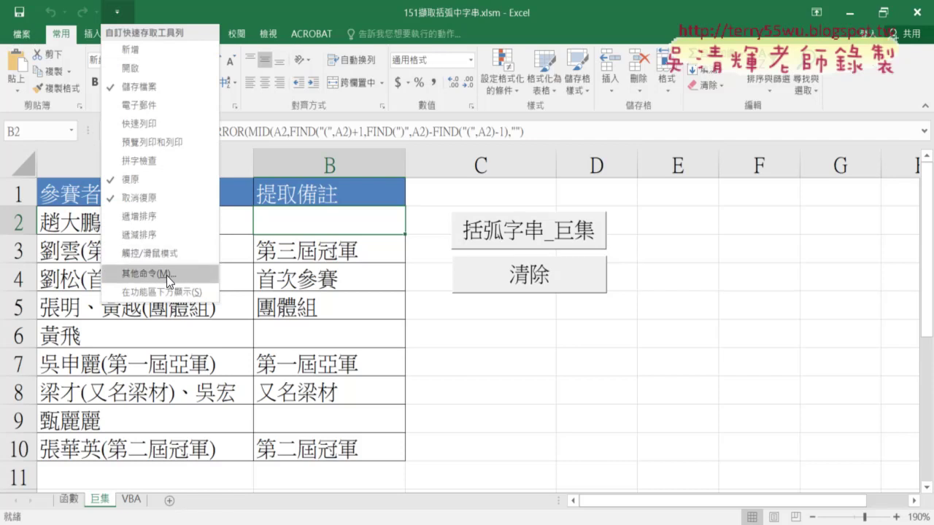
click(168, 274)
click(191, 162)
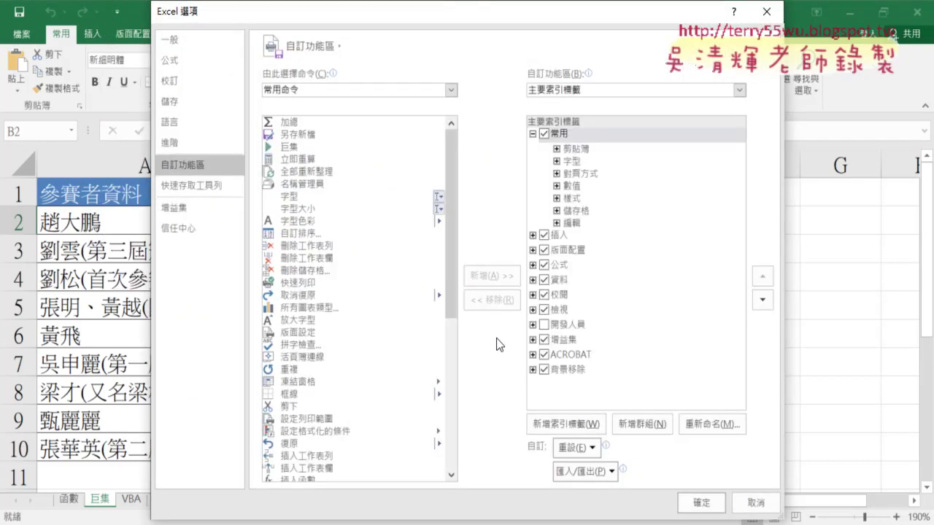
click(543, 323)
click(700, 502)
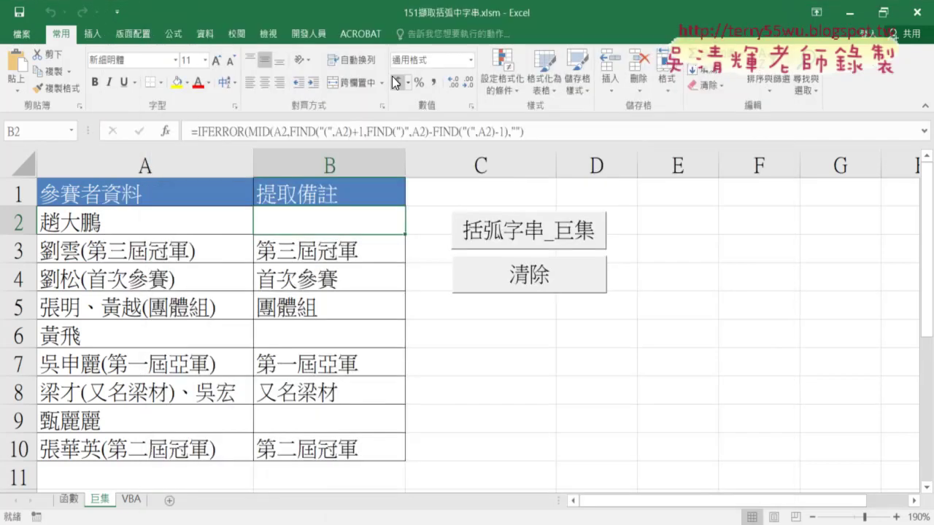
click(315, 30)
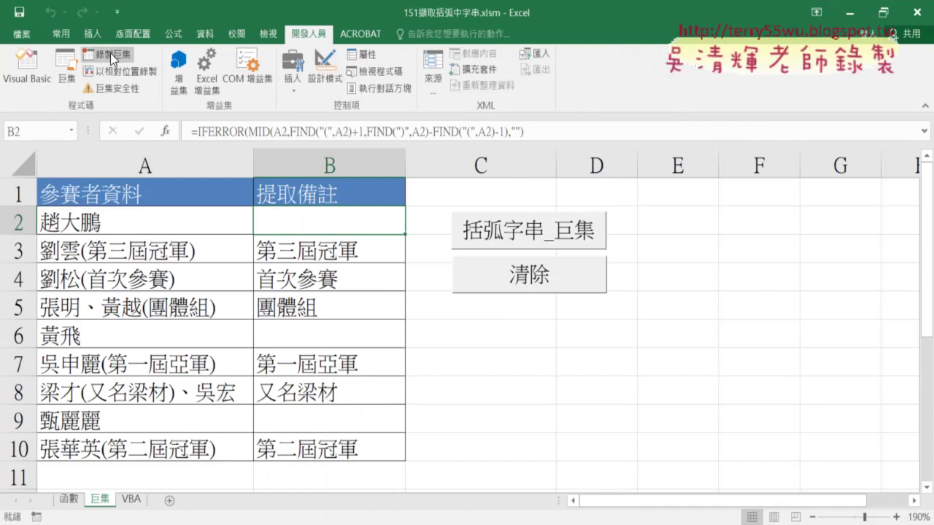
Step: On the VBA sheet, refill column B with 括弧字串_公式 and inspect B2's MID formula
click(132, 500)
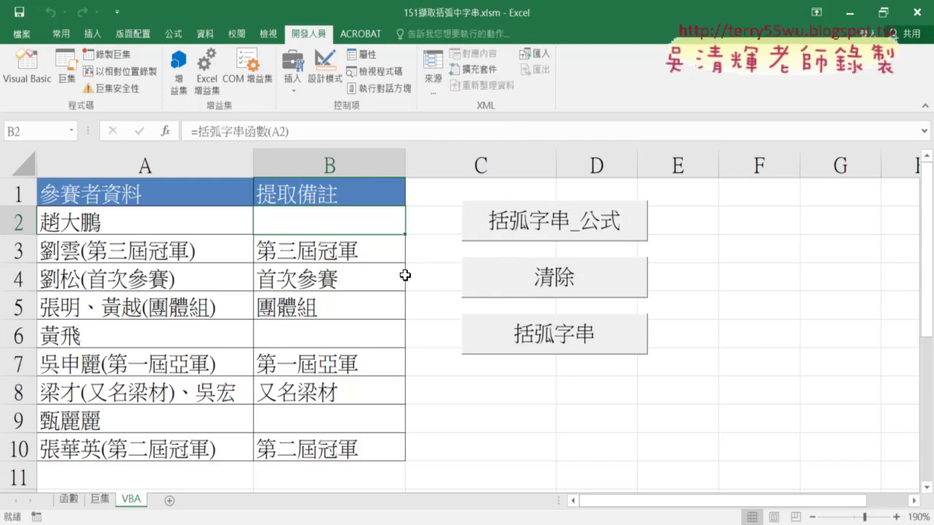
click(534, 290)
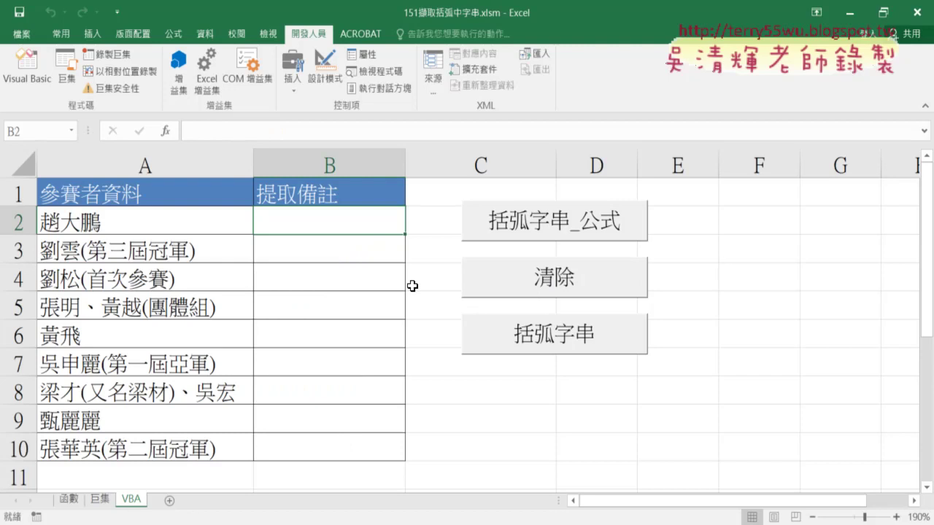
click(540, 227)
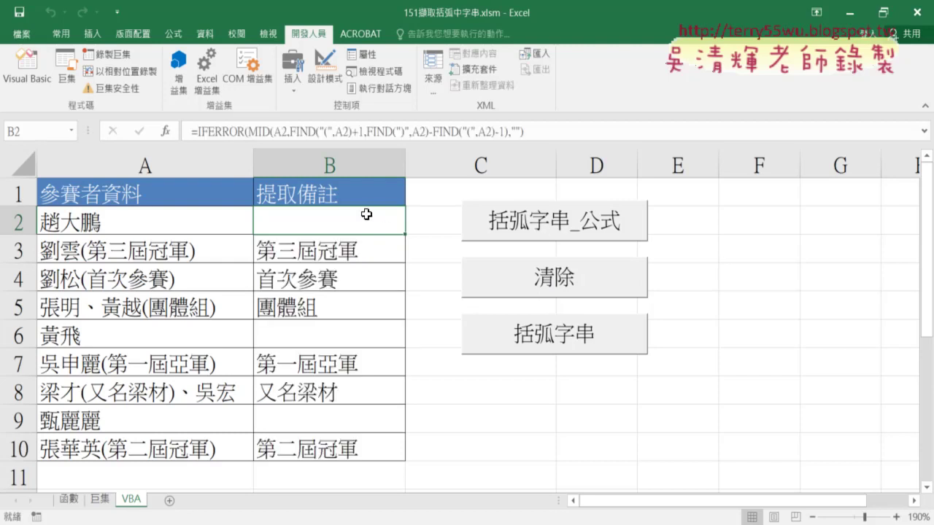
click(549, 162)
click(322, 130)
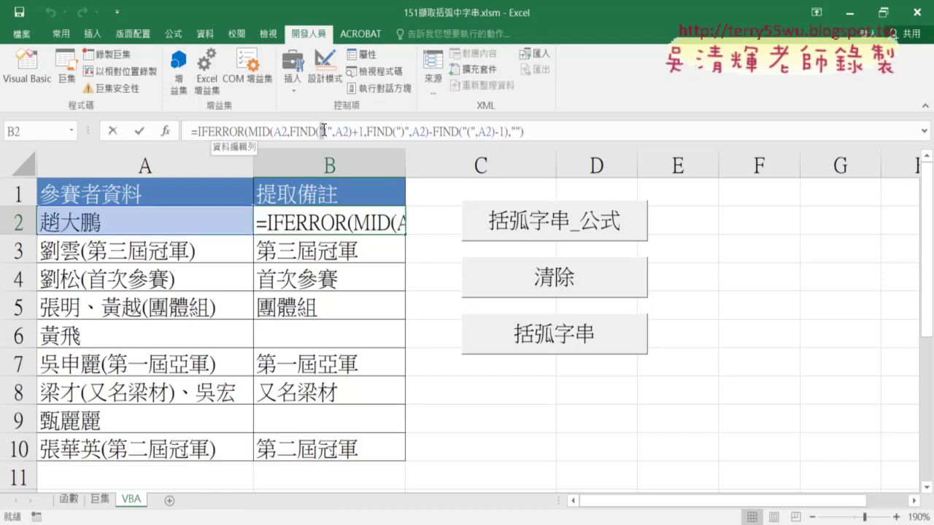
click(285, 131)
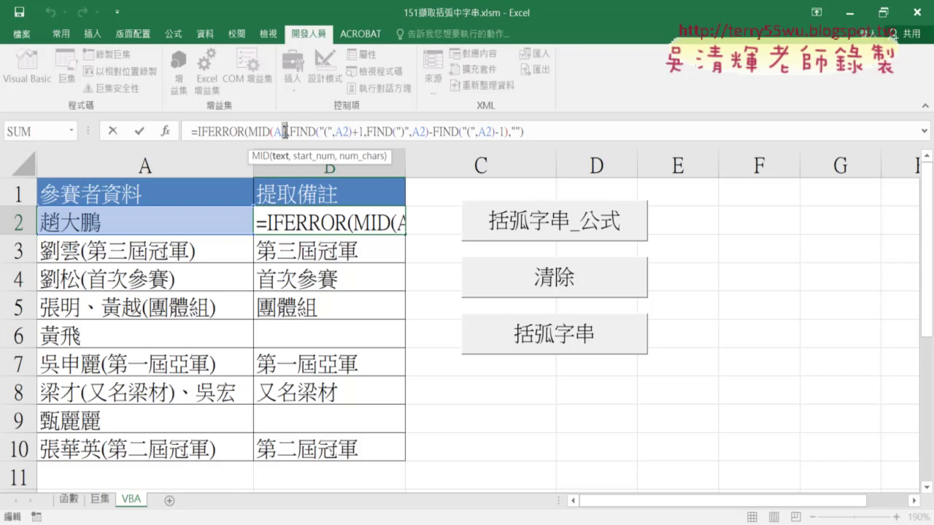
click(112, 131)
Step: Clear column B again and refill it using the 括弧字串 VBA function
click(520, 294)
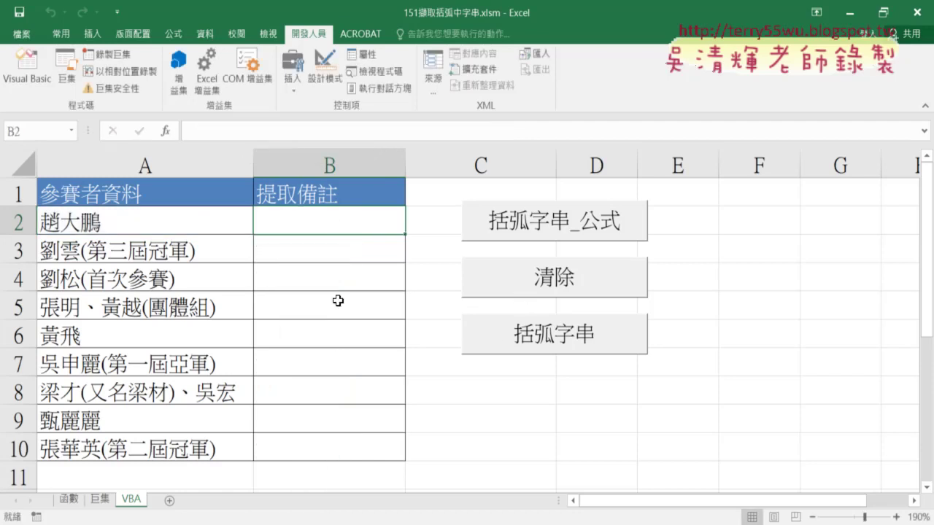
click(530, 350)
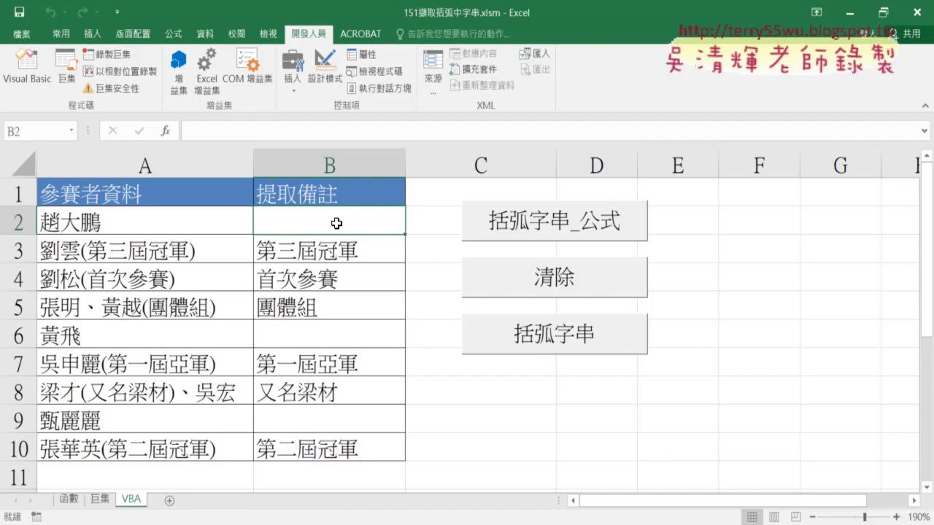
click(330, 254)
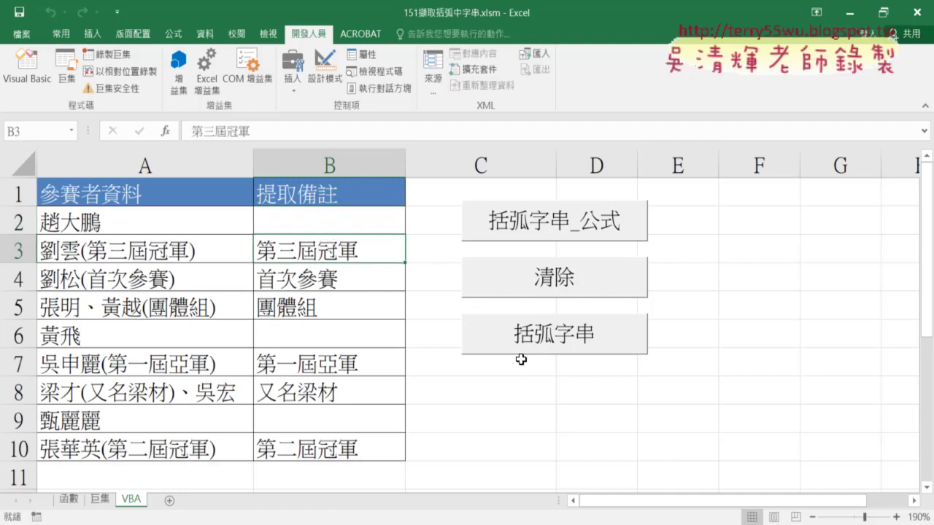
click(577, 341)
drag(583, 348, 592, 350)
mouse_move(654, 277)
mouse_down()
mouse_move(642, 312)
mouse_move(659, 289)
mouse_move(662, 312)
mouse_move(690, 312)
mouse_up()
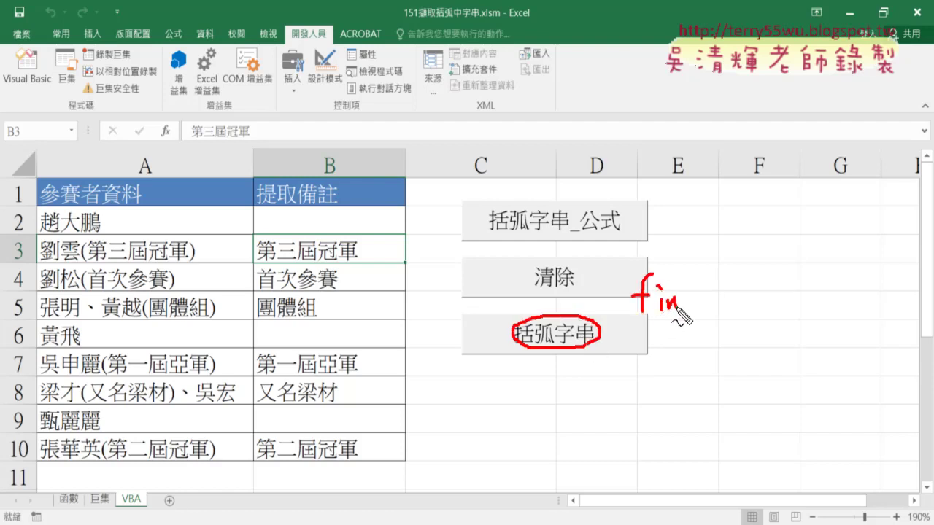
mouse_move(702, 275)
mouse_down()
mouse_move(705, 311)
mouse_move(632, 312)
mouse_up()
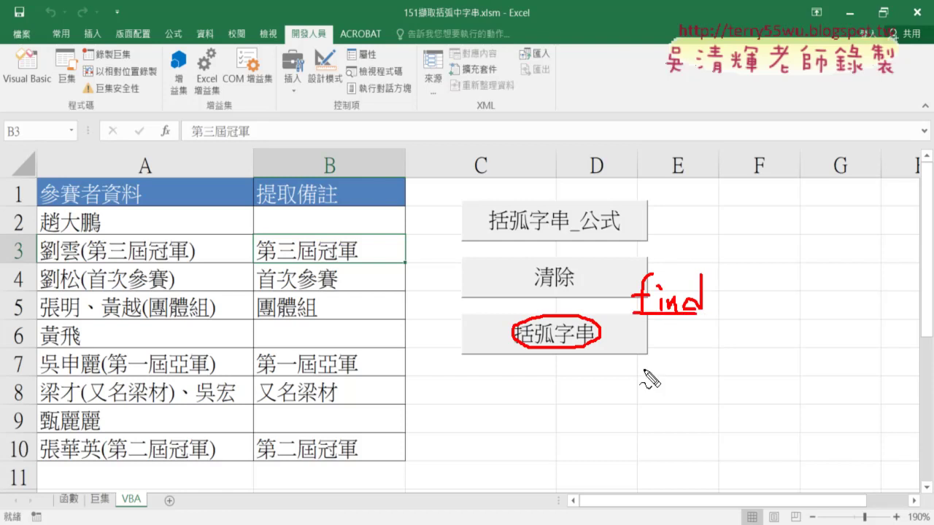
drag(645, 359, 645, 379)
mouse_move(654, 360)
mouse_down()
mouse_move(654, 379)
mouse_move(706, 359)
mouse_move(696, 378)
mouse_move(725, 372)
mouse_up()
drag(638, 389, 721, 387)
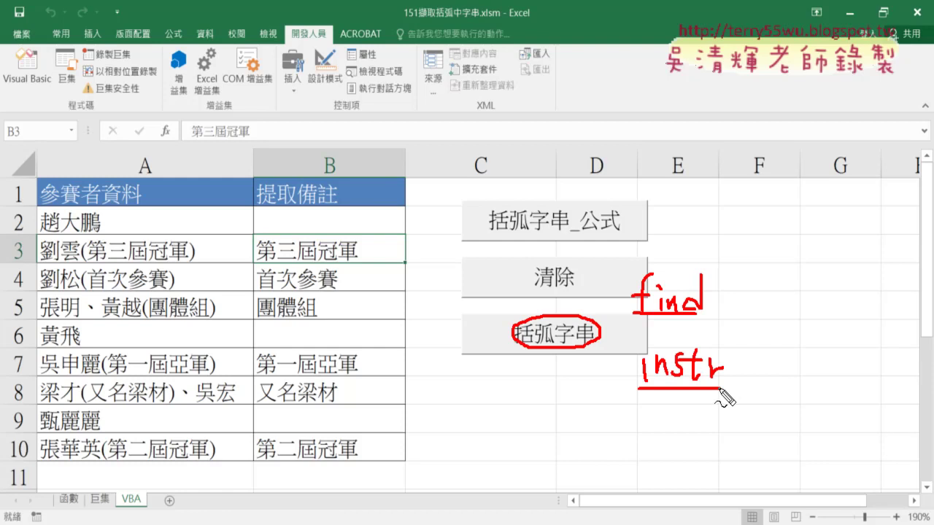
drag(632, 348, 641, 354)
drag(82, 261, 95, 258)
drag(186, 266, 206, 268)
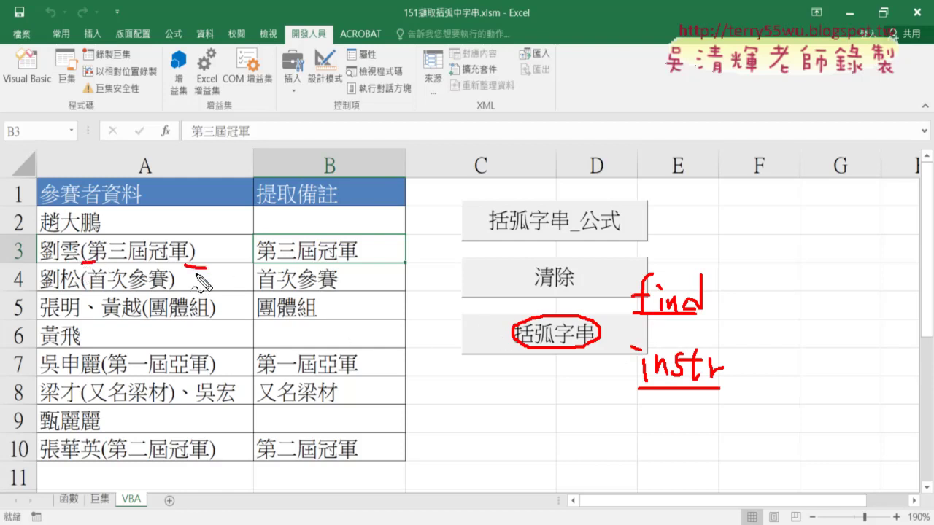
mouse_move(600, 368)
mouse_down()
mouse_move(637, 371)
mouse_move(588, 375)
mouse_move(583, 413)
mouse_move(634, 397)
mouse_move(636, 405)
mouse_up()
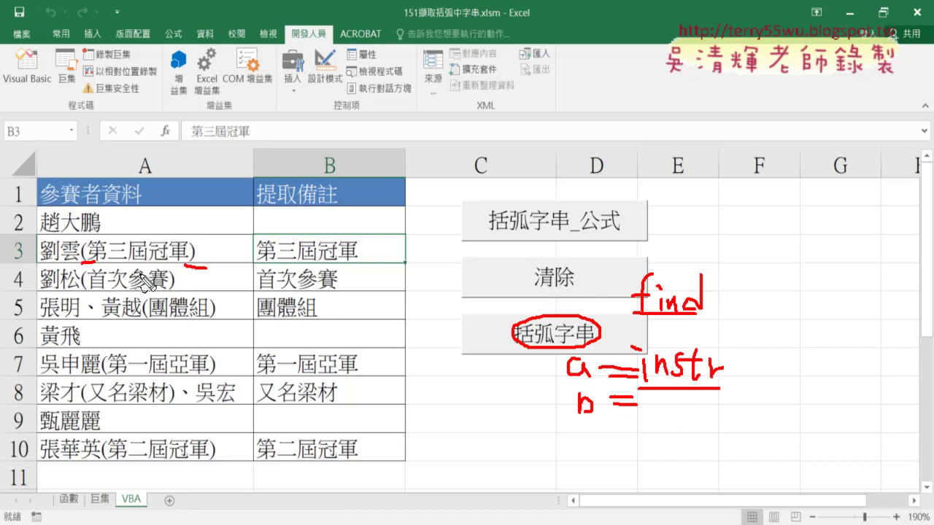
mouse_move(411, 317)
mouse_down()
mouse_move(413, 292)
mouse_move(445, 316)
mouse_move(482, 314)
mouse_up()
click(454, 294)
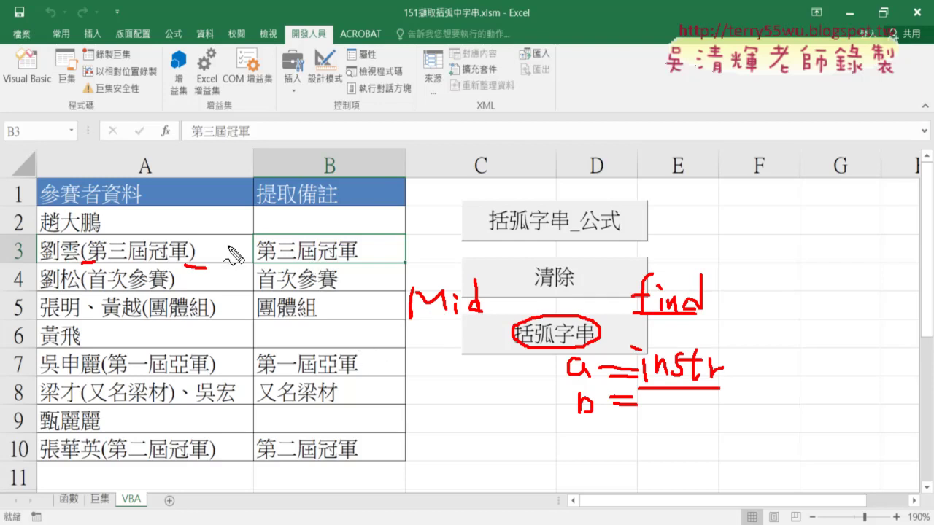
drag(81, 261, 97, 261)
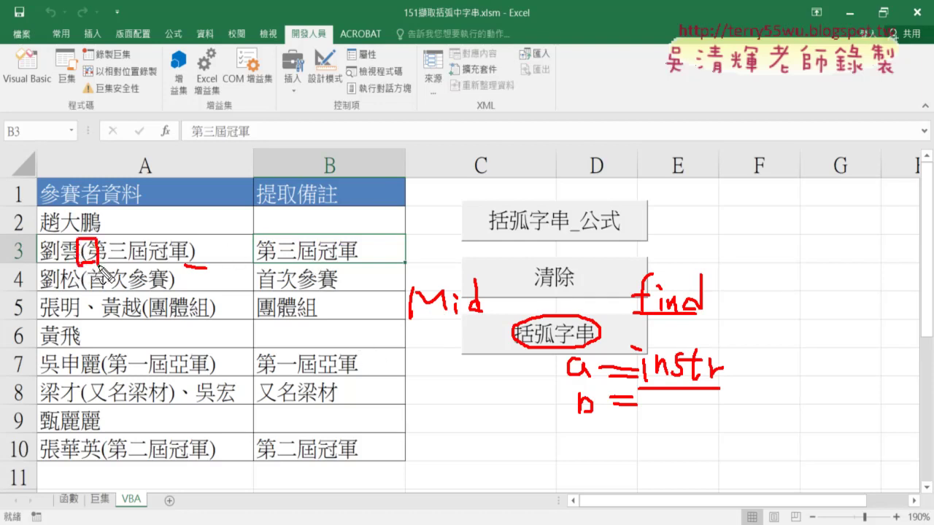
drag(182, 239, 204, 245)
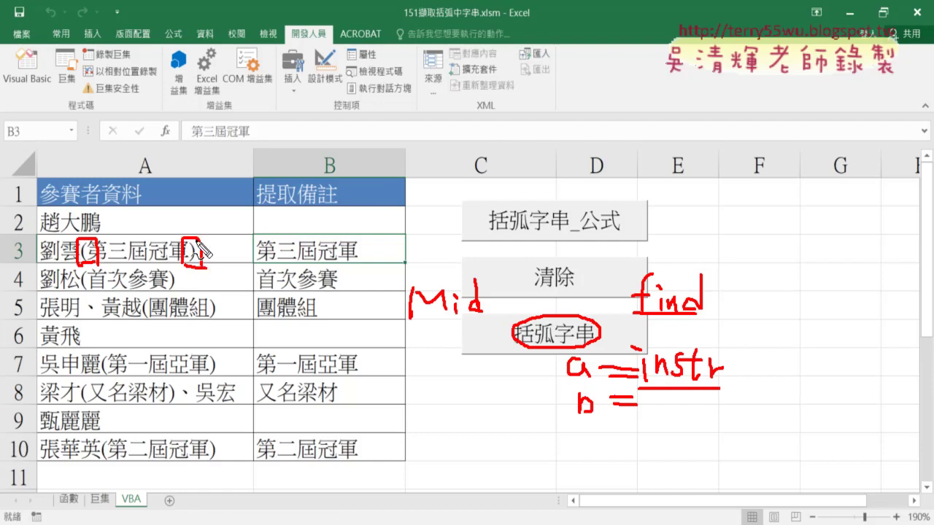
mouse_move(418, 213)
mouse_down()
mouse_move(437, 211)
mouse_move(436, 244)
mouse_up()
mouse_move(460, 207)
mouse_down()
mouse_move(448, 248)
mouse_move(456, 240)
mouse_move(418, 257)
mouse_up()
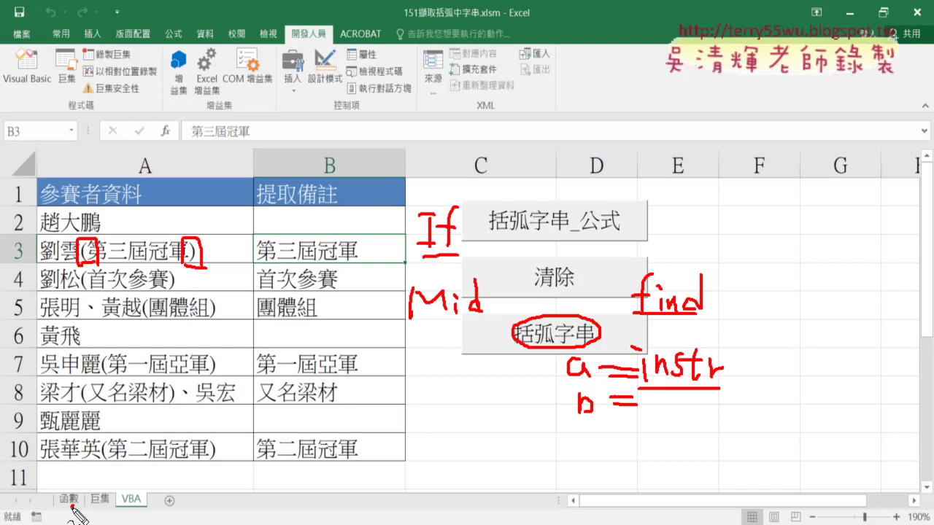
mouse_move(73, 490)
mouse_down()
mouse_move(76, 499)
mouse_move(135, 503)
mouse_up()
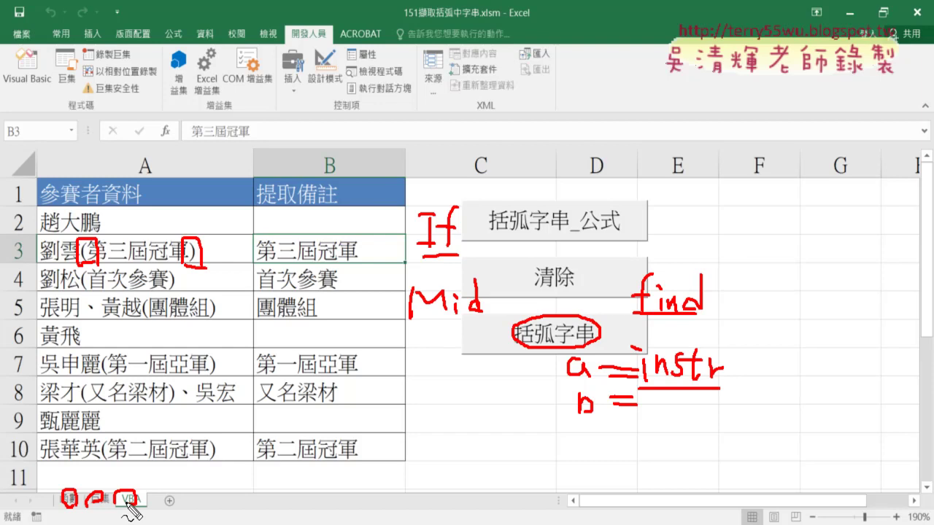
key(Escape)
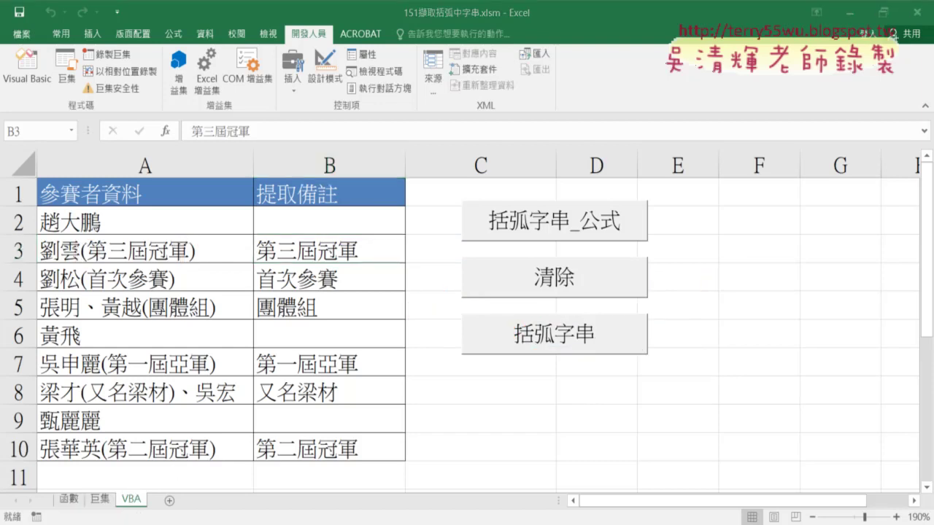
Step: Open 範例_字串切割.xlsx from the example folder and edit the HTML text in A2
key(alt+Tab)
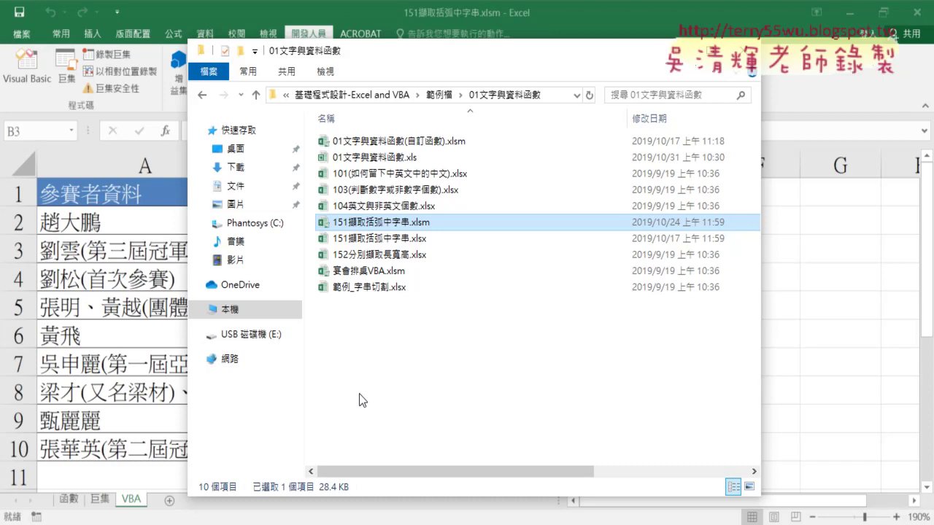
click(371, 290)
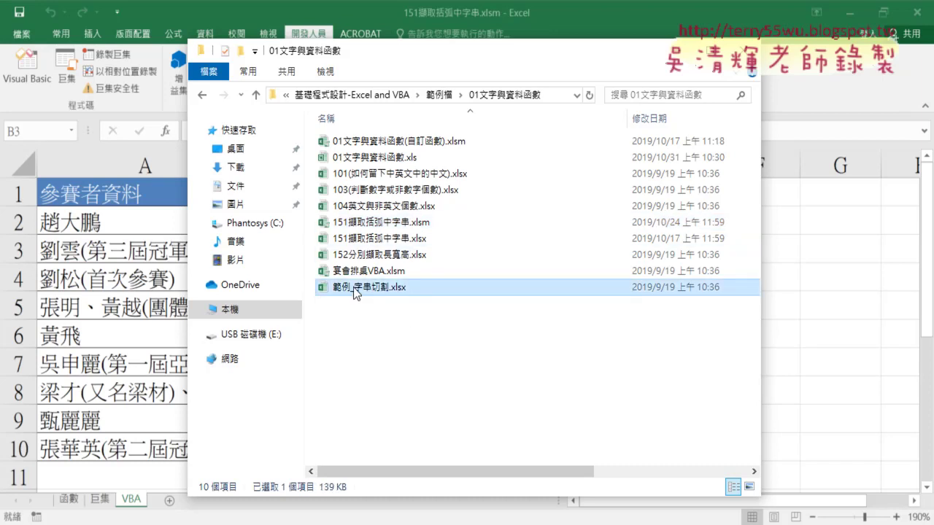
double_click(364, 289)
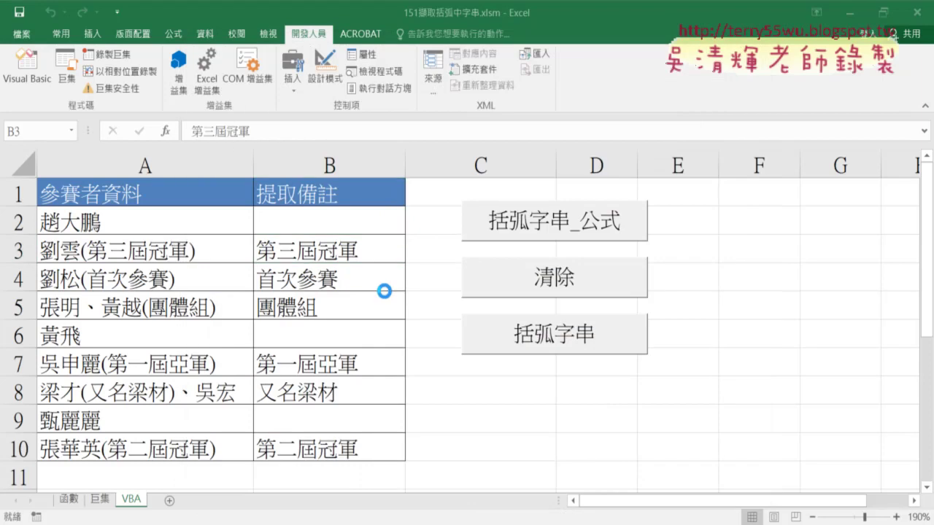
double_click(298, 248)
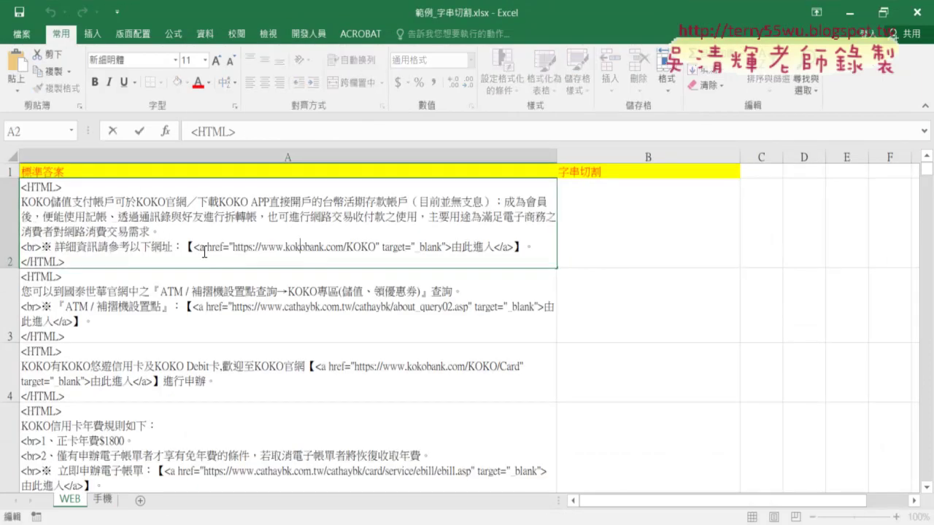
drag(193, 252, 513, 250)
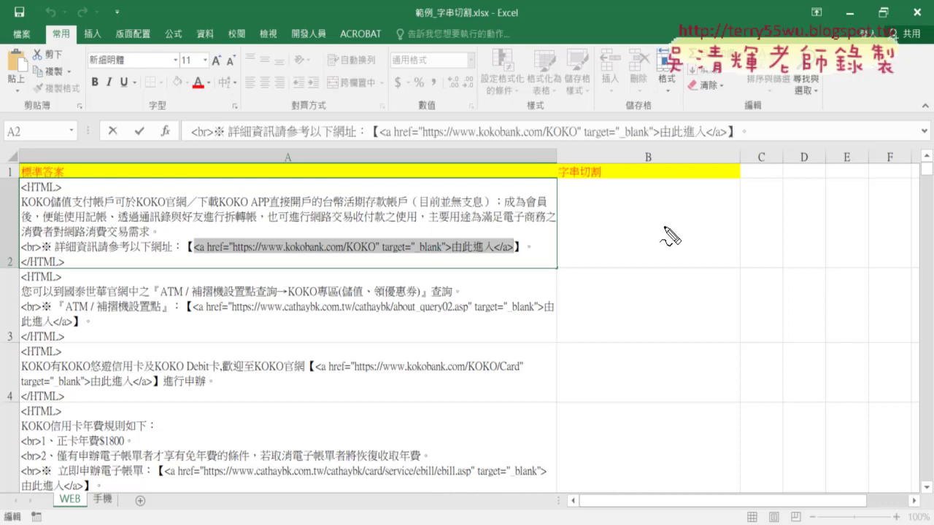
drag(189, 235, 190, 261)
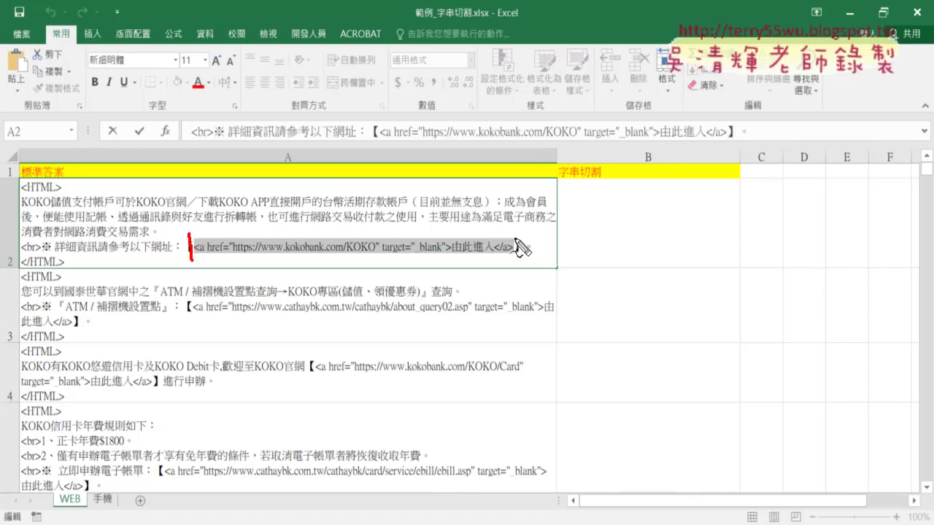
drag(516, 237, 515, 261)
drag(328, 222, 547, 230)
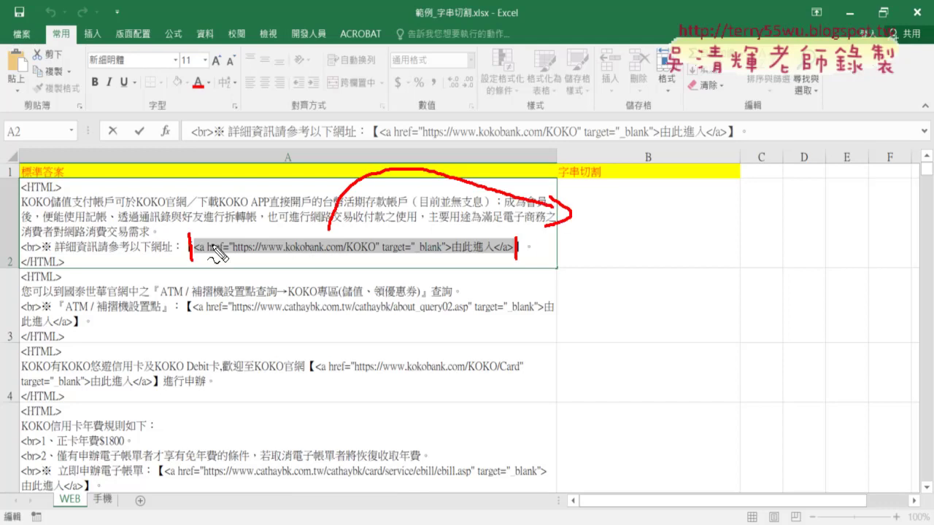
drag(191, 252, 485, 264)
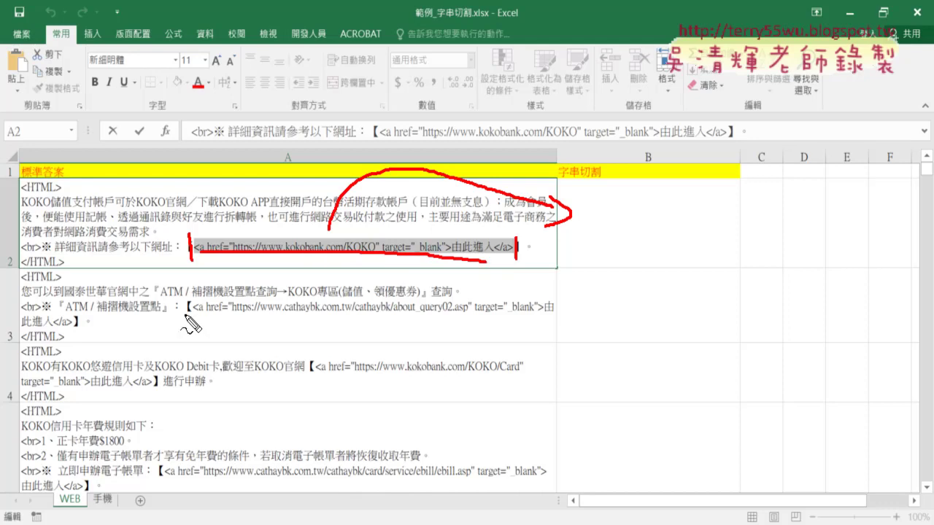
mouse_move(185, 312)
mouse_down()
mouse_move(332, 326)
mouse_move(525, 321)
mouse_up()
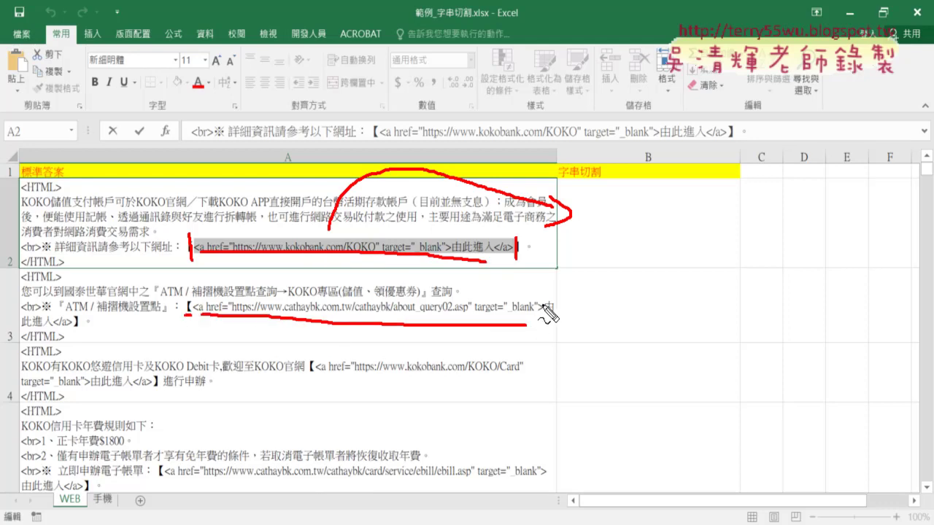
drag(87, 330, 72, 331)
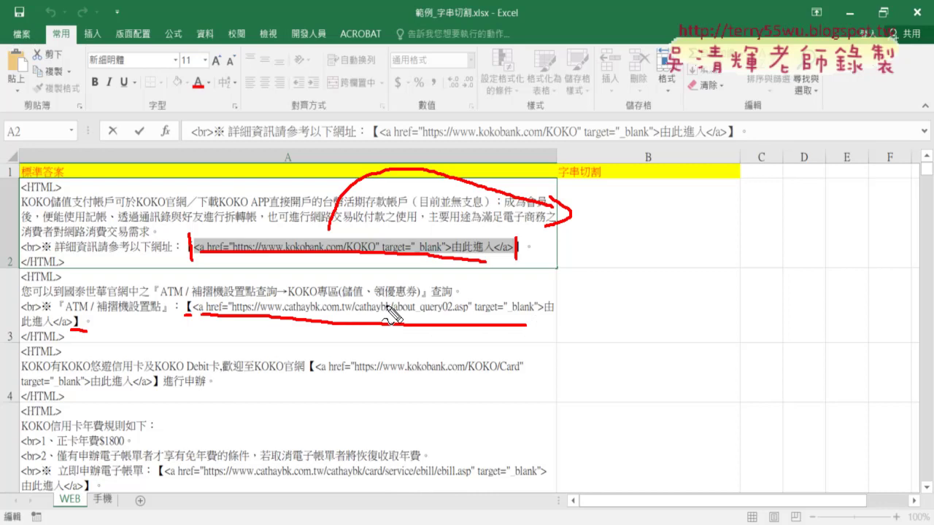
mouse_move(385, 309)
mouse_down()
mouse_move(612, 295)
mouse_move(591, 302)
mouse_up()
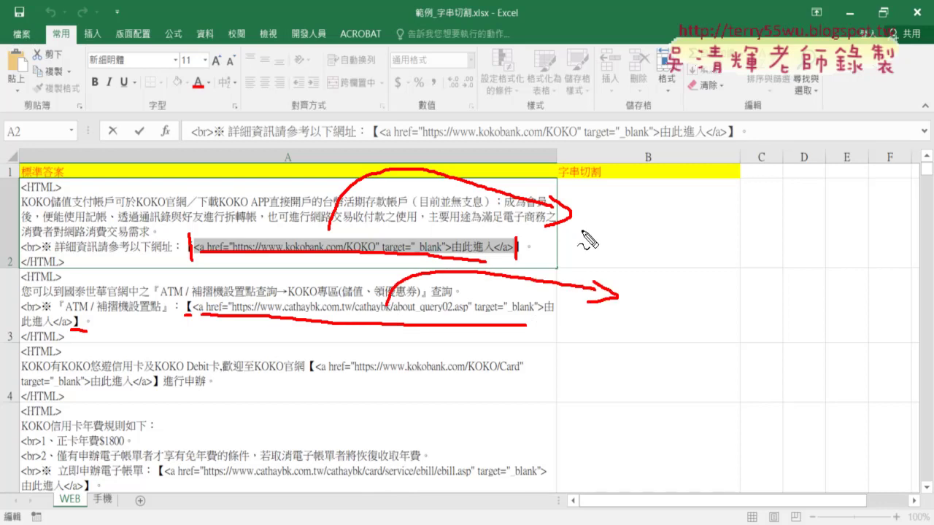
key(Escape)
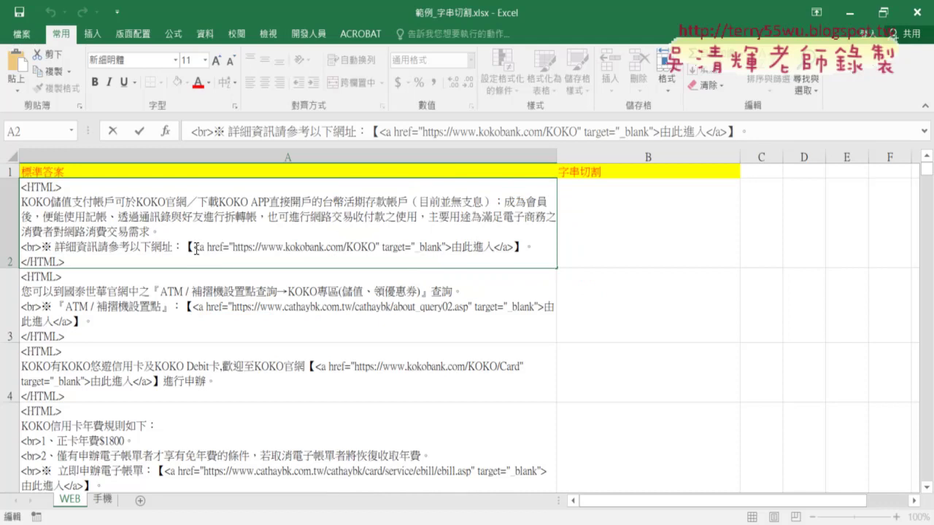
drag(196, 250, 514, 248)
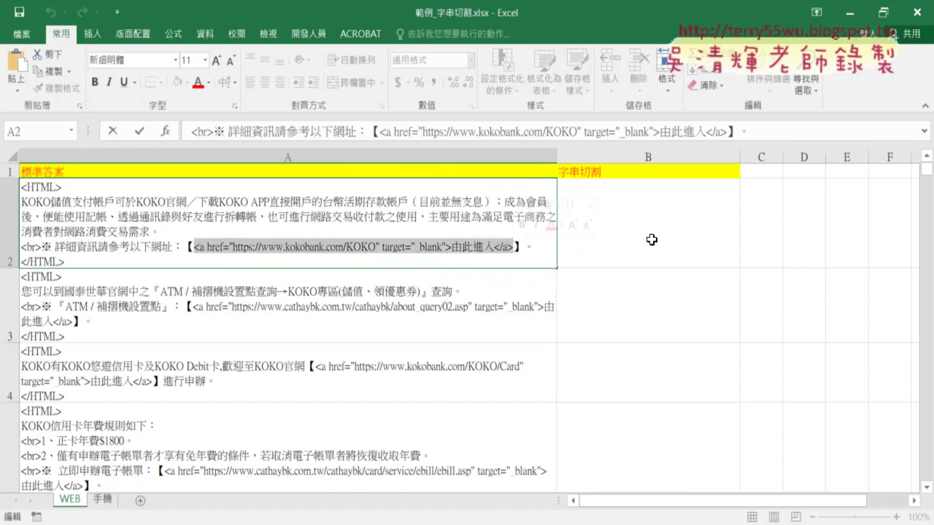
mouse_move(192, 306)
mouse_down()
mouse_move(502, 317)
mouse_move(73, 321)
mouse_up()
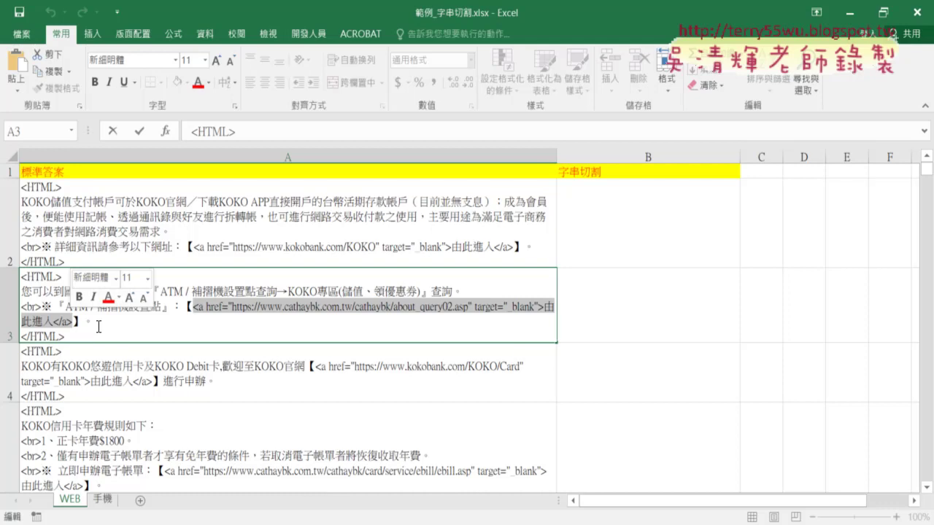
Step: Leave cell A3, check the data ends at row A605, and return to A2
key(Escape)
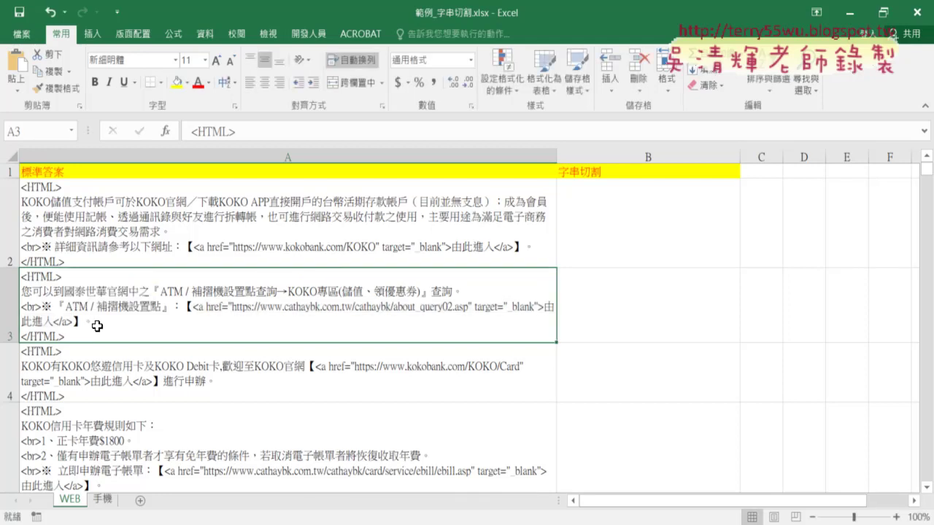
key(ctrl+Down)
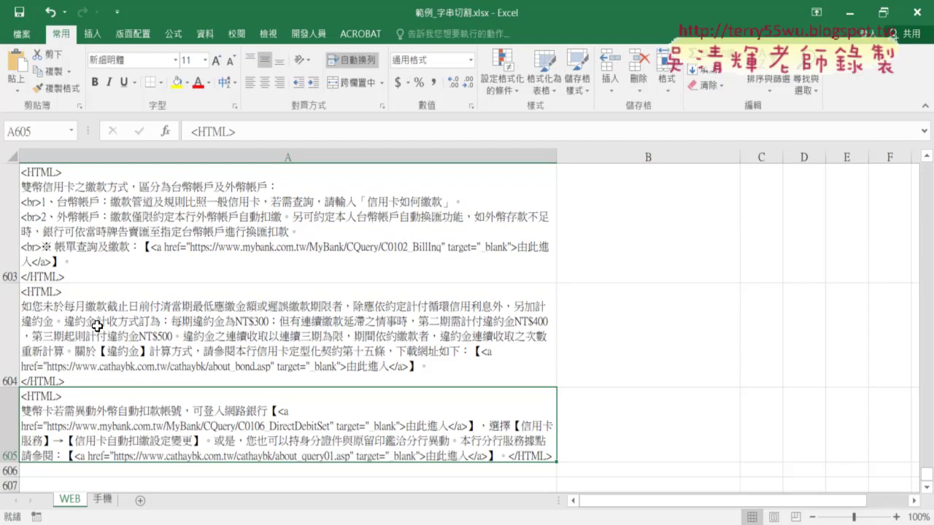
key(ctrl+Up)
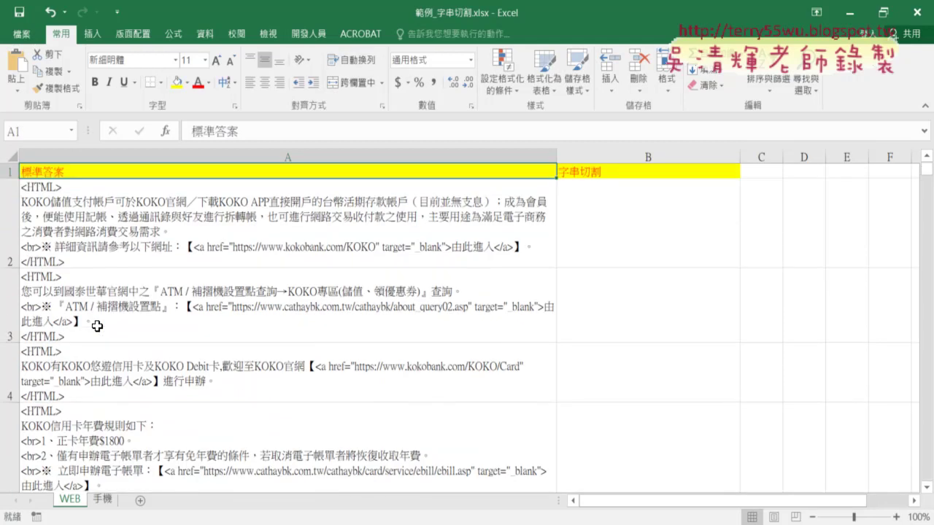
click(239, 255)
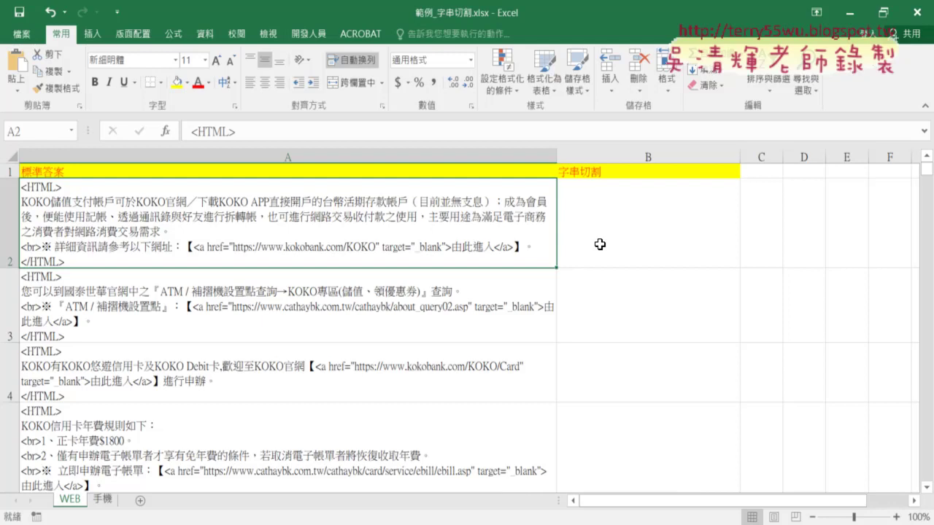
Step: Select column A, minimize the workbook, and bring up a new Chrome tab
click(384, 151)
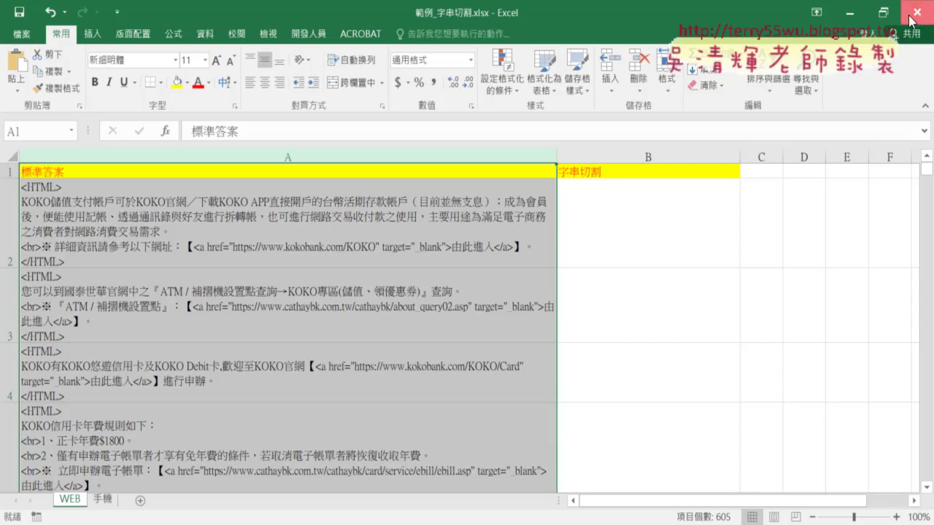
click(850, 12)
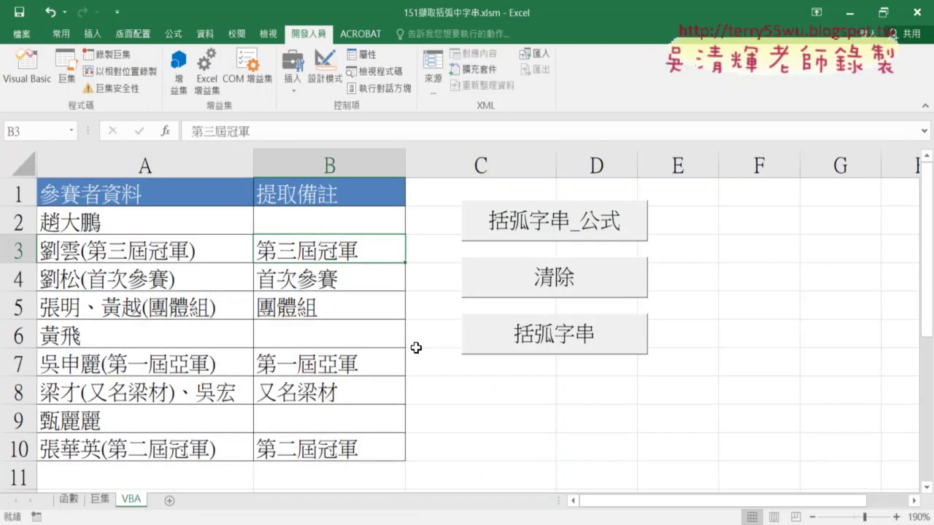
click(241, 524)
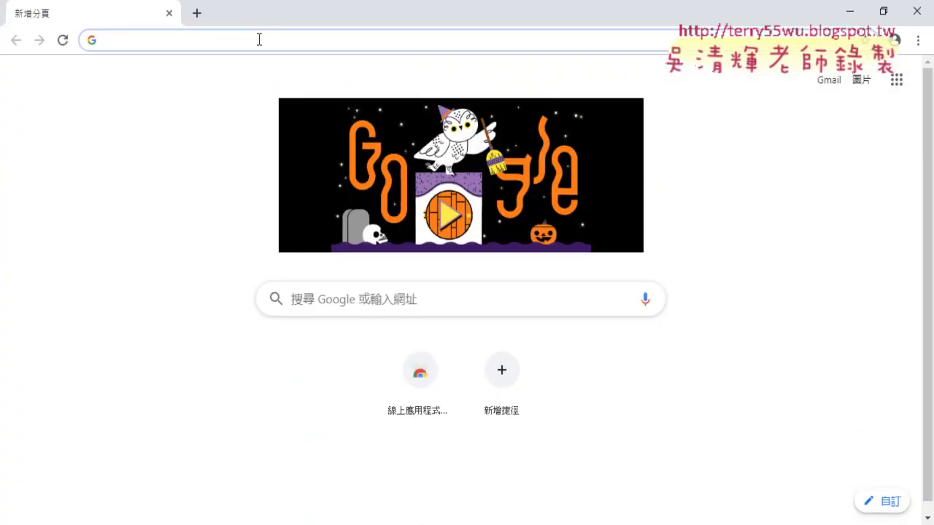
Step: Search Google for 開放資料 and browse the results
text(開)
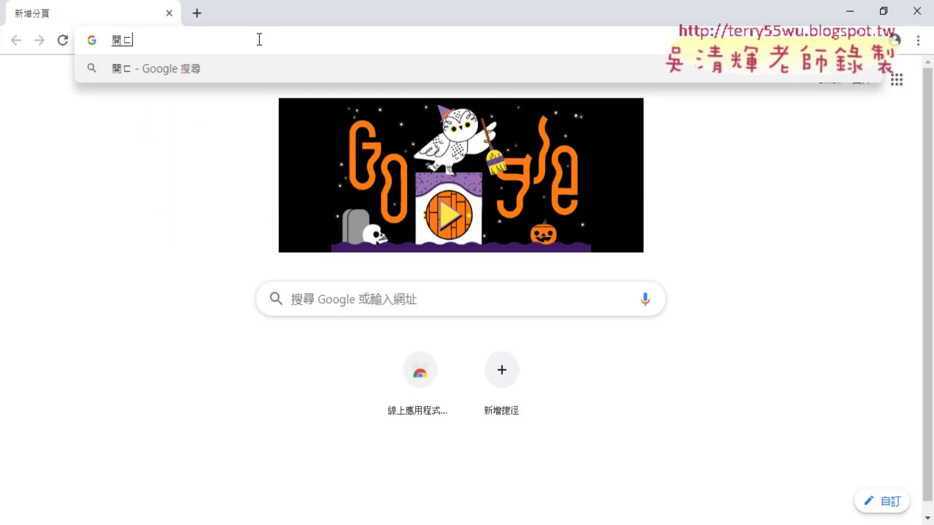
text(放資料)
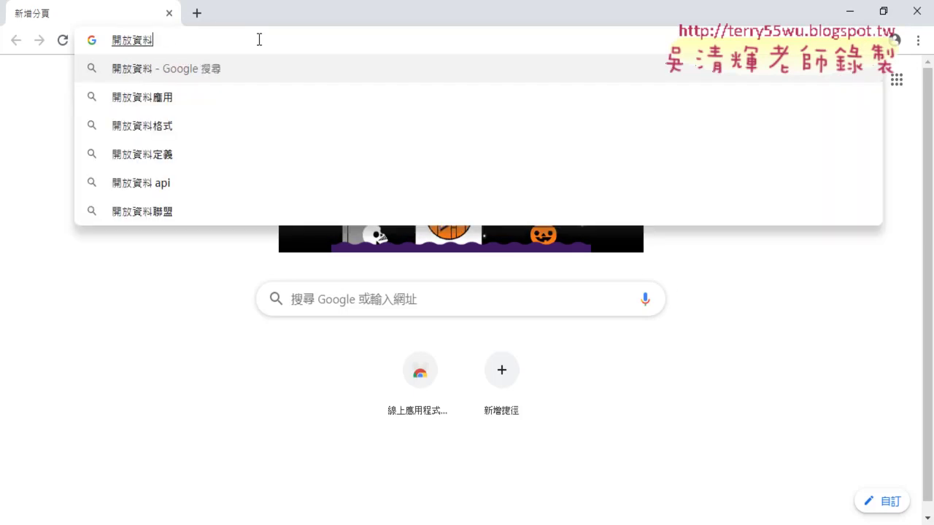
key(Return)
key(Return)
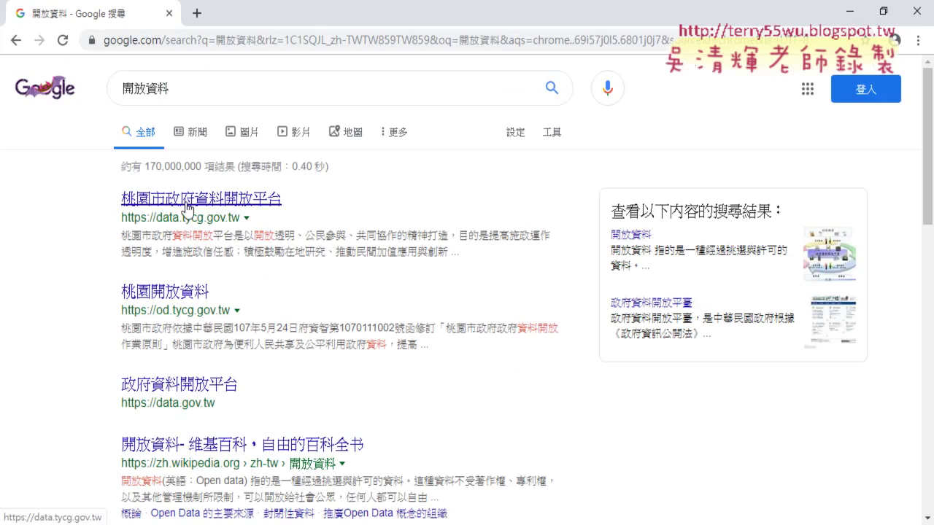
scroll(188, 207, down, 2)
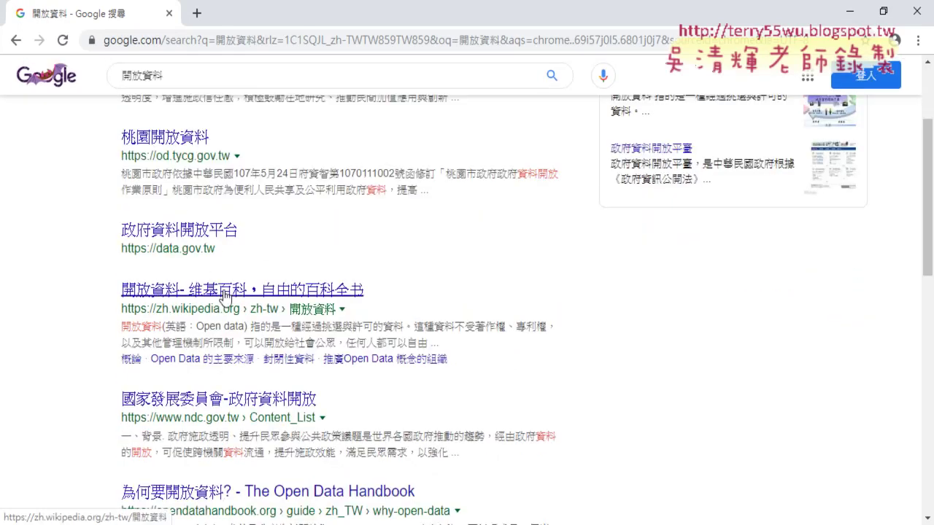
scroll(362, 322, down, 2)
scroll(362, 321, down, 2)
scroll(363, 322, down, 2)
scroll(363, 322, down, 2)
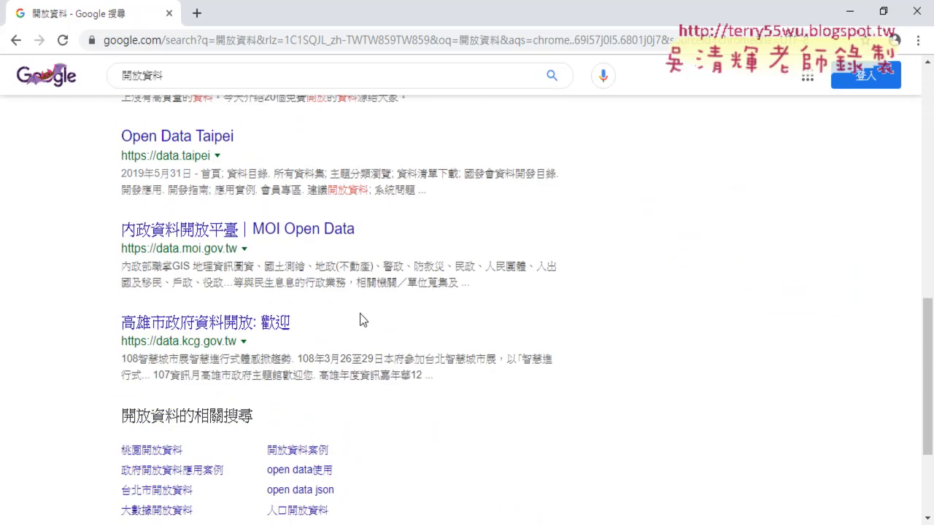
scroll(222, 249, up, 2)
scroll(222, 249, up, 4)
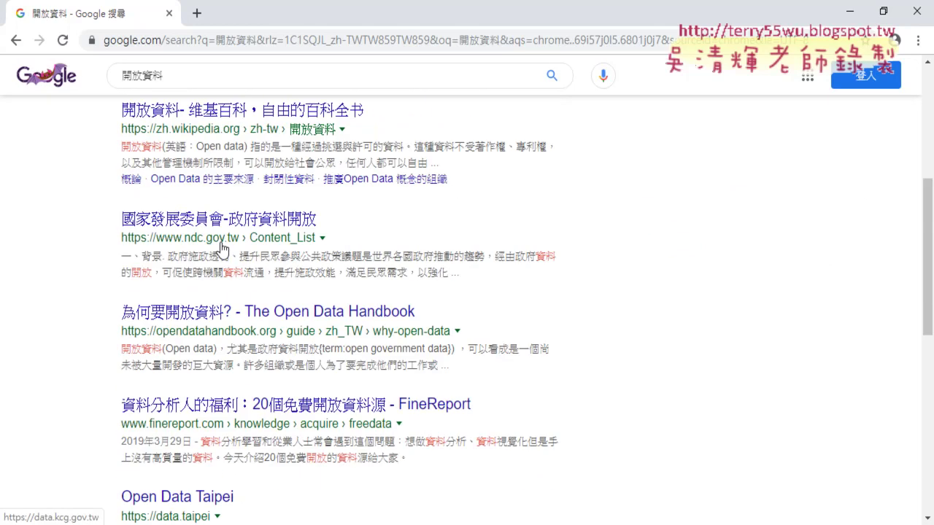
scroll(222, 250, up, 2)
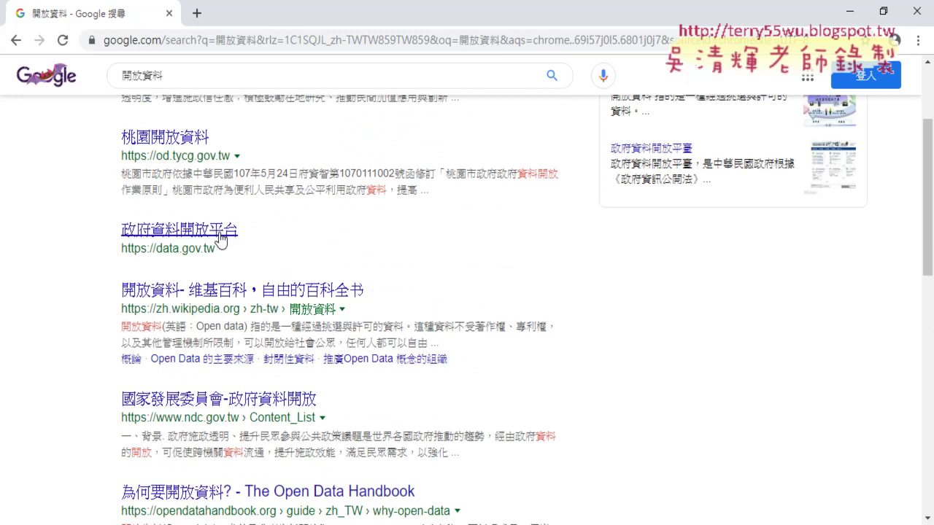
scroll(252, 239, up, 3)
Step: Refine the search to 台北市開放資料 and open the 臺北市資料大平臺 result
click(221, 97)
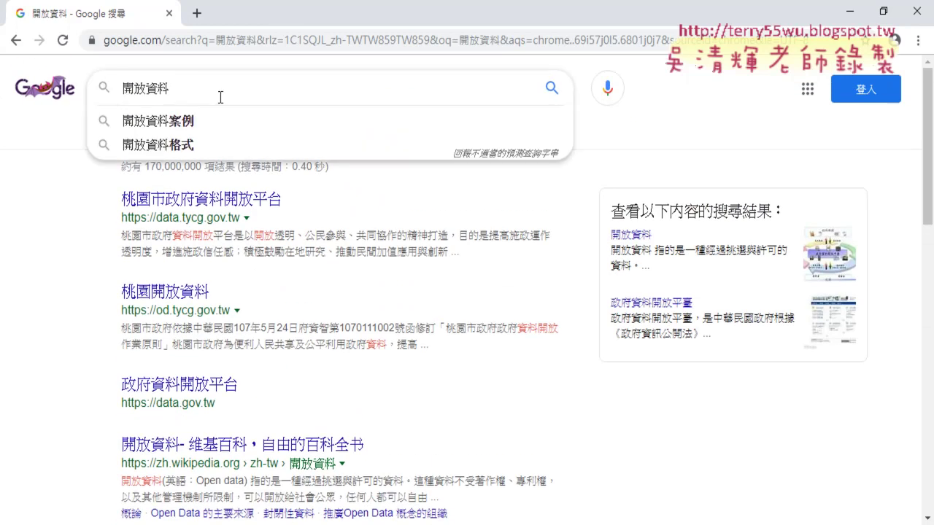
key(Home)
text(台)
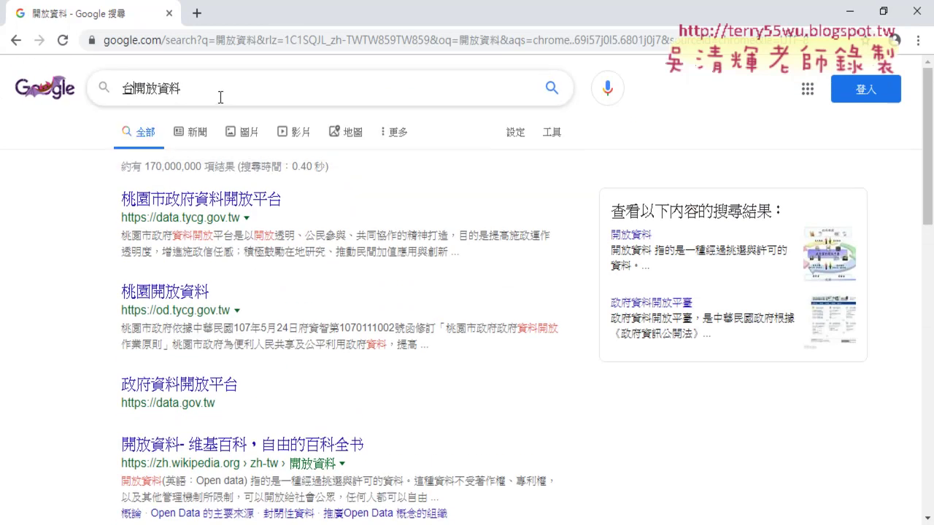
text(北)
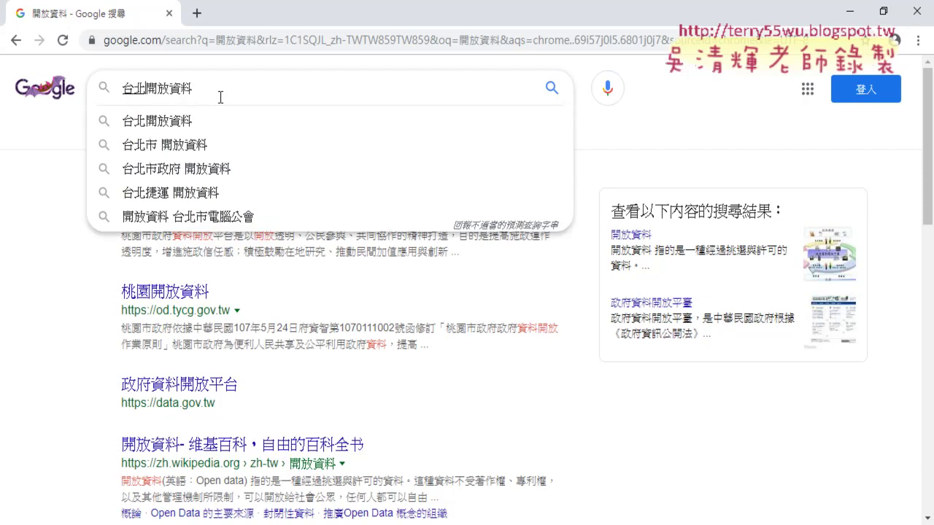
text(市)
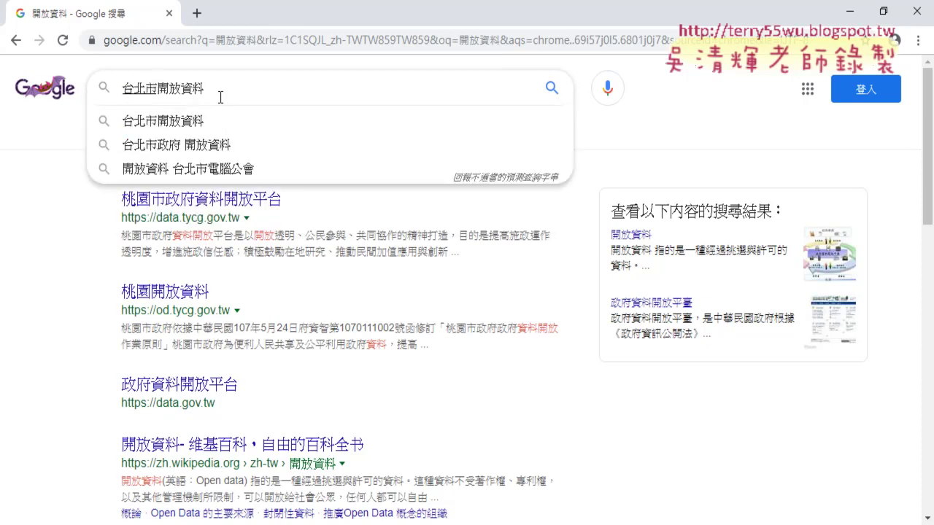
key(Return)
key(Return)
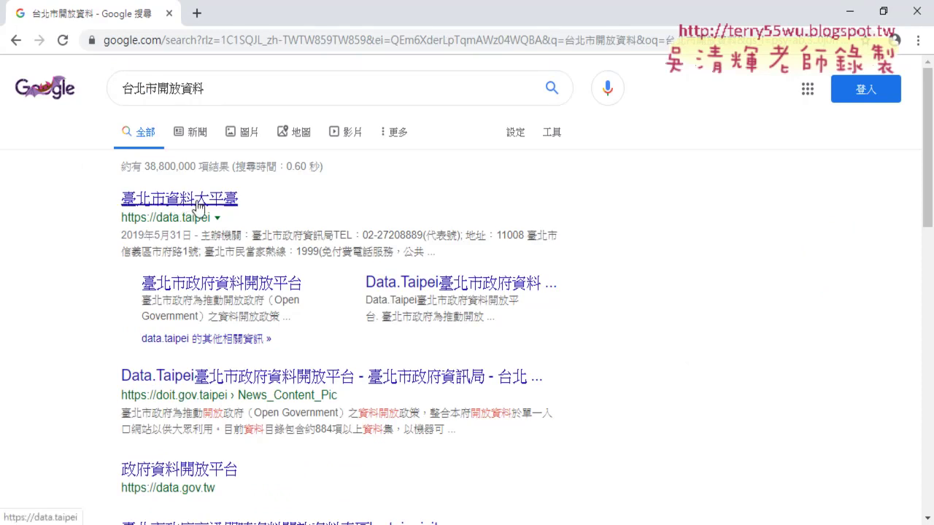
click(198, 207)
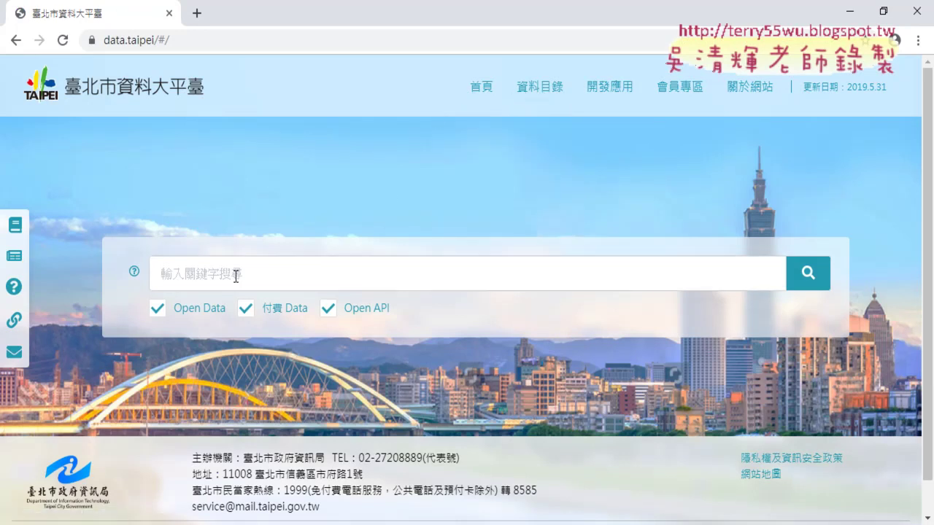
Step: Open the dataset catalogue and filter it to the CSV data format
click(496, 136)
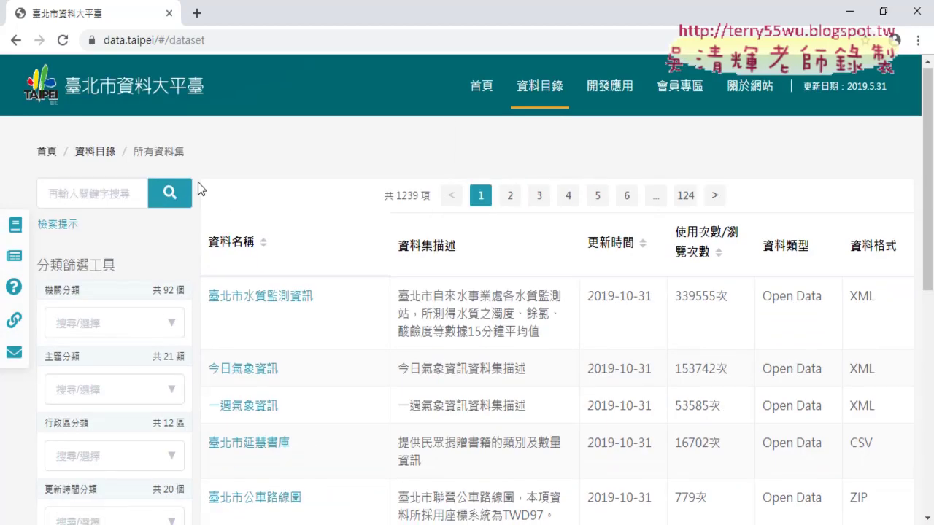
scroll(197, 182, down, 7)
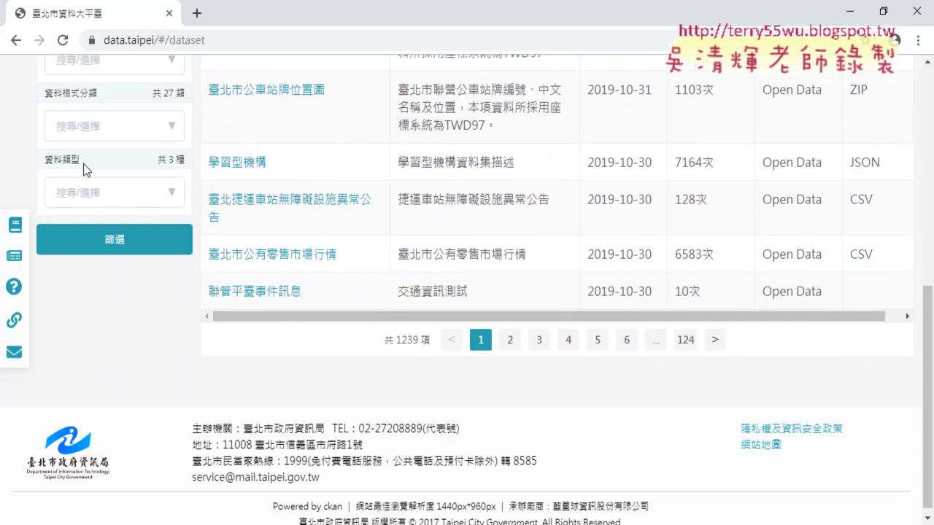
drag(98, 94, 46, 94)
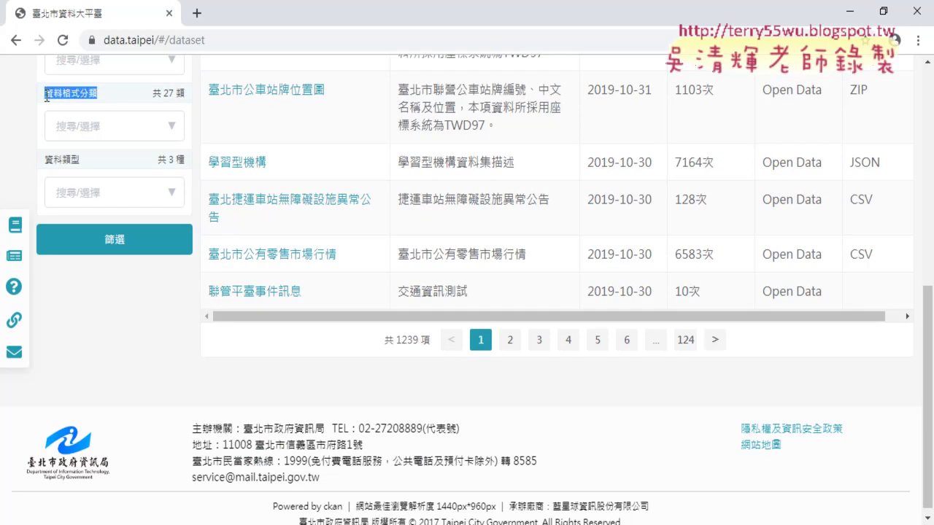
click(172, 131)
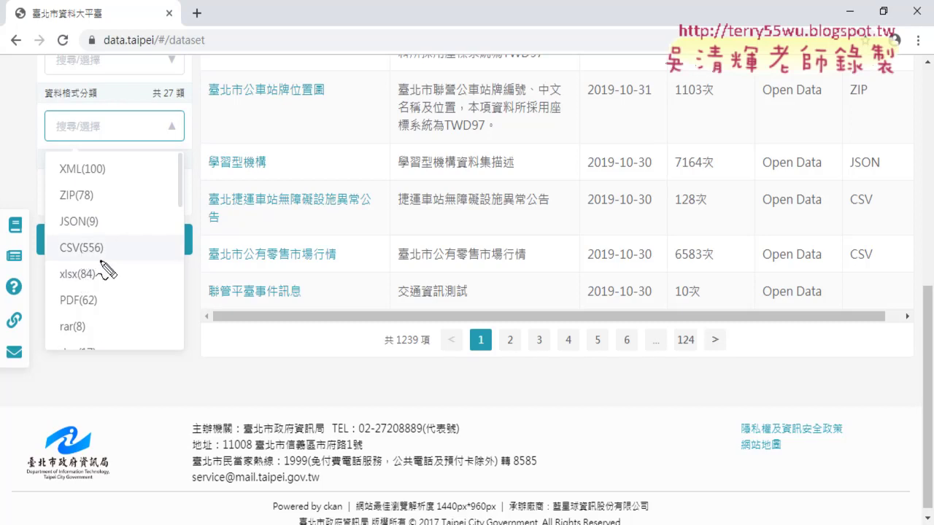
mouse_move(101, 257)
mouse_down()
mouse_move(47, 248)
mouse_move(115, 237)
mouse_move(103, 260)
mouse_up()
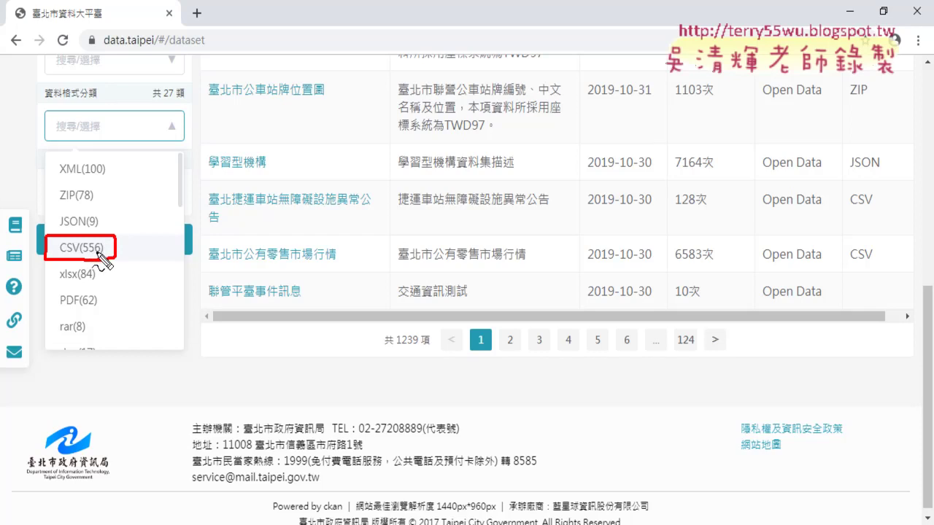
key(Escape)
click(99, 257)
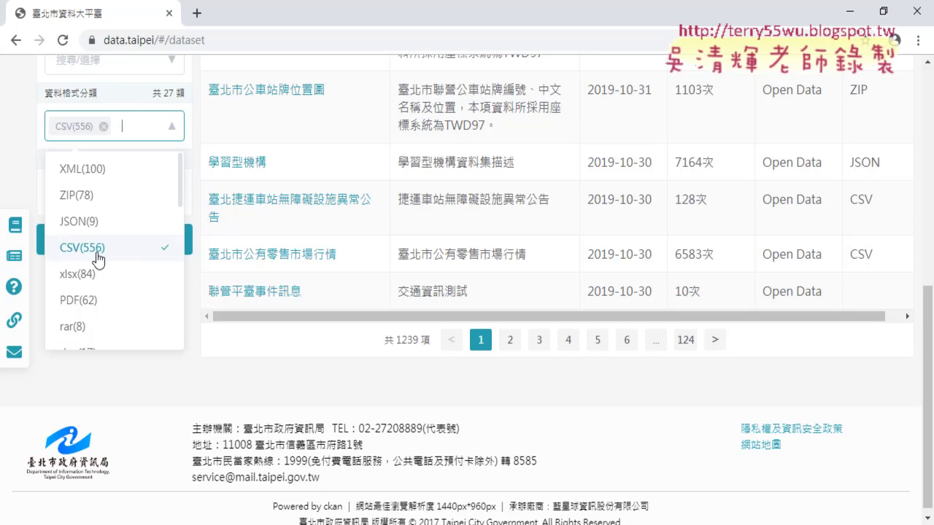
click(192, 272)
click(165, 246)
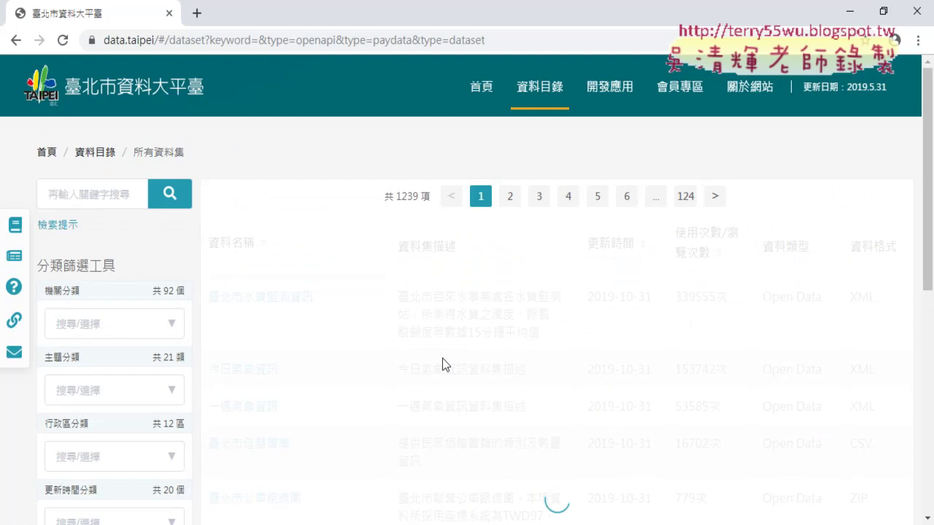
Step: Browse the 497 CSV datasets, then return to the data.taipei home page
scroll(555, 380, down, 2)
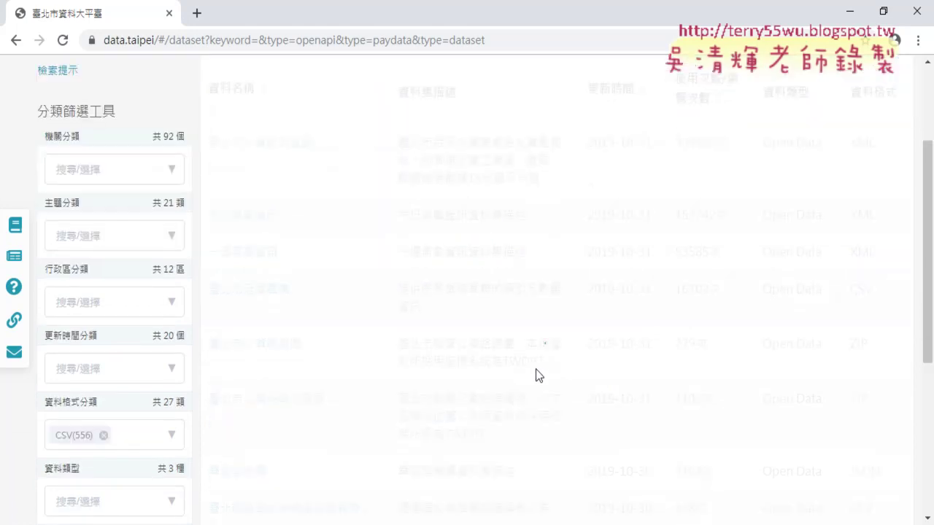
scroll(434, 310, down, 2)
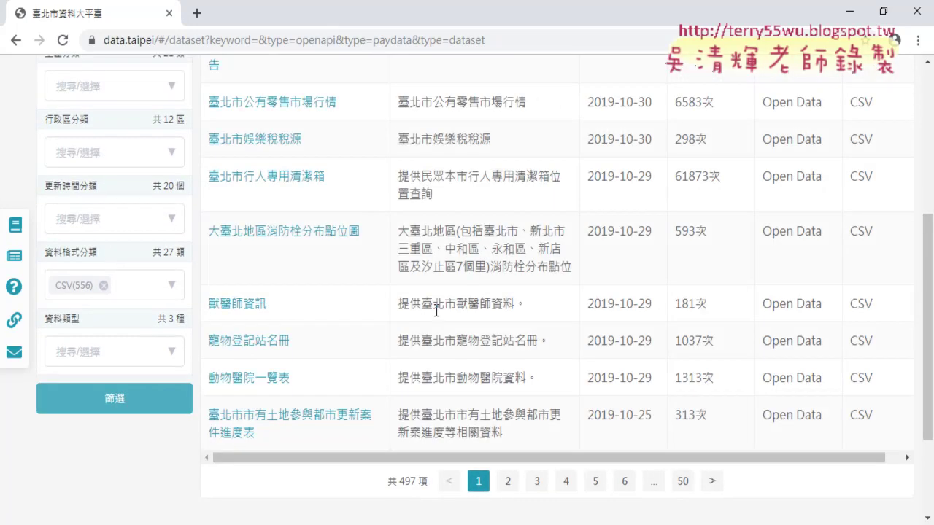
scroll(435, 310, up, 2)
scroll(435, 311, down, 1)
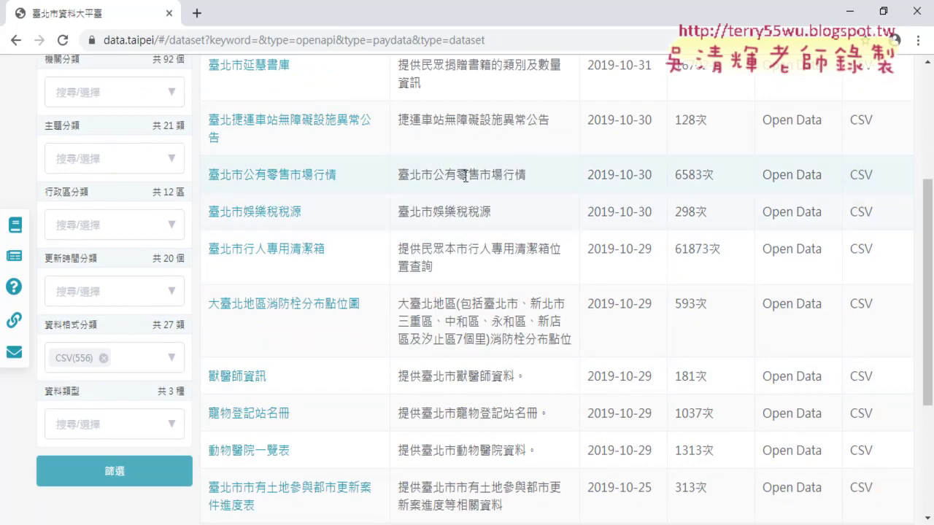
scroll(479, 430, down, 2)
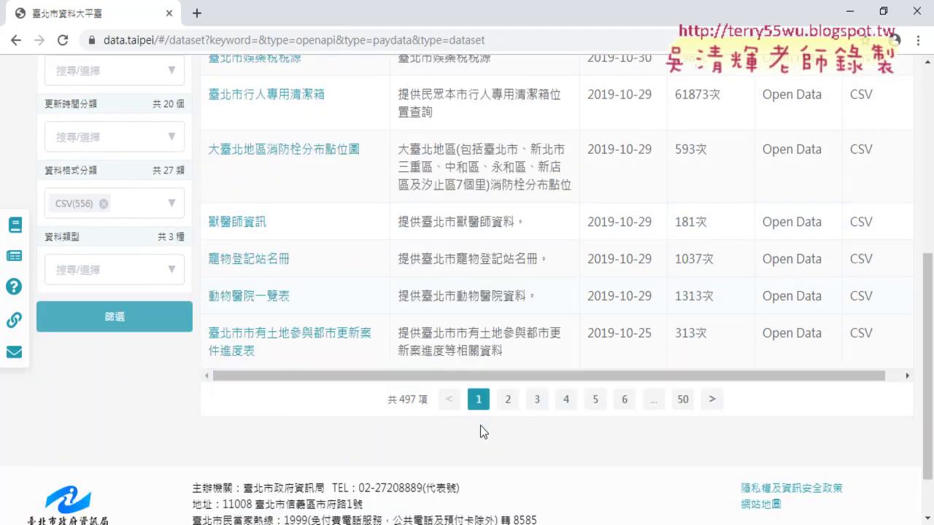
scroll(428, 349, up, 3)
scroll(354, 259, up, 2)
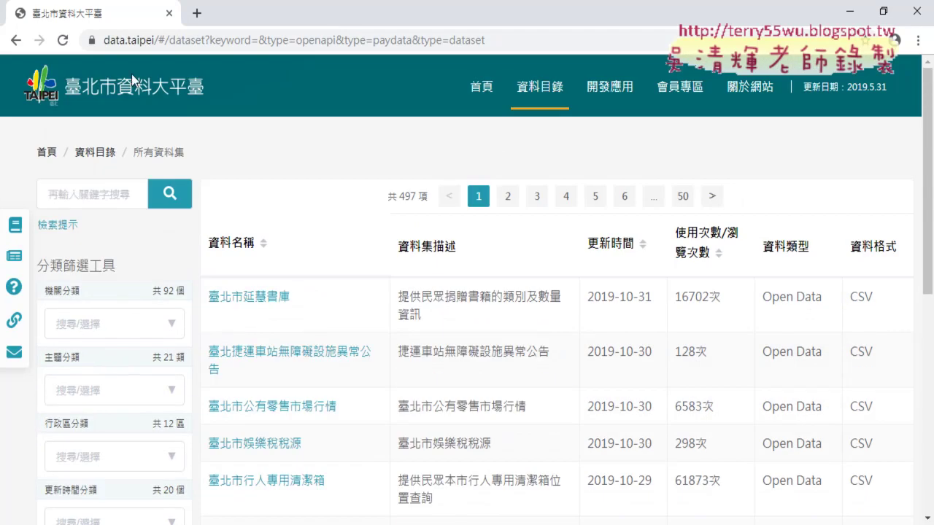
click(479, 101)
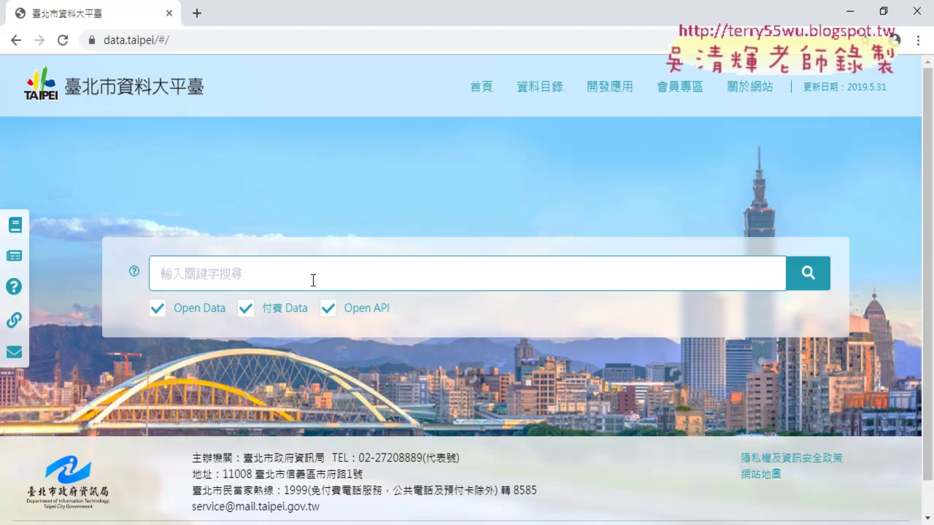
Step: Enter 住宅竊 in the search box and search for the suggested 臺北市住宅竊盜點位資訊
text(住)
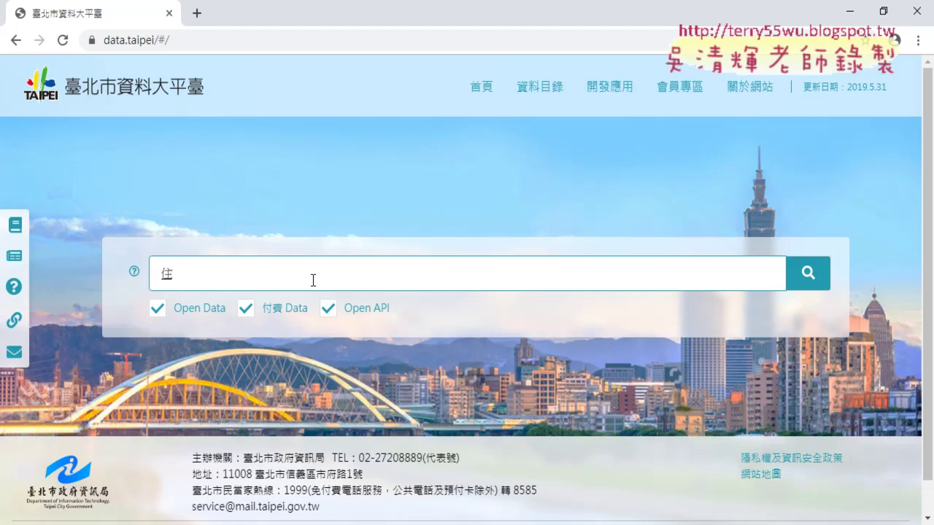
text(ㄘㄞ)
key(BackSpace)
key(BackSpace)
text(ㄗ)
text(ㄞ)
key(BackSpace)
text(ㄓˊ)
key(Return)
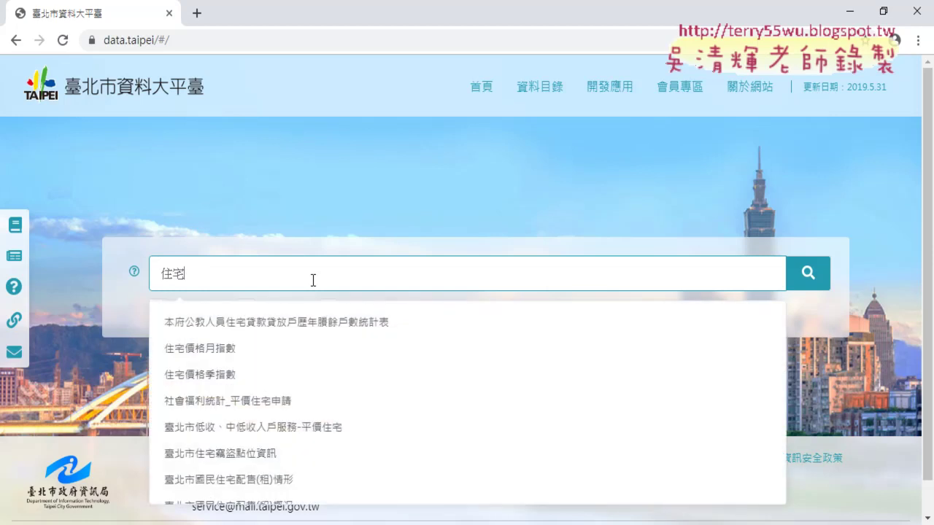
text(ㄑㄧㄝˋ)
key(Return)
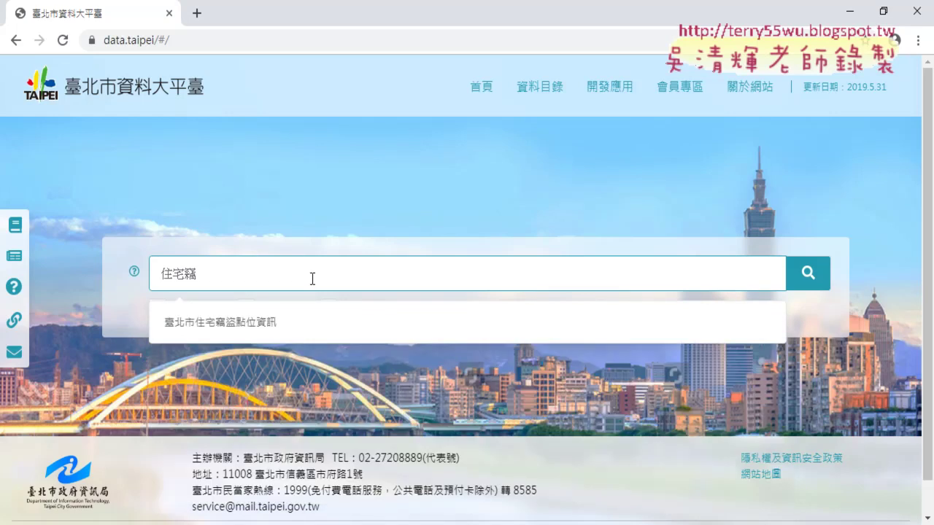
click(246, 330)
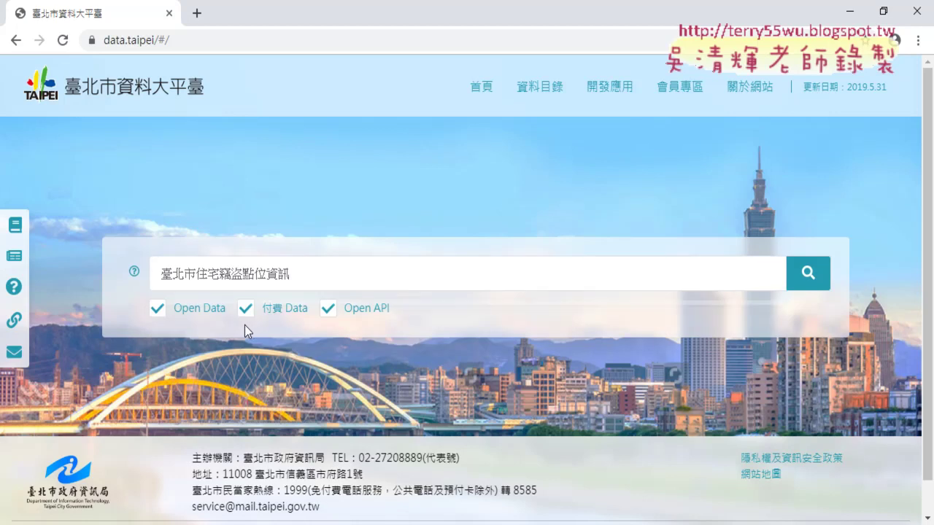
click(805, 282)
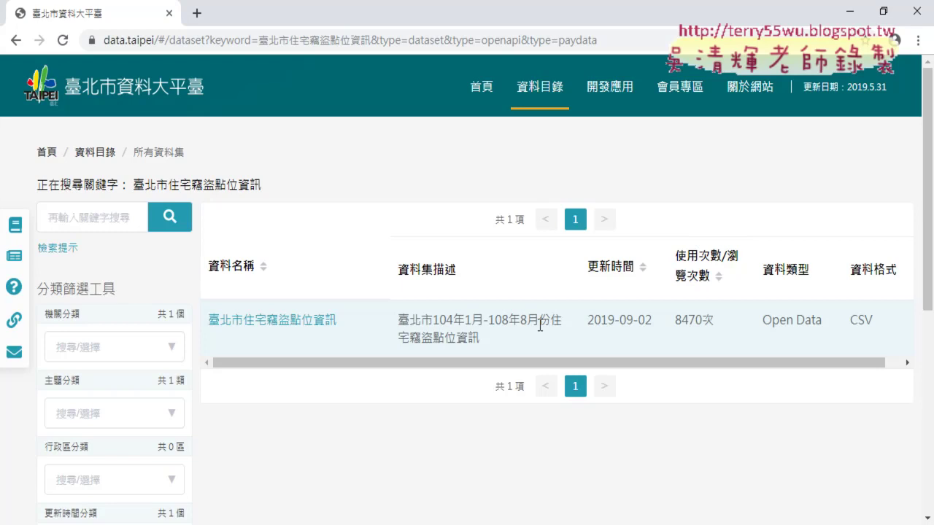
click(302, 319)
scroll(528, 329, down, 2)
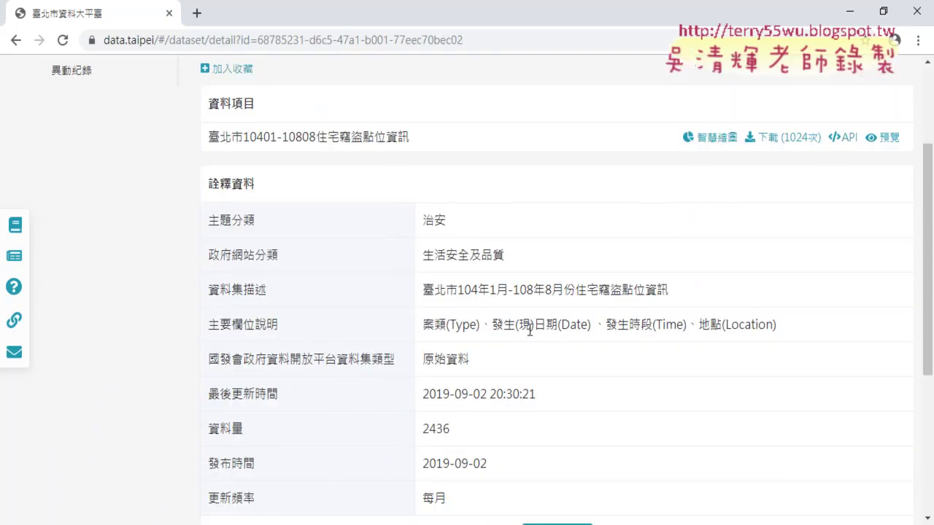
scroll(529, 329, down, 2)
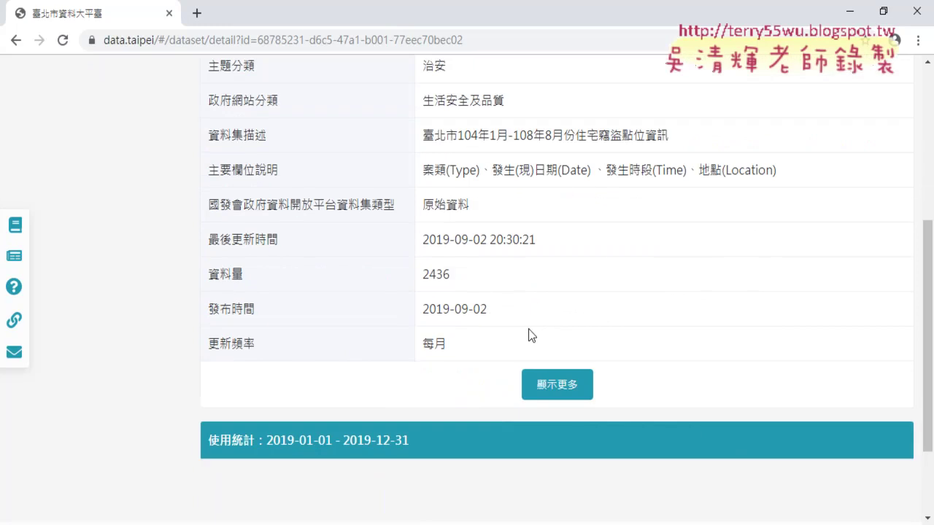
scroll(530, 331, up, 2)
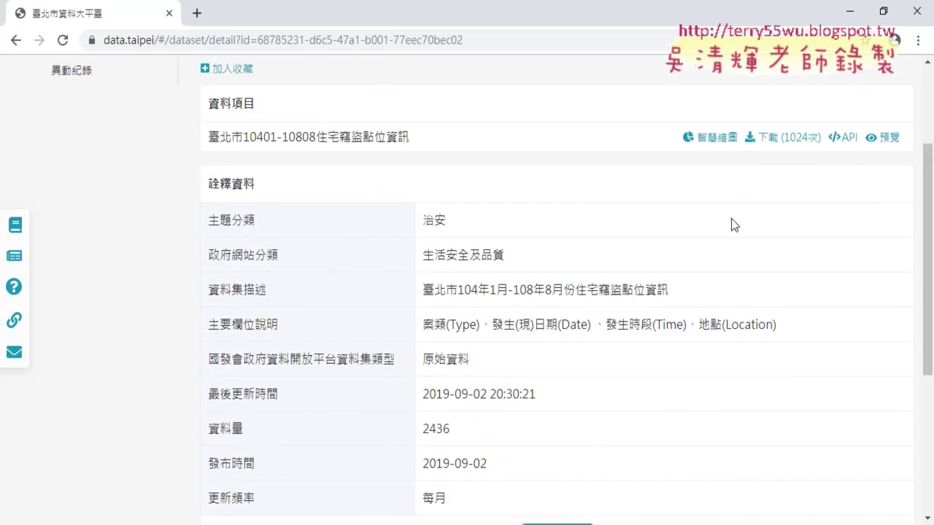
click(773, 140)
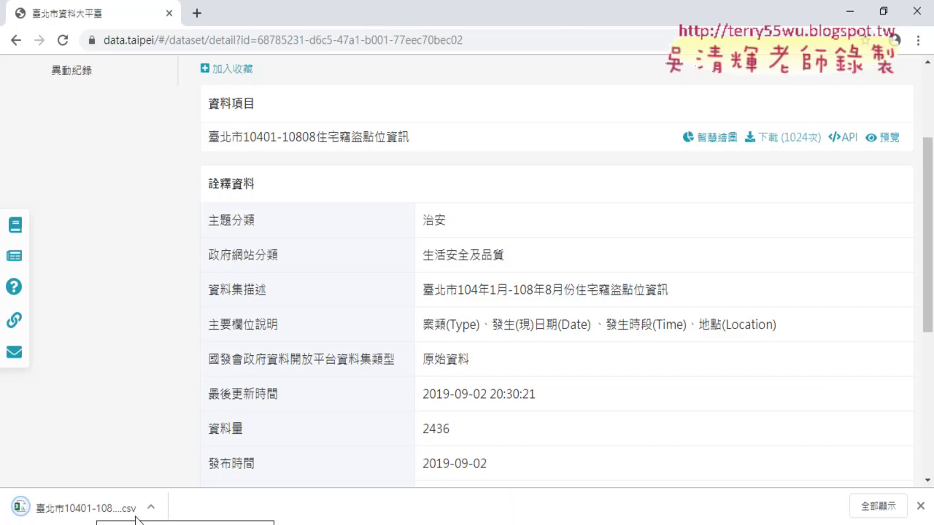
click(151, 507)
click(203, 401)
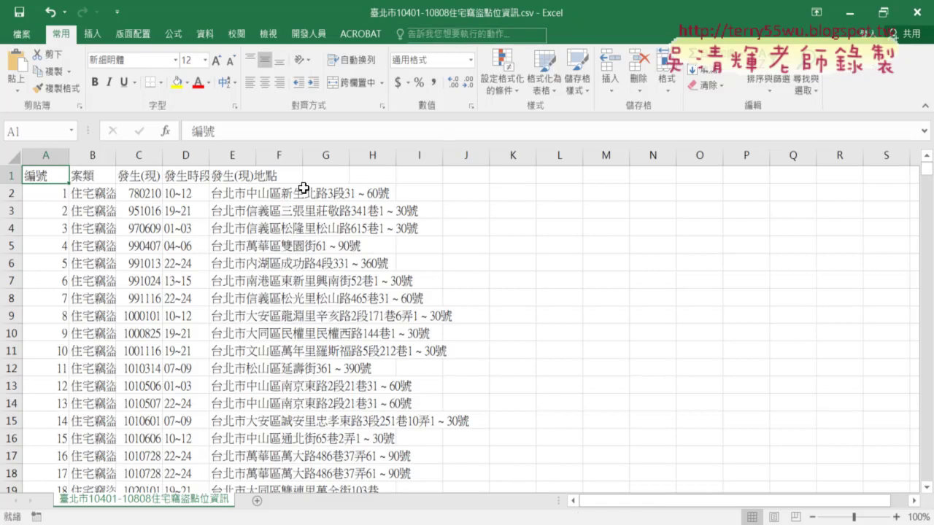
click(252, 155)
click(257, 152)
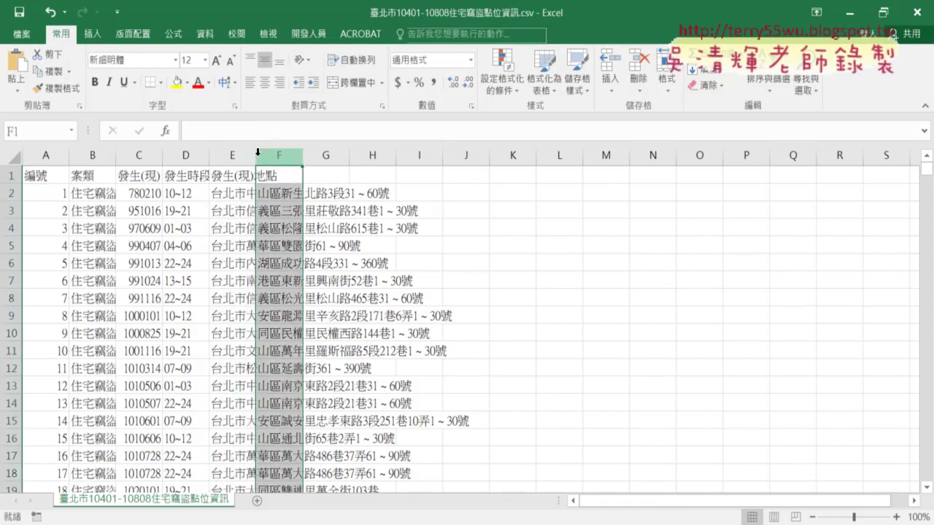
click(253, 154)
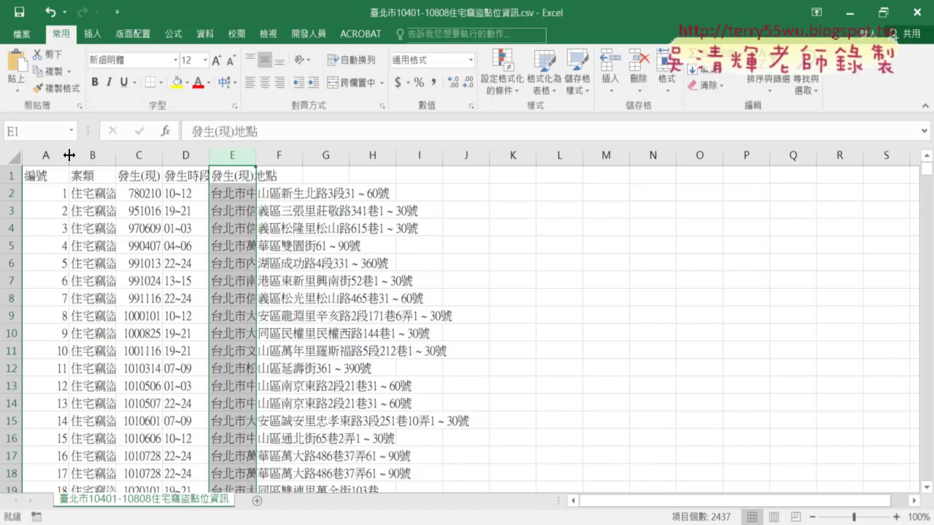
mouse_move(69, 155)
mouse_down()
mouse_move(52, 154)
mouse_move(105, 155)
mouse_up()
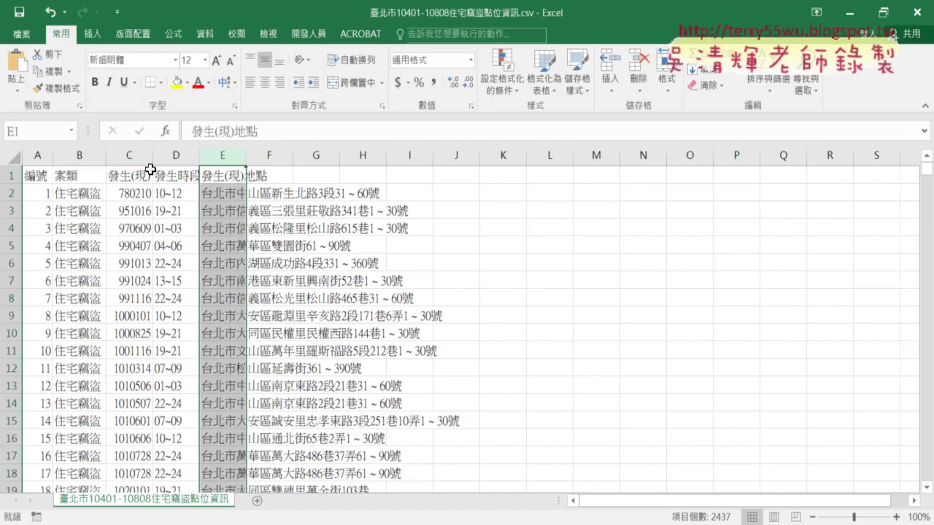
drag(37, 154, 225, 155)
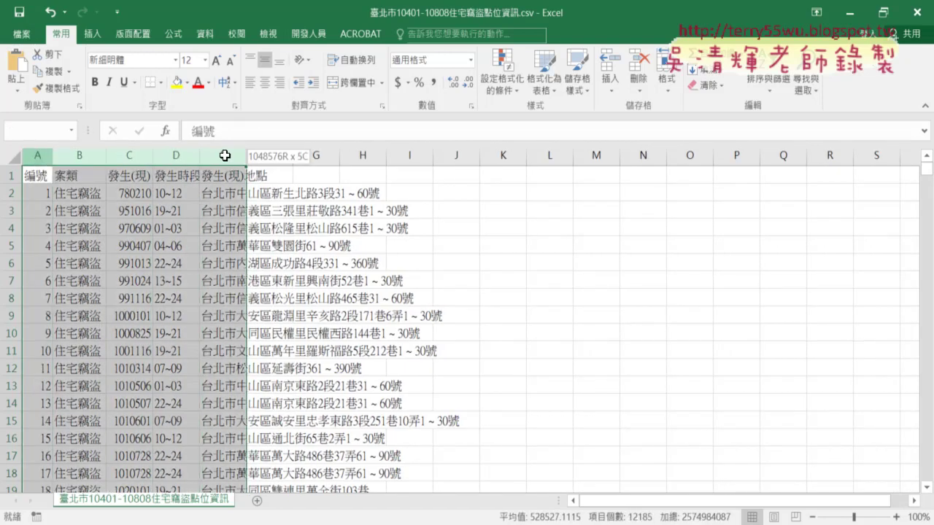
click(195, 155)
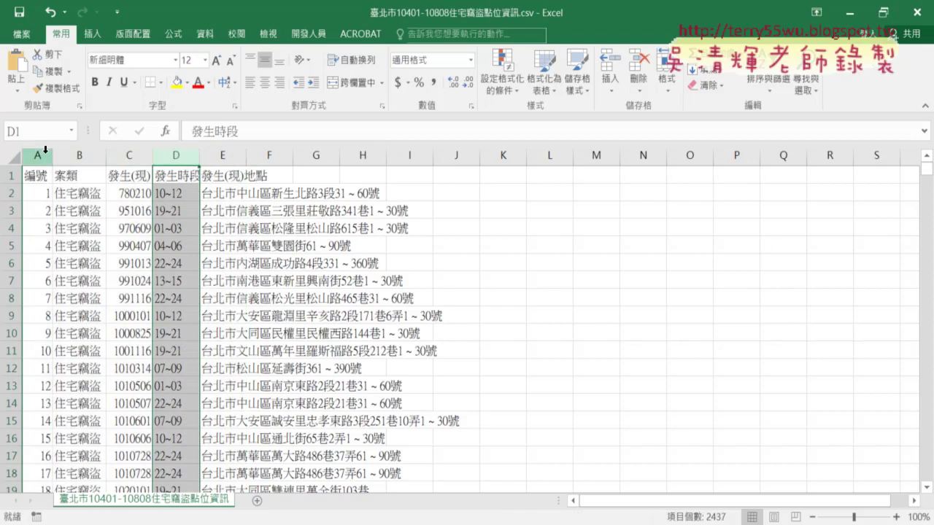
drag(45, 155, 197, 155)
click(198, 155)
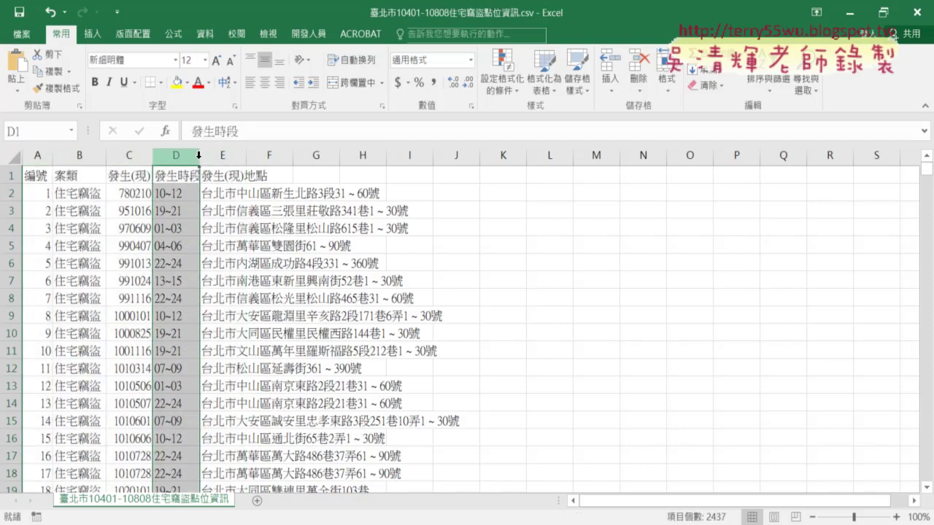
drag(37, 154, 196, 151)
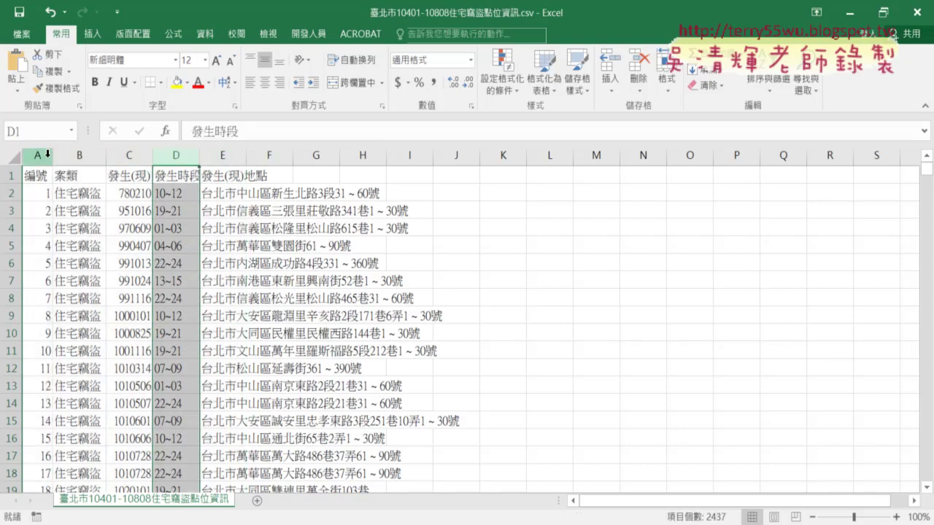
double_click(197, 154)
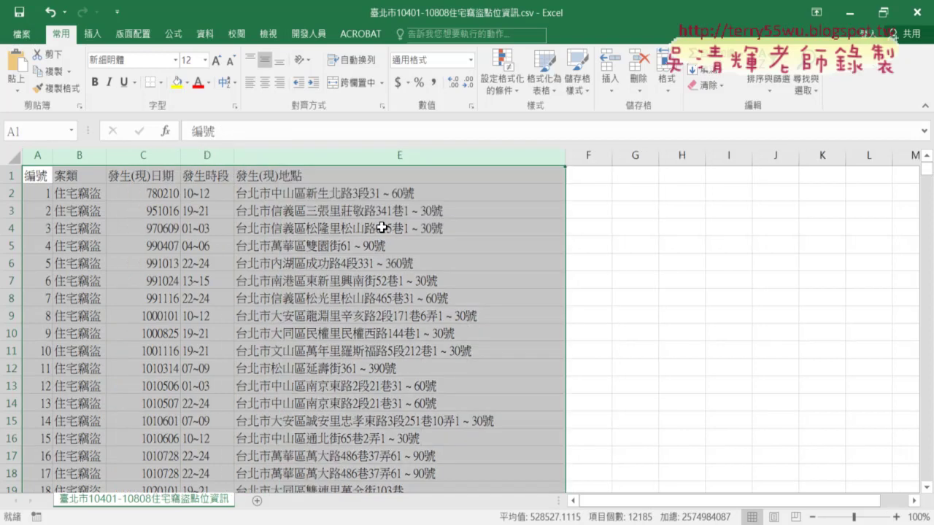
click(375, 194)
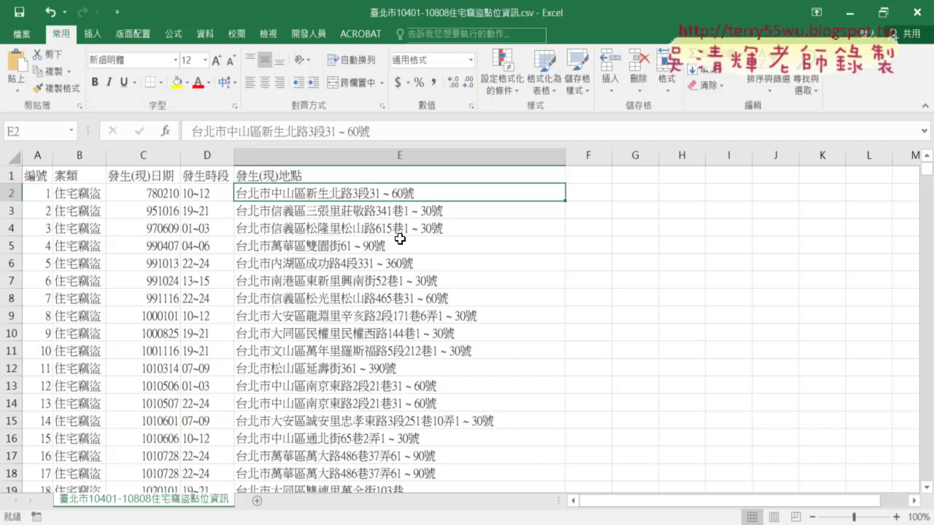
scroll(394, 271, down, 4)
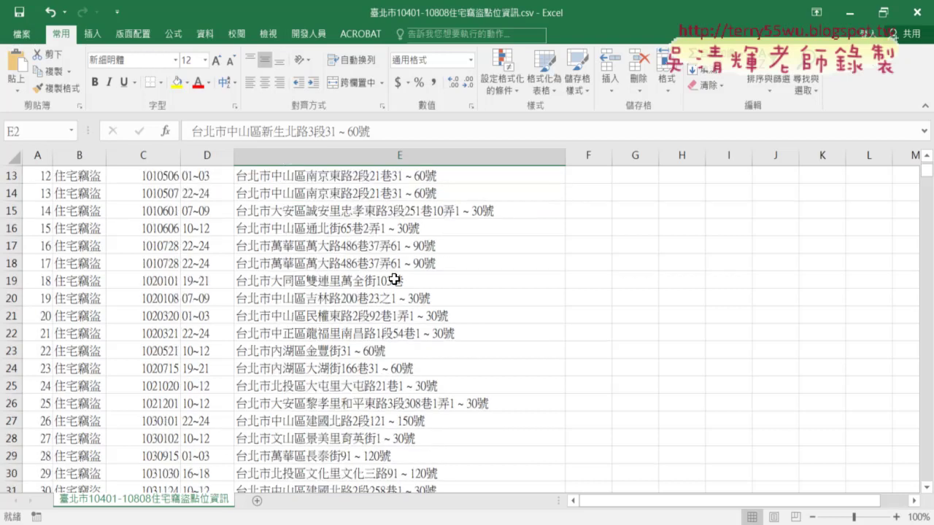
scroll(394, 271, down, 8)
scroll(394, 271, down, 4)
scroll(395, 281, up, 2)
scroll(395, 280, up, 6)
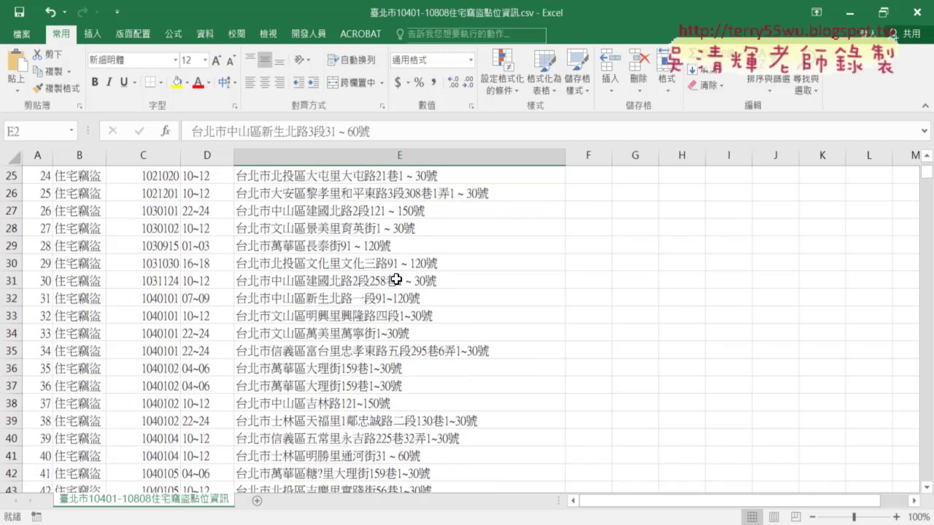
scroll(395, 280, up, 8)
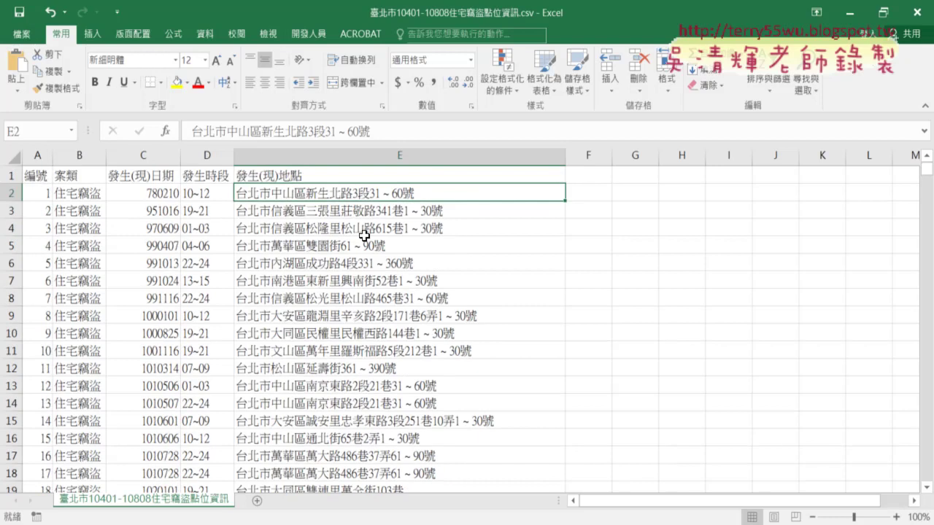
click(373, 156)
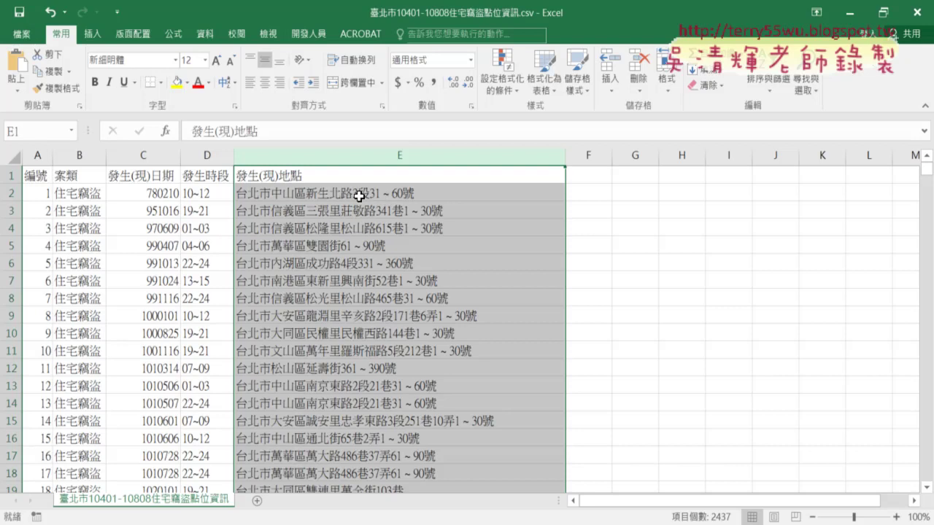
click(359, 195)
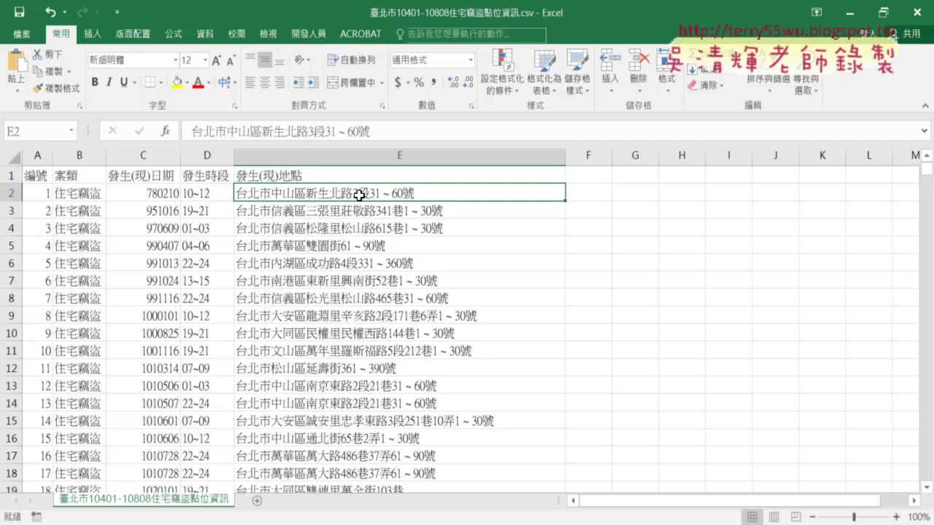
click(366, 156)
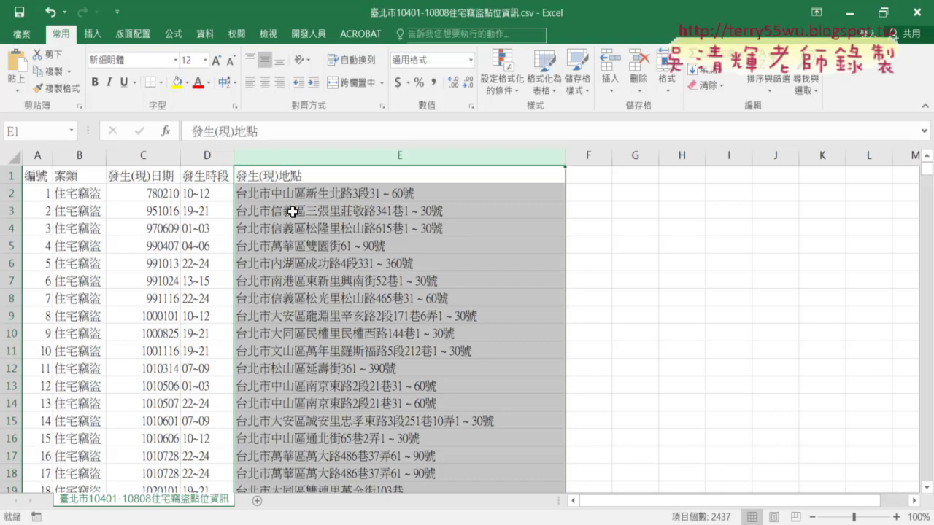
click(277, 193)
double_click(277, 193)
drag(271, 193, 358, 193)
click(595, 181)
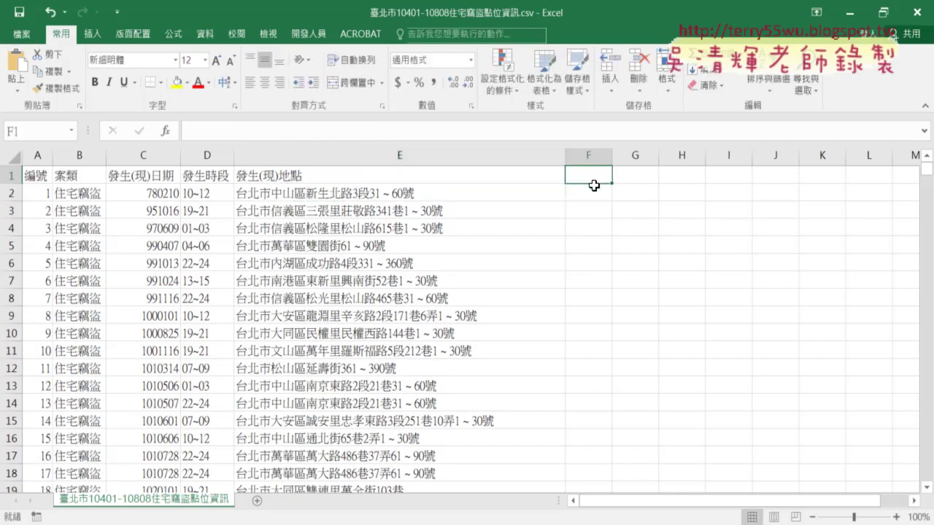
Step: Enter the headings 區 in F1 and 路 in G1
text(區)
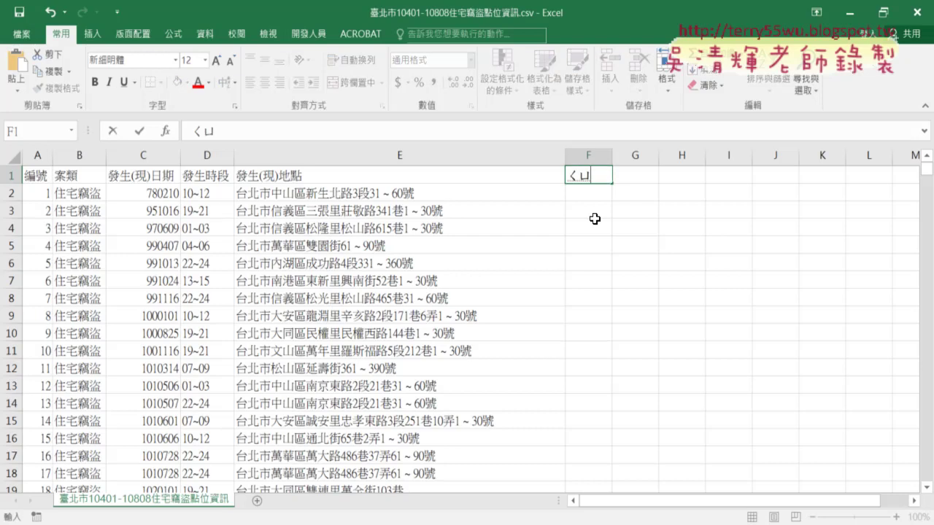
key(Tab)
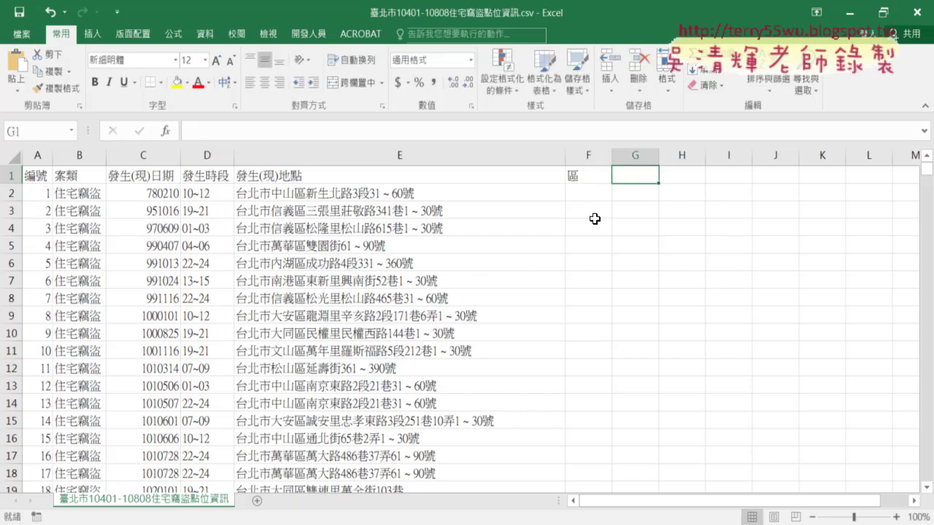
text(路)
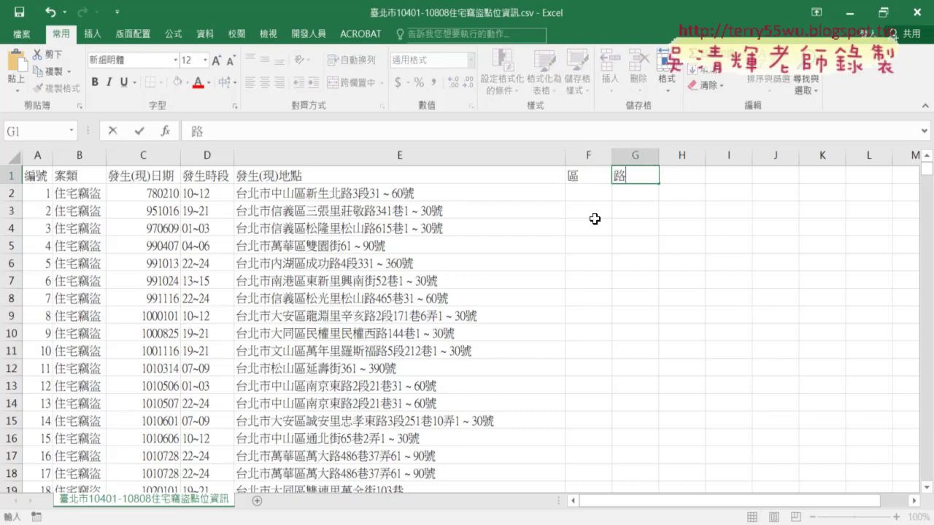
key(Return)
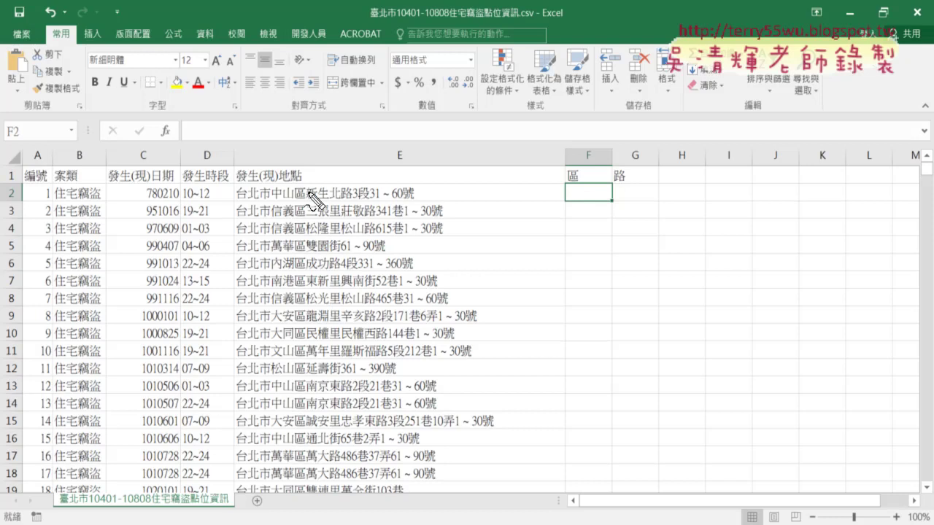
Step: Scroll through the burglary records to review the address column
drag(269, 185, 270, 208)
mouse_move(308, 183)
mouse_down()
mouse_move(308, 203)
mouse_move(561, 188)
mouse_move(551, 194)
mouse_up()
drag(271, 235, 297, 235)
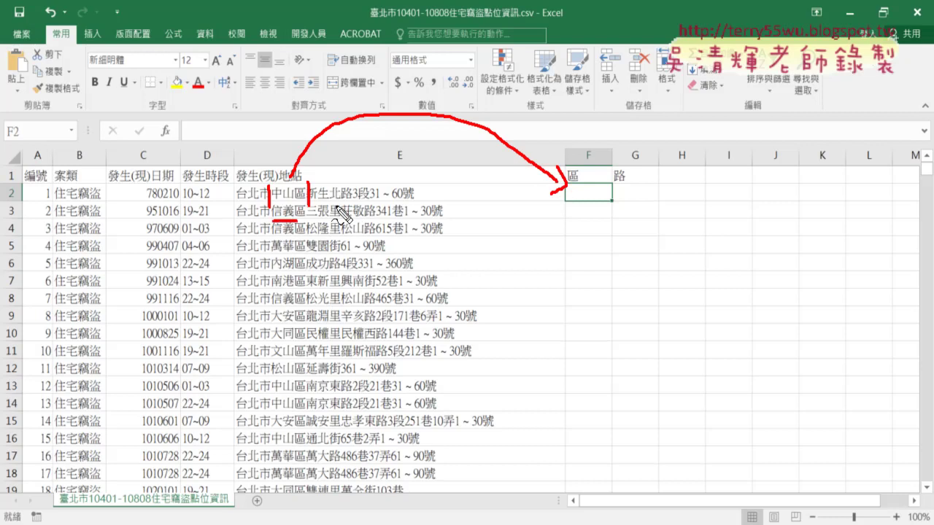
drag(317, 199, 632, 167)
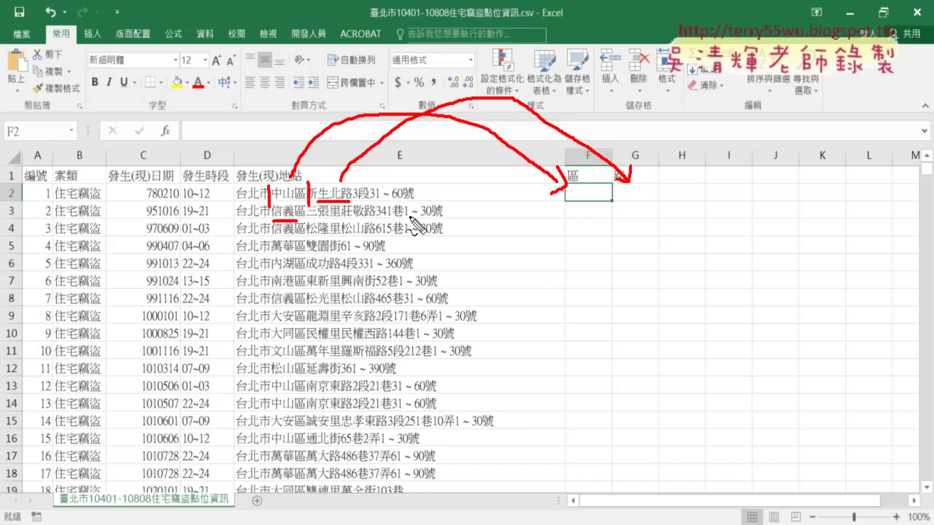
key(Escape)
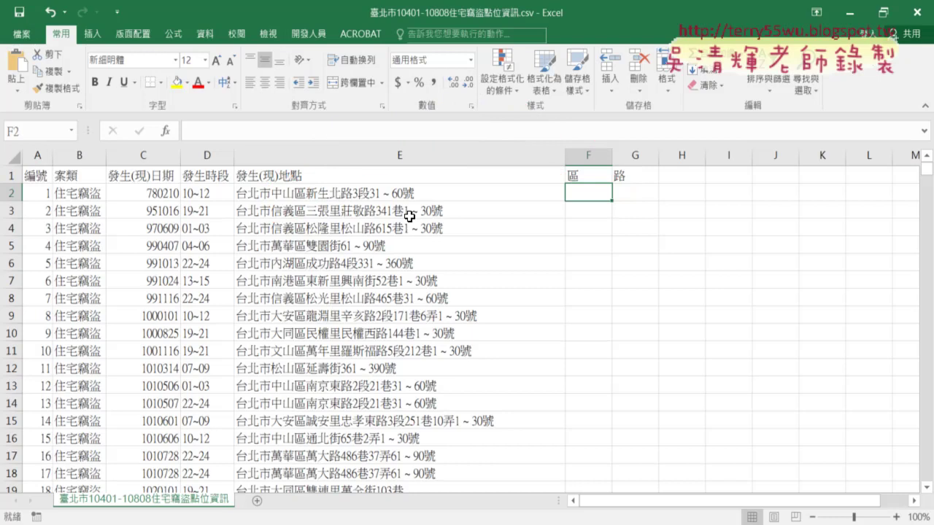
scroll(403, 324, down, 9)
scroll(400, 323, down, 5)
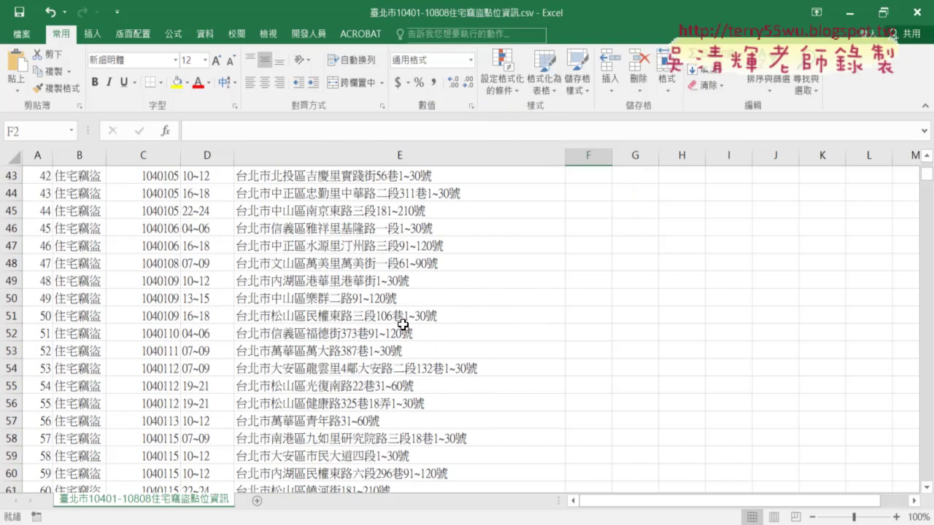
scroll(302, 333, down, 4)
scroll(302, 333, down, 9)
scroll(302, 333, down, 2)
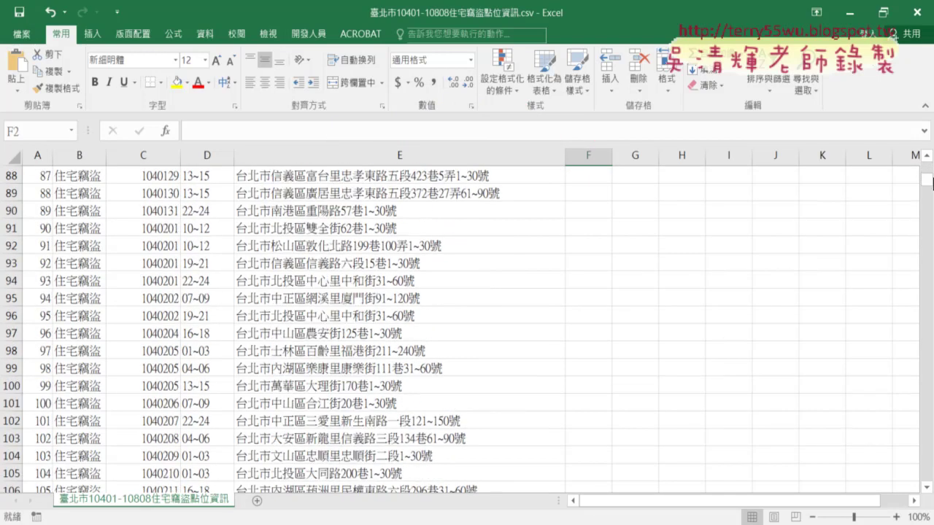
drag(926, 182, 916, 291)
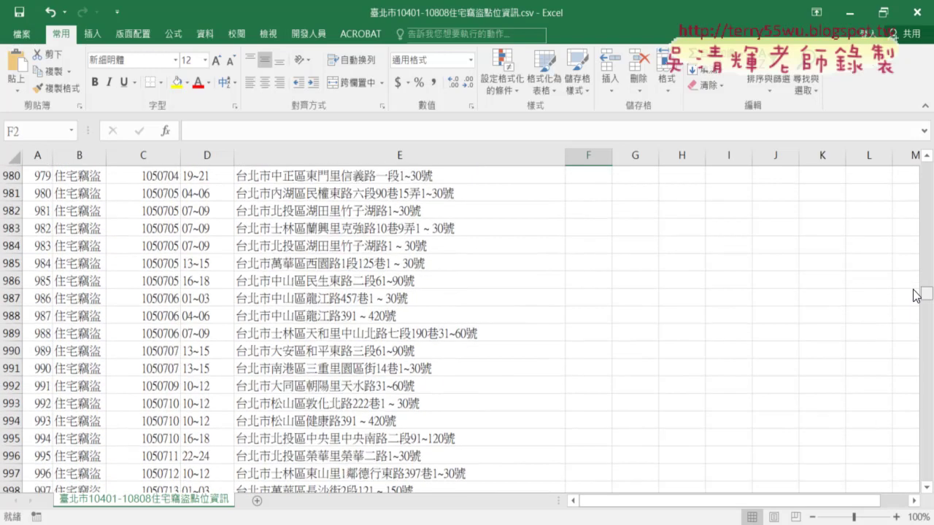
drag(916, 291, 921, 172)
scroll(594, 200, up, 5)
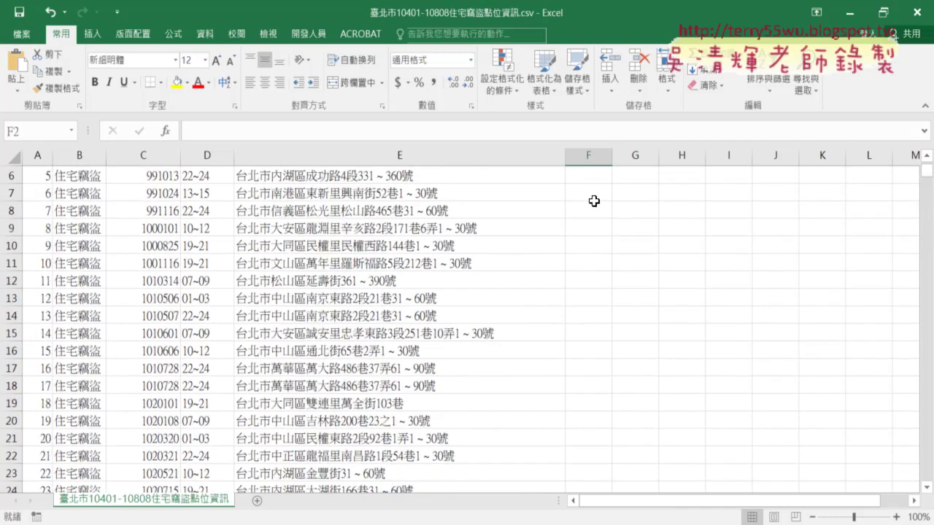
scroll(594, 200, up, 2)
Step: Put =MID(E2,4,3) in F2 using the text function MID, returning 中山區
click(167, 132)
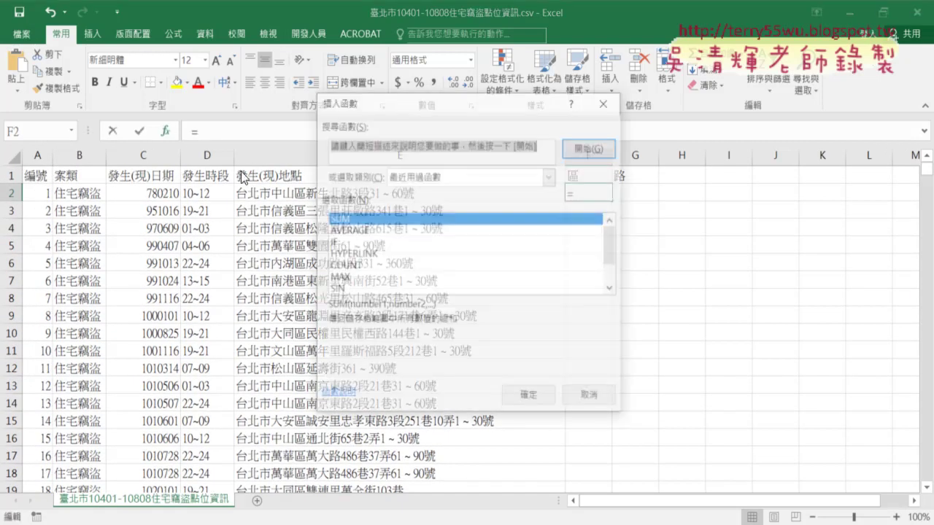
click(472, 175)
click(469, 284)
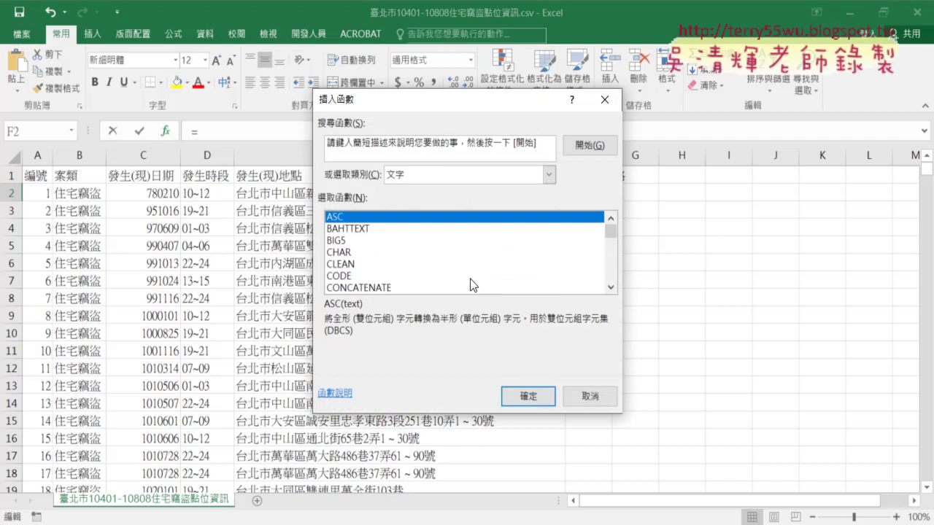
drag(610, 234, 611, 249)
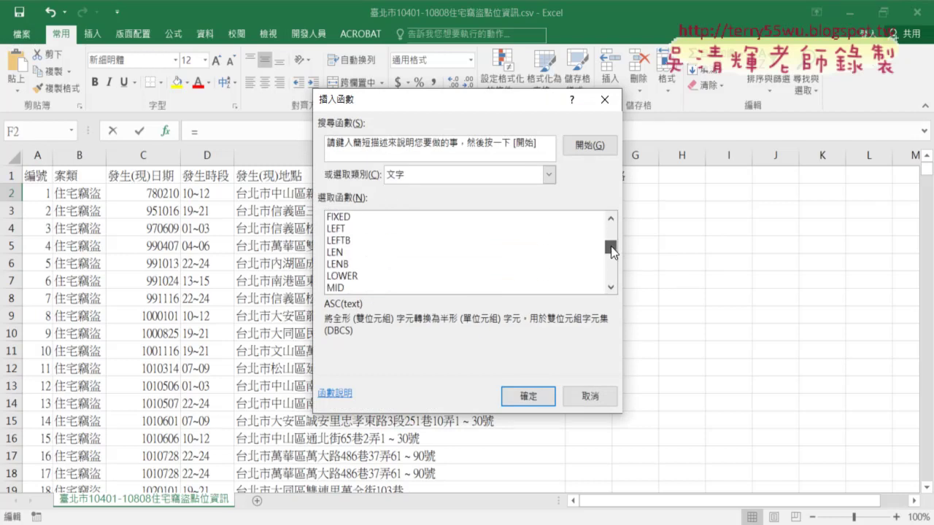
double_click(336, 263)
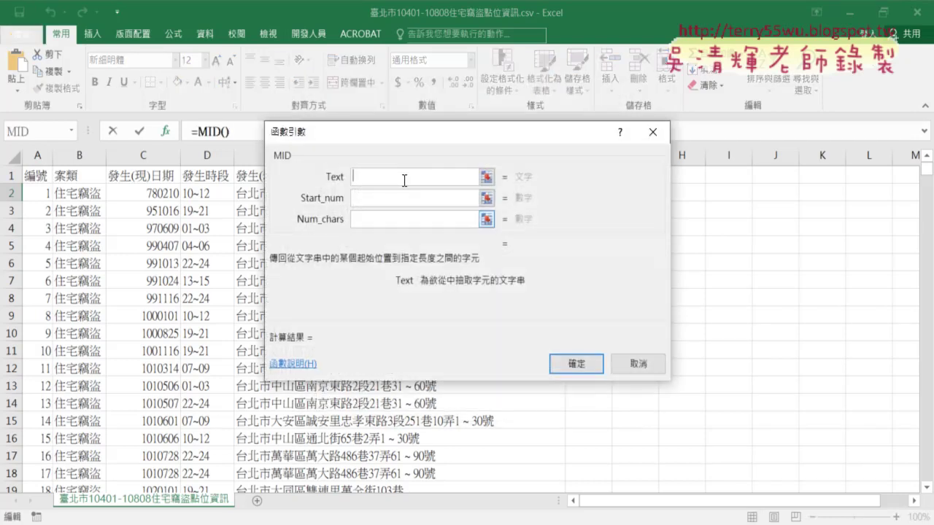
drag(460, 209, 501, 265)
click(262, 193)
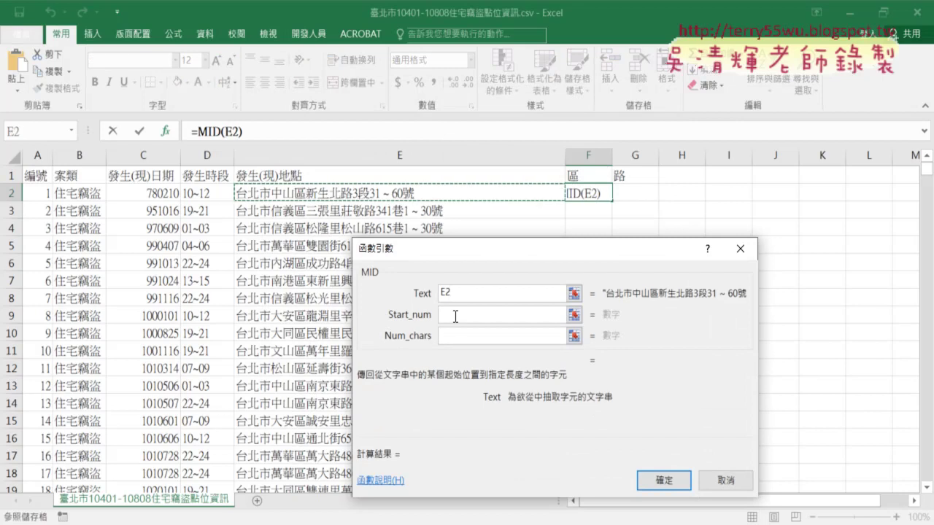
key(Tab)
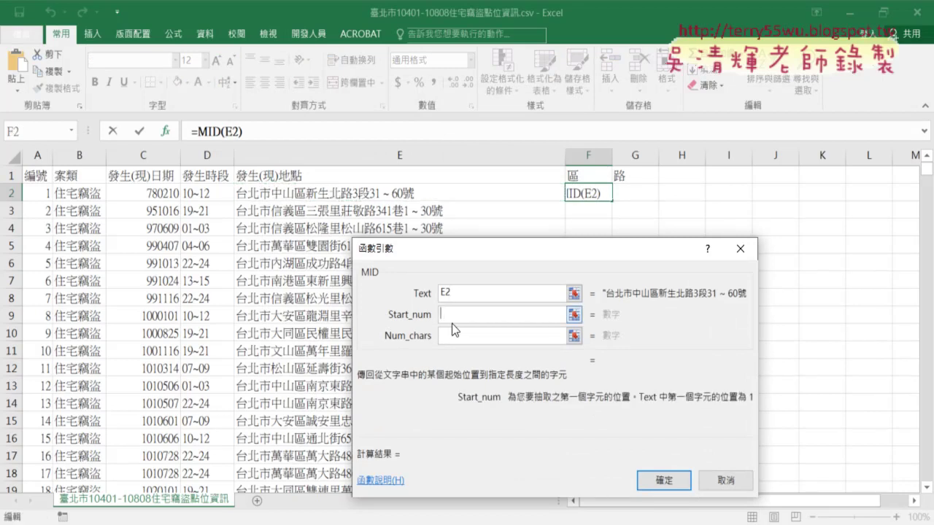
text(4)
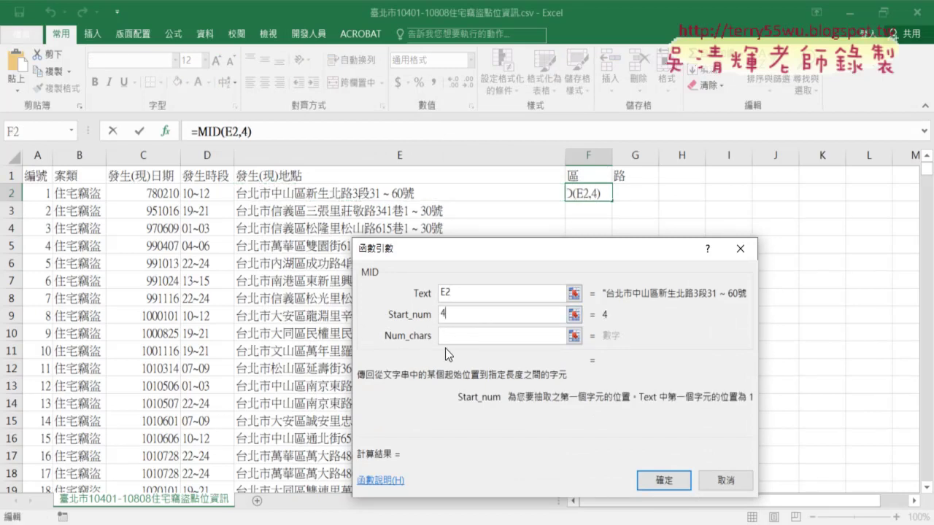
click(451, 336)
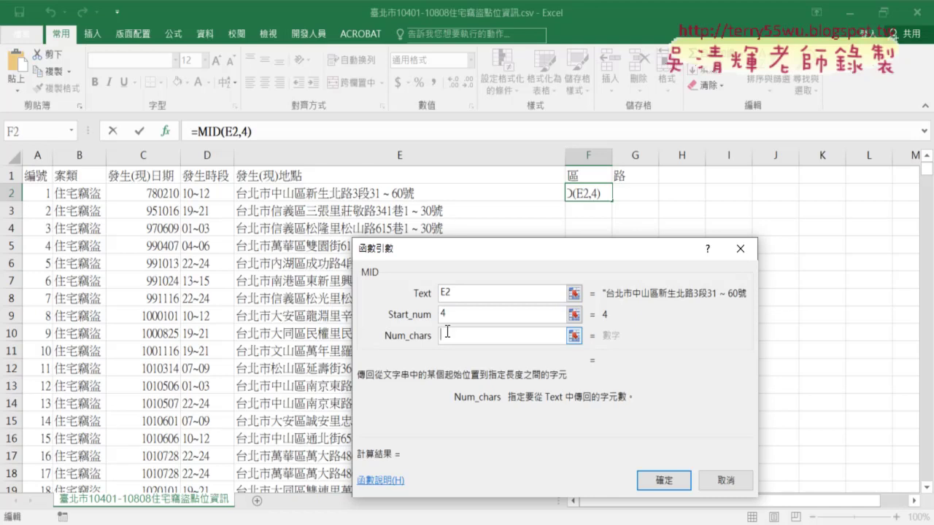
text(,3)
click(664, 480)
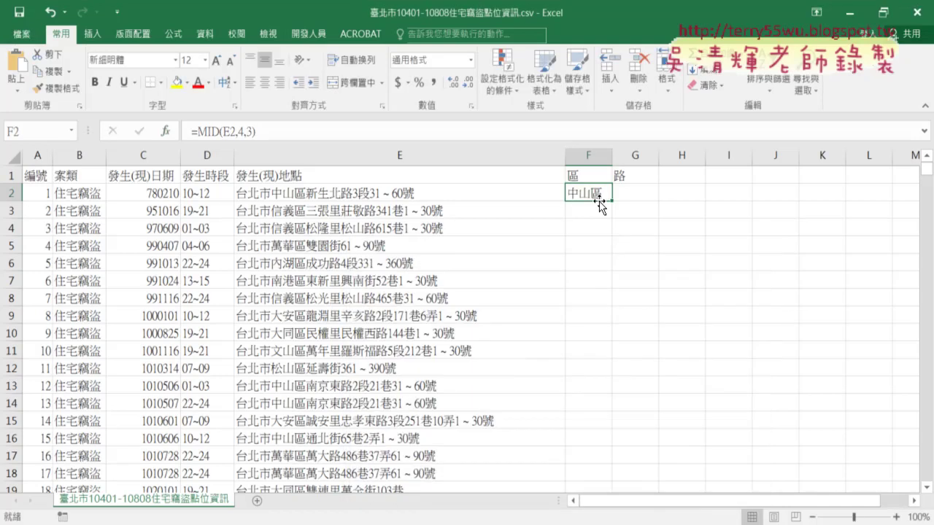
double_click(609, 199)
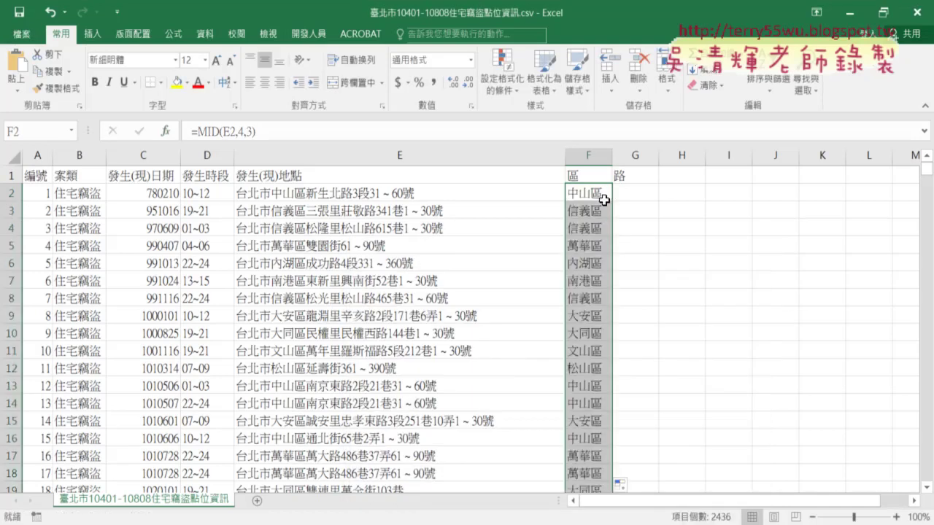
scroll(669, 267, down, 6)
scroll(661, 278, down, 11)
scroll(659, 279, down, 10)
scroll(659, 279, down, 10)
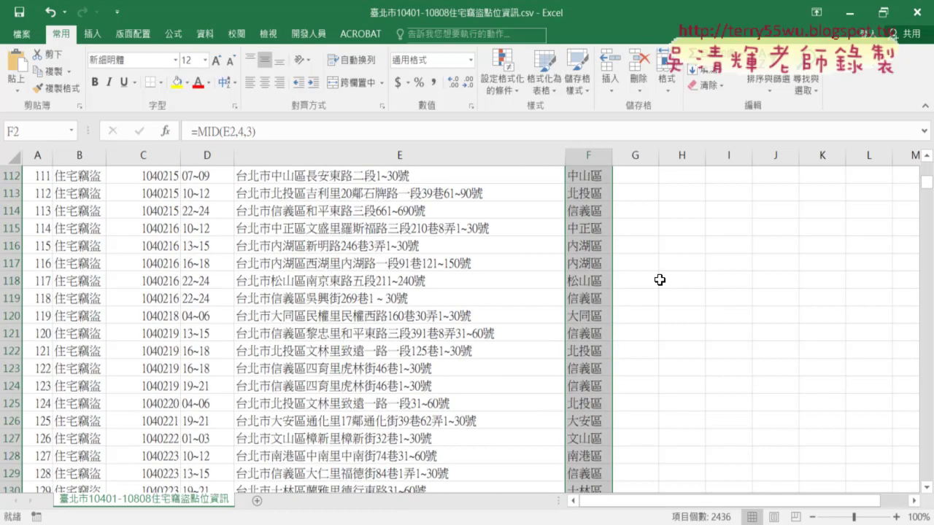
scroll(766, 292, up, 1)
drag(926, 182, 929, 150)
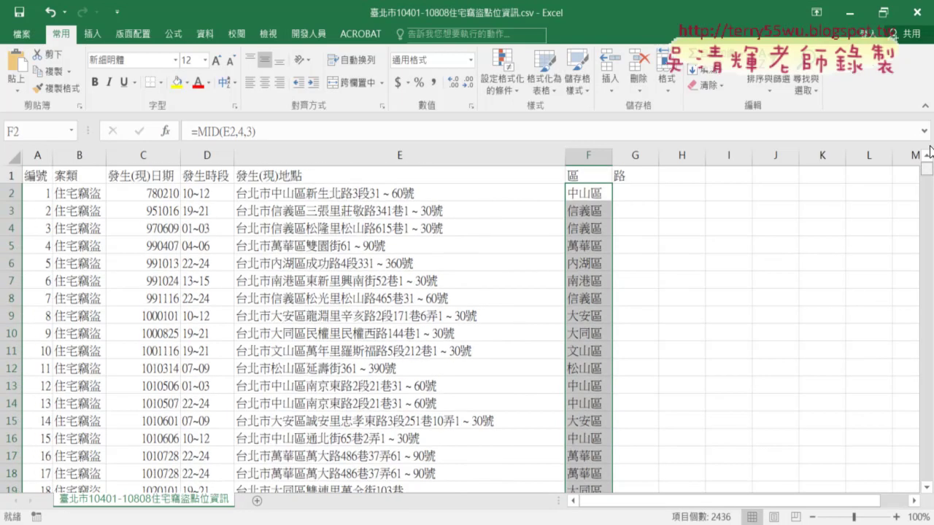
click(631, 193)
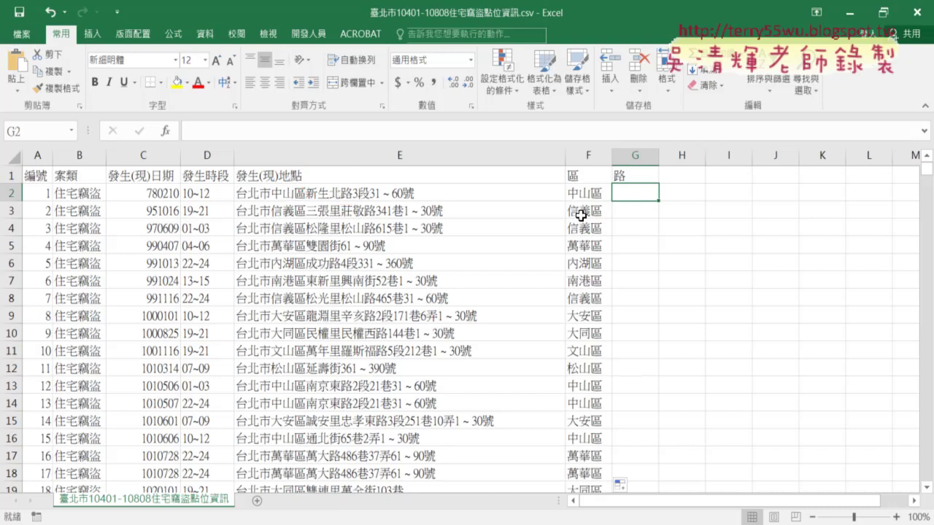
Step: Enter =FIND("區",E2) in G2 through Insert Function, which returns 6
click(166, 132)
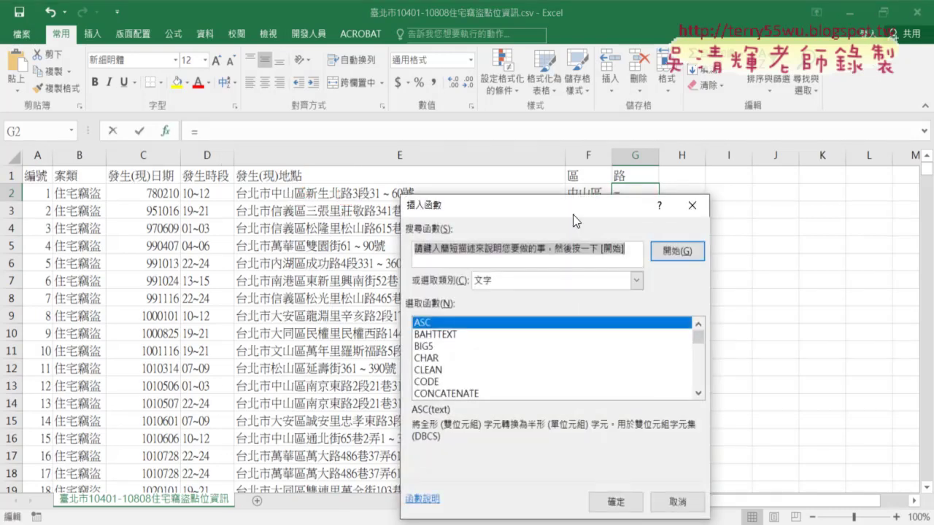
drag(573, 214, 538, 108)
drag(664, 231, 664, 240)
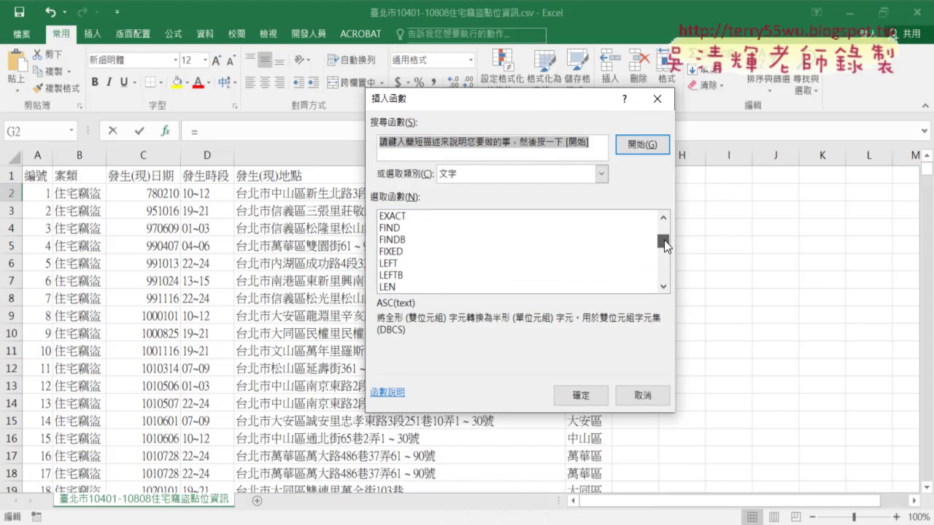
double_click(443, 227)
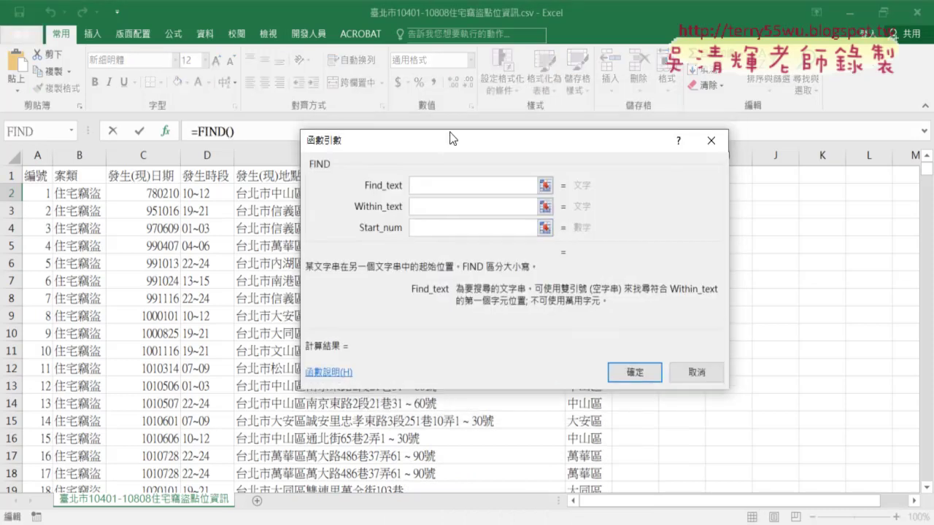
drag(453, 138, 351, 261)
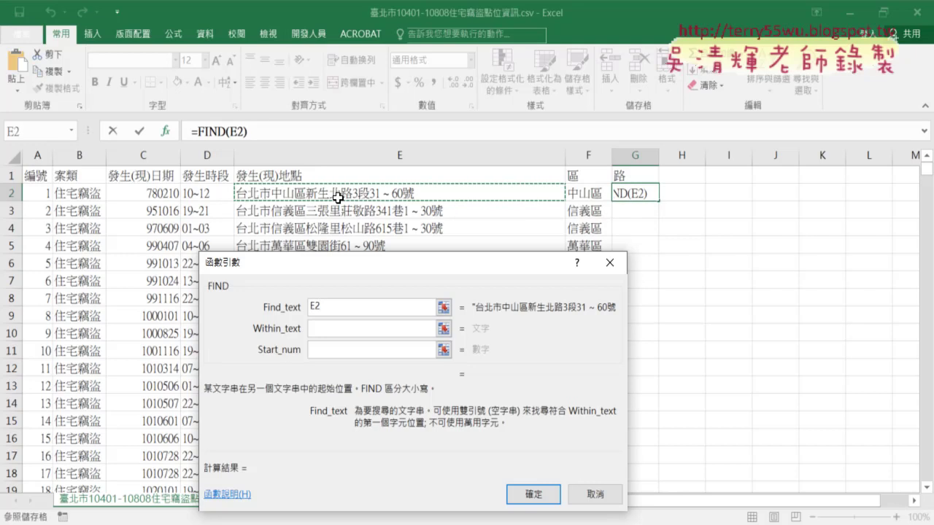
drag(324, 307, 305, 307)
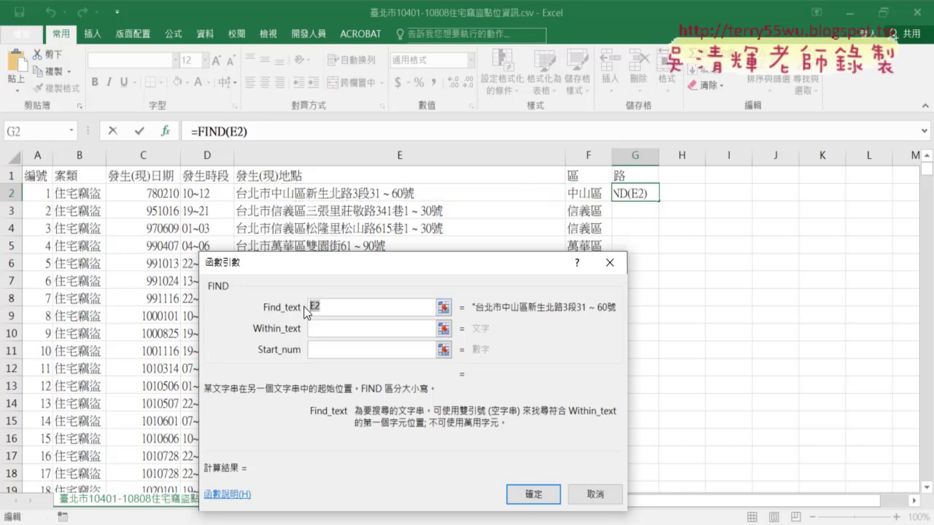
text(")
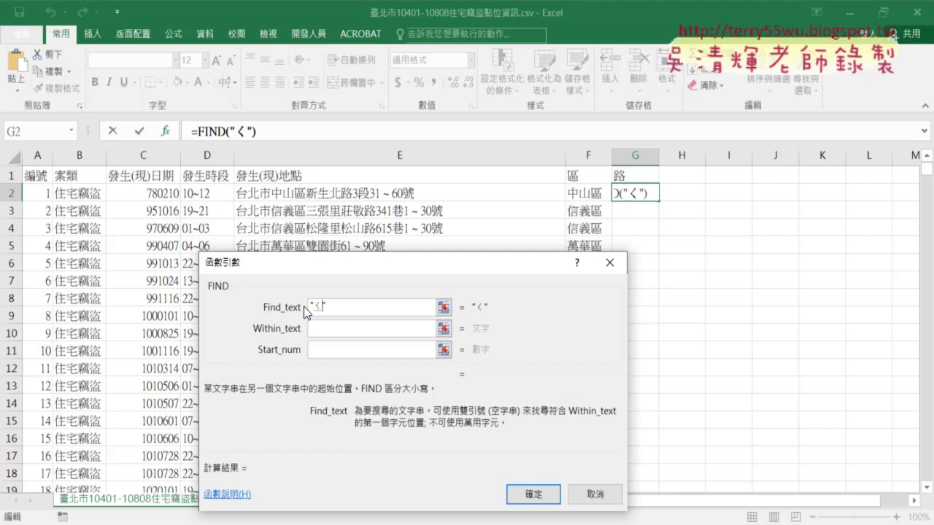
text("區)
click(342, 330)
click(335, 336)
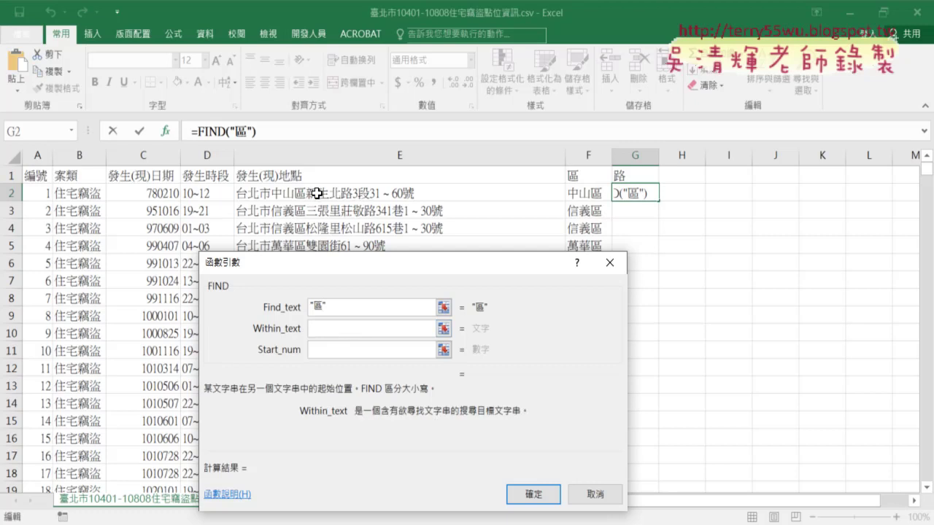
click(316, 193)
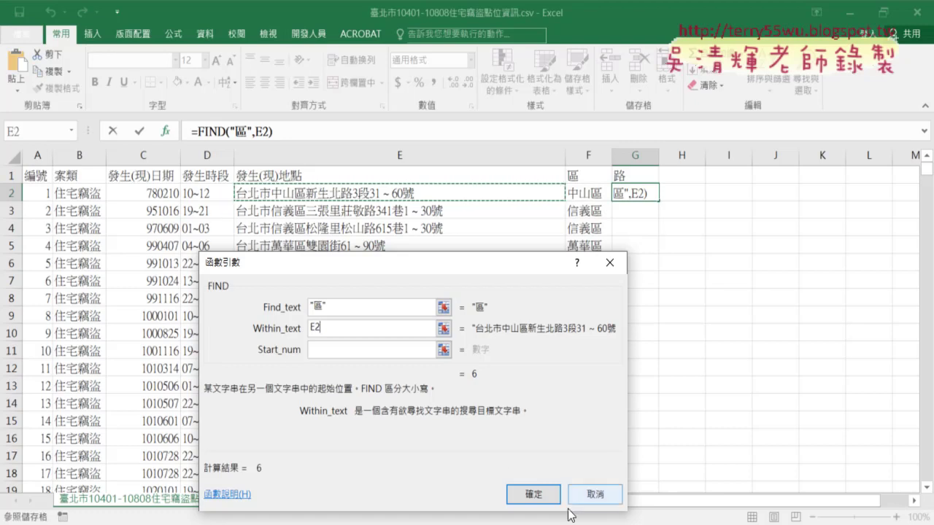
click(536, 496)
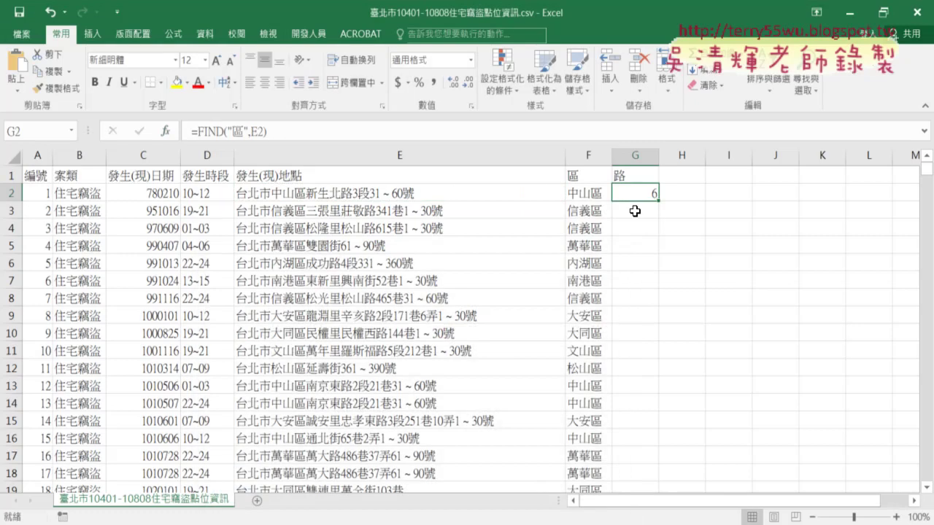
Step: Cut the FIND expression out of G2's formula and start a MID function instead
drag(320, 132, 199, 129)
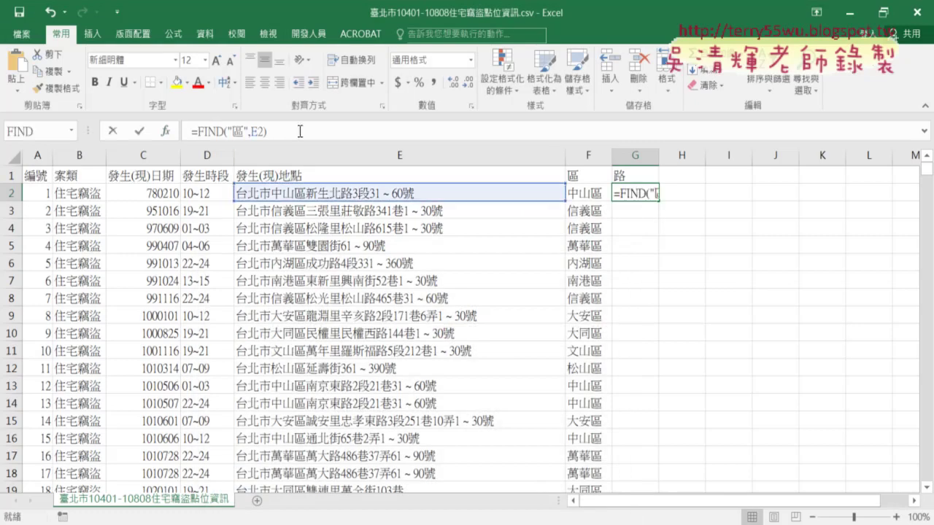
right_click(219, 130)
click(255, 72)
click(166, 131)
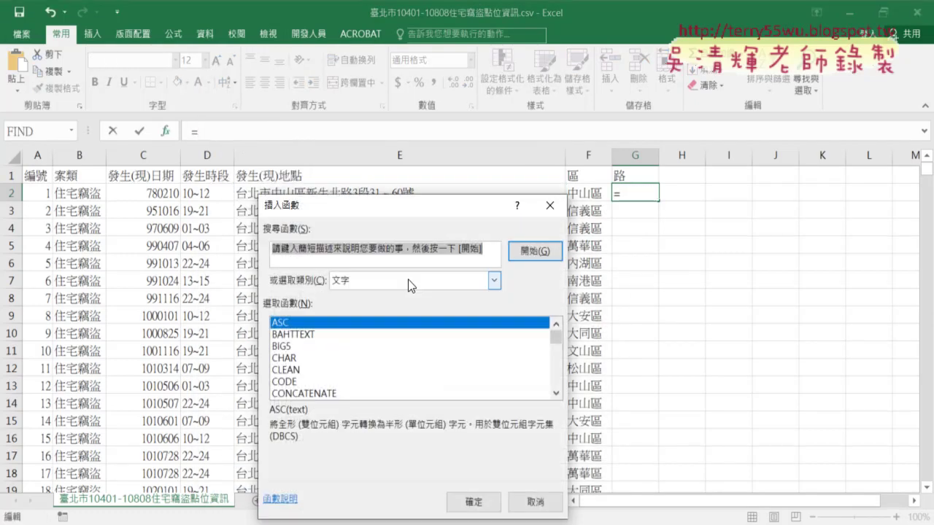
drag(406, 207, 398, 121)
drag(548, 250, 547, 273)
click(317, 264)
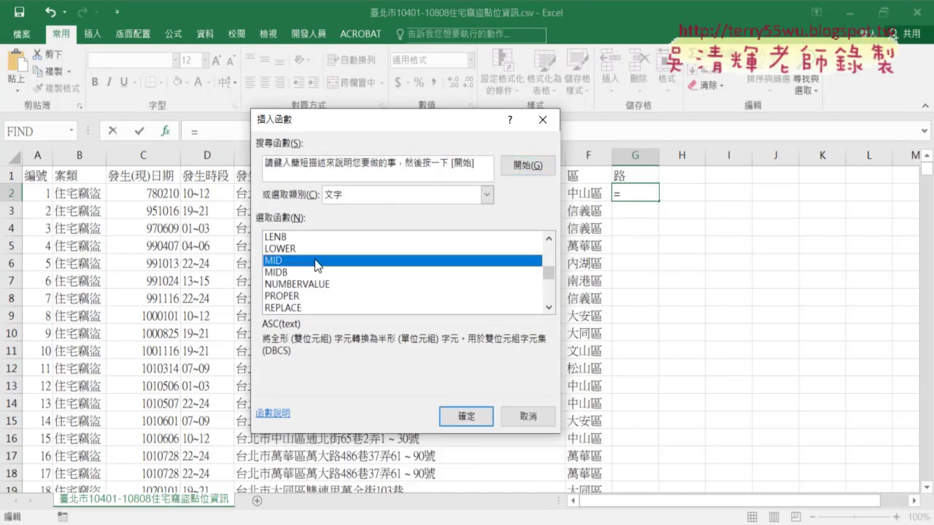
double_click(317, 265)
Step: Give MID the arguments E2, FIND("區",E2)+1 and FIND("路",E2)-FIND("區",E2), yielding 新生北路
drag(325, 164, 317, 224)
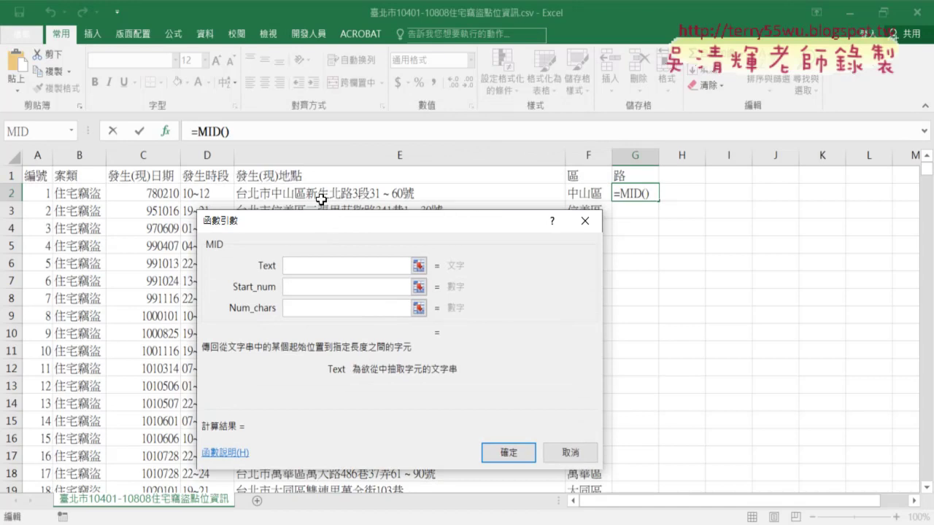
click(321, 199)
click(310, 286)
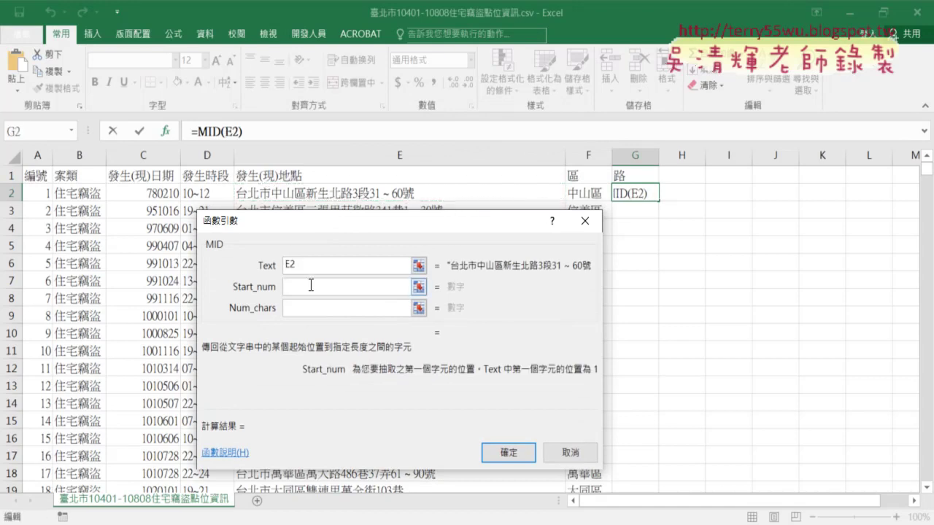
text(FIND("區",E2)+)
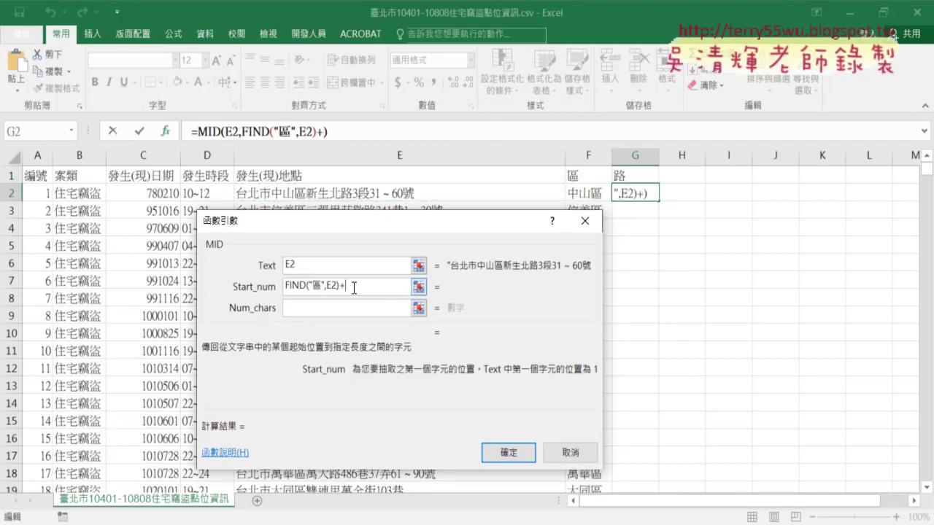
text(1)
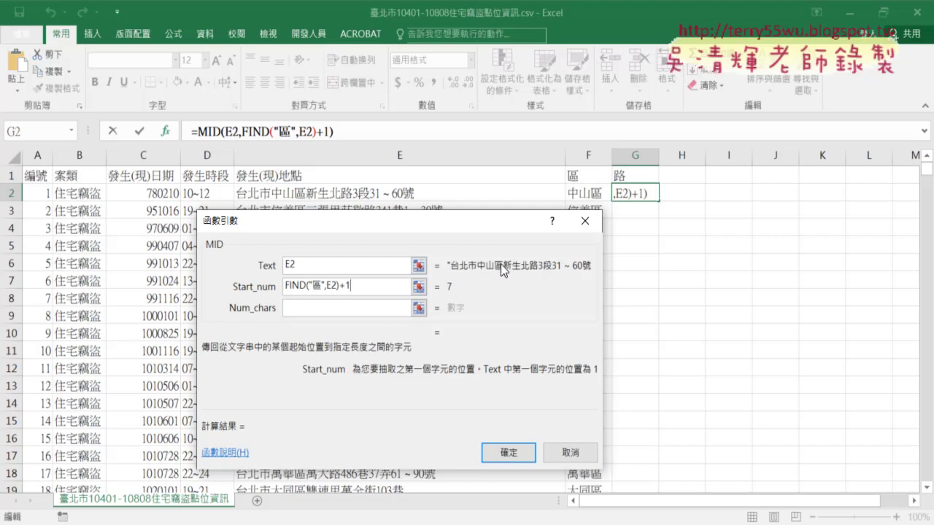
click(349, 309)
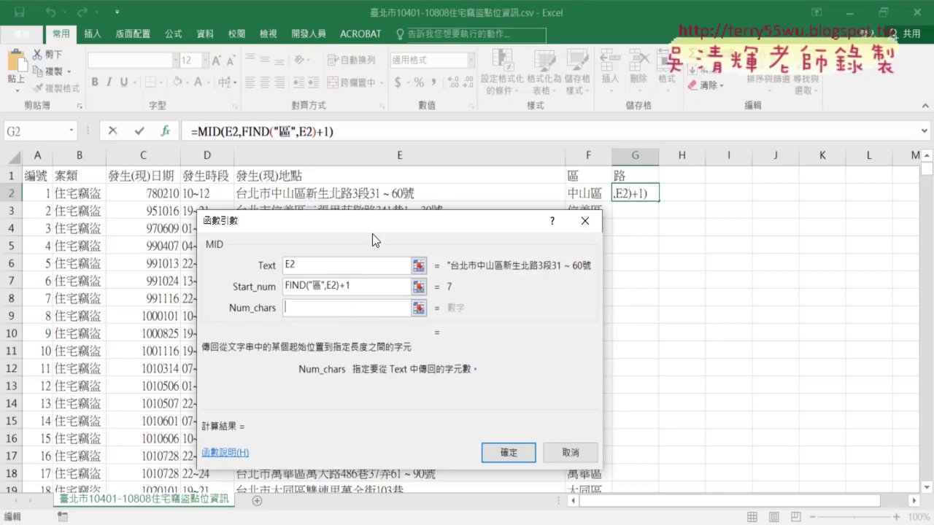
key(ctrl+v)
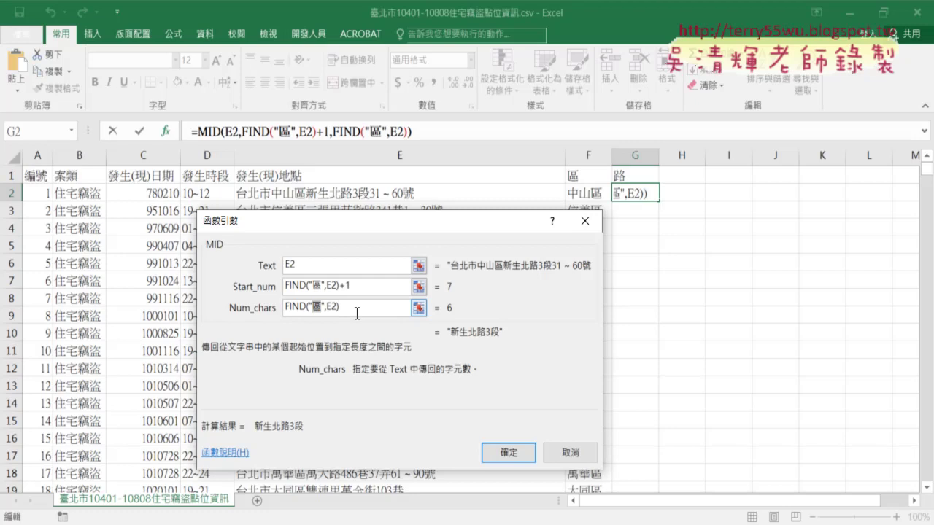
text(路)
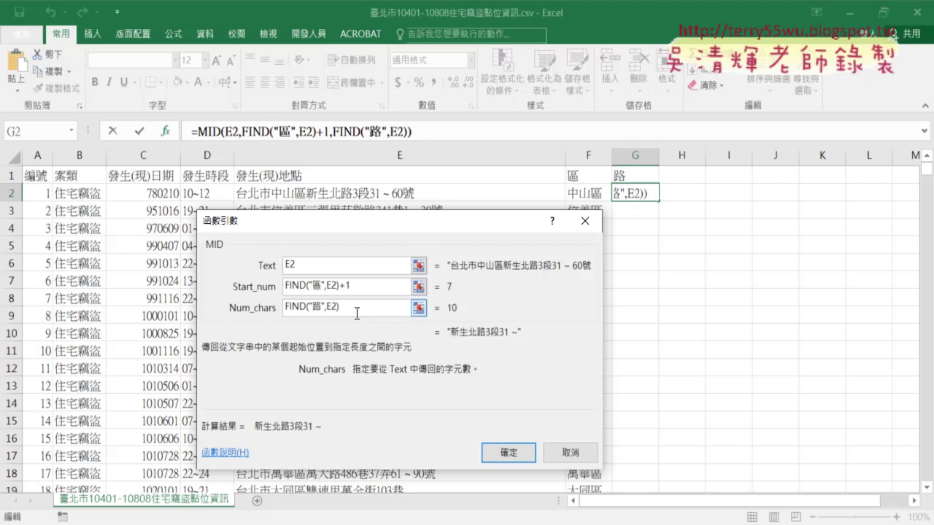
text(-)
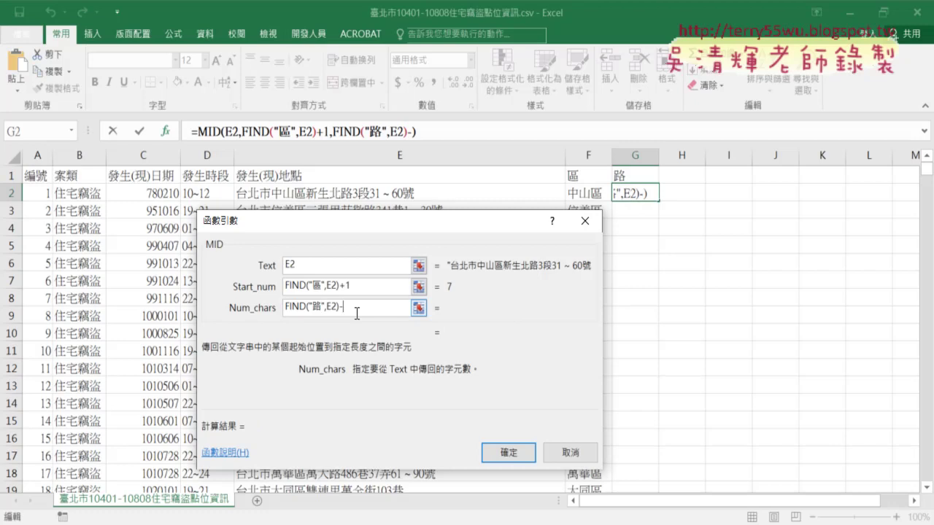
key(ctrl+v)
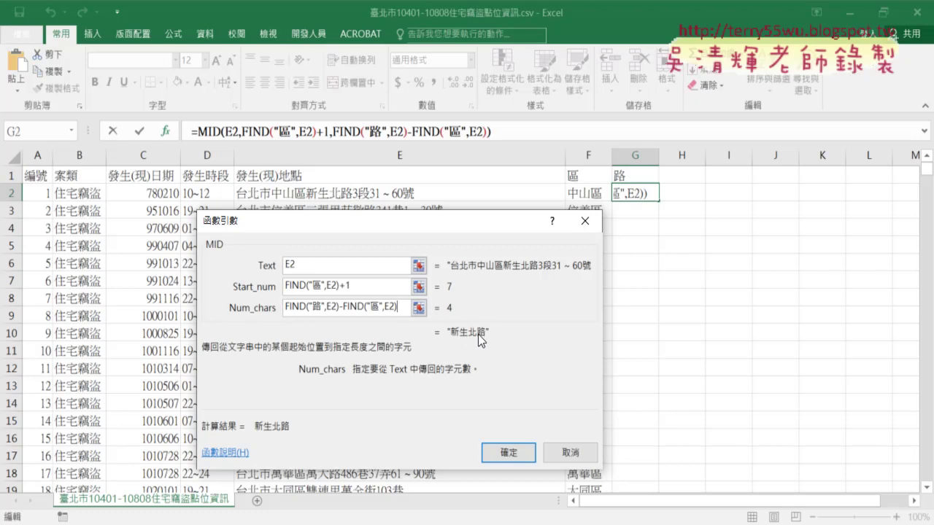
click(511, 453)
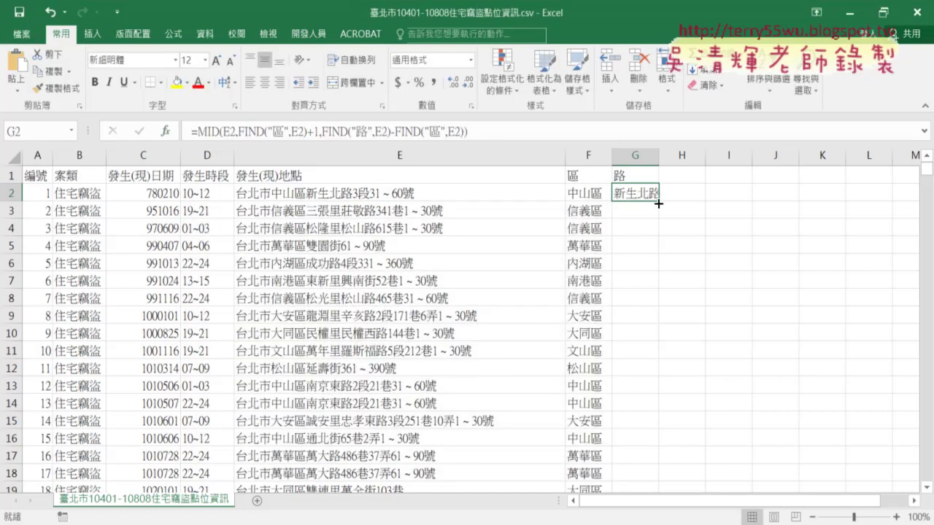
Step: Autofit column G, fill the road formula down, and compare G5's #VALUE! with G2
double_click(658, 155)
double_click(666, 202)
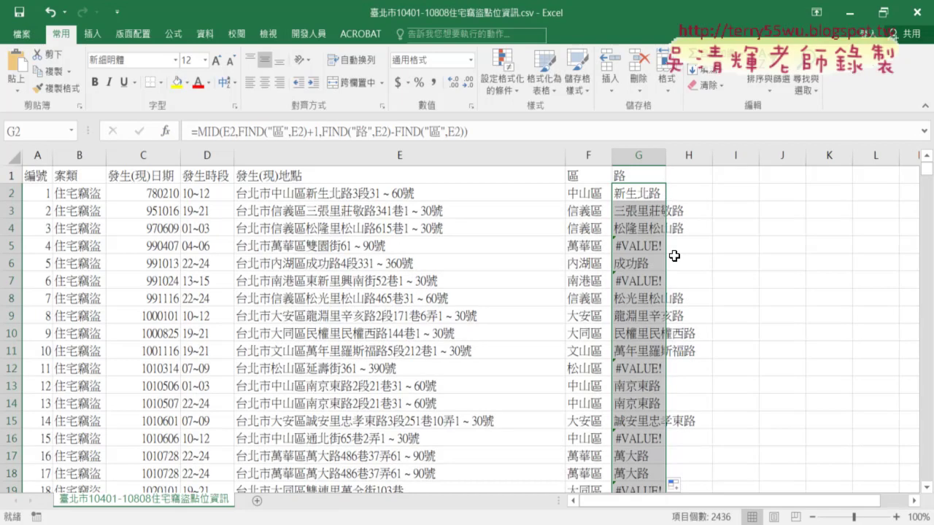
click(645, 245)
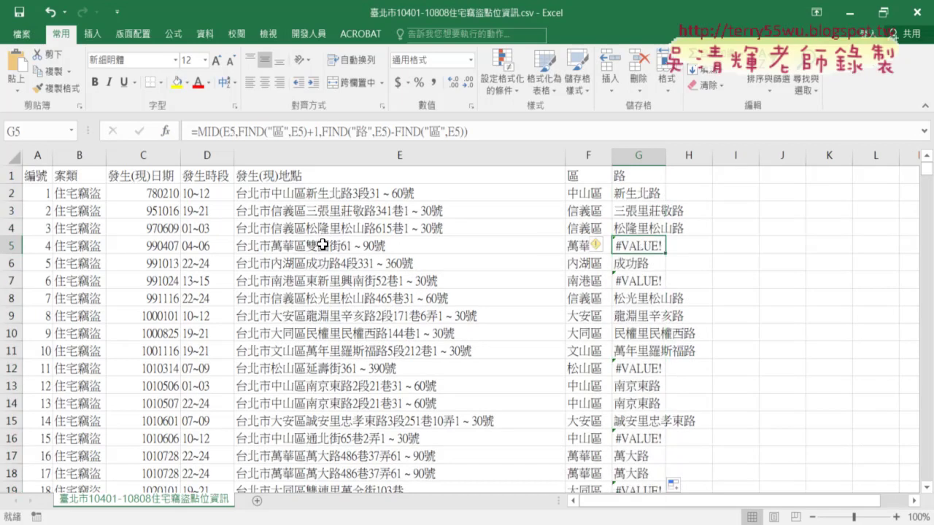
click(645, 195)
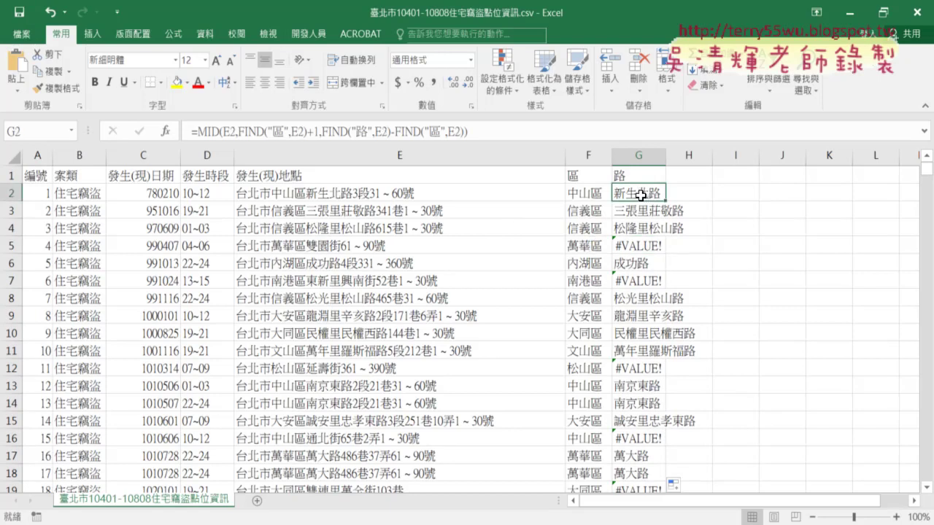
click(642, 251)
Step: Inspect row 52's address, district and road error, then return to G2
scroll(652, 288, down, 8)
scroll(652, 287, down, 4)
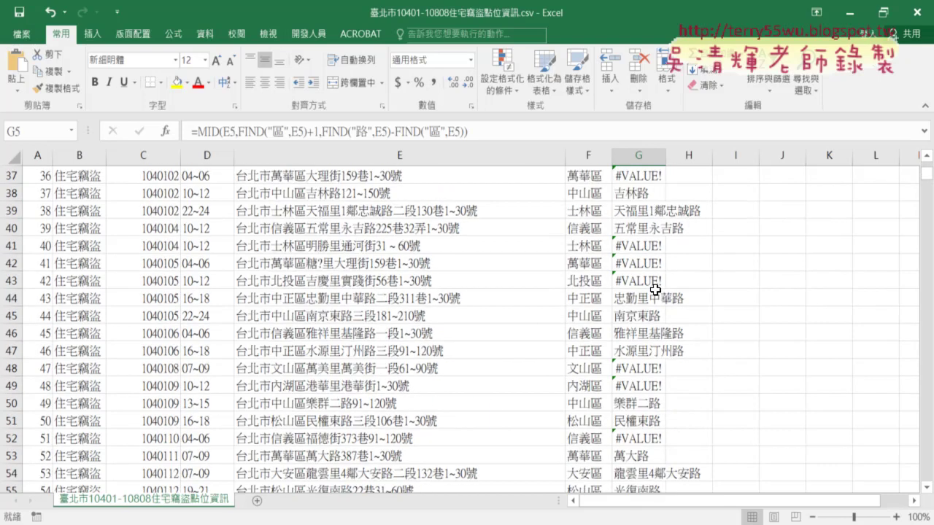
scroll(654, 290, down, 4)
drag(633, 235, 342, 231)
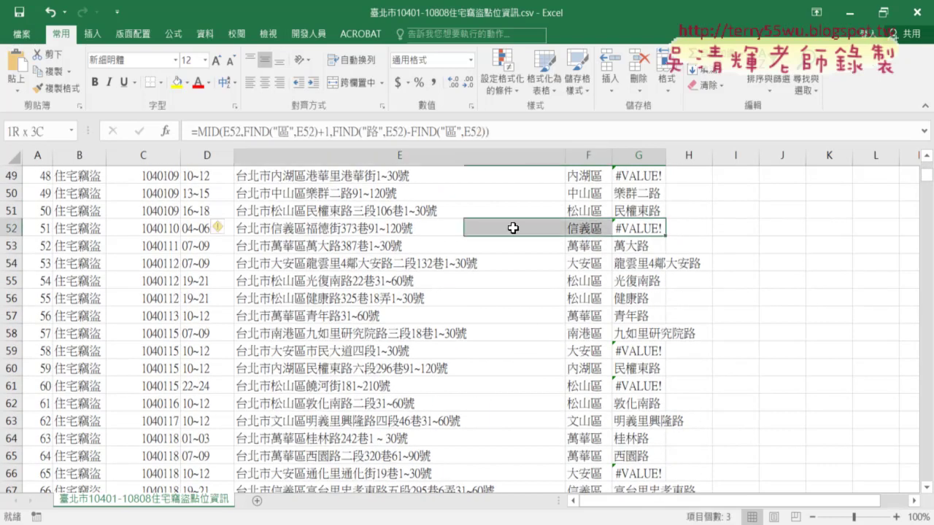
scroll(510, 240, up, 5)
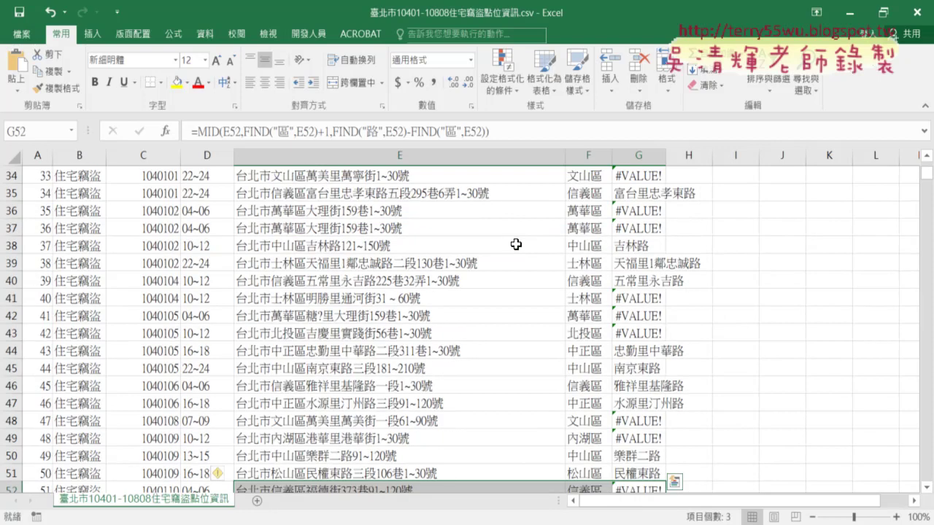
scroll(516, 244, up, 9)
scroll(517, 244, up, 2)
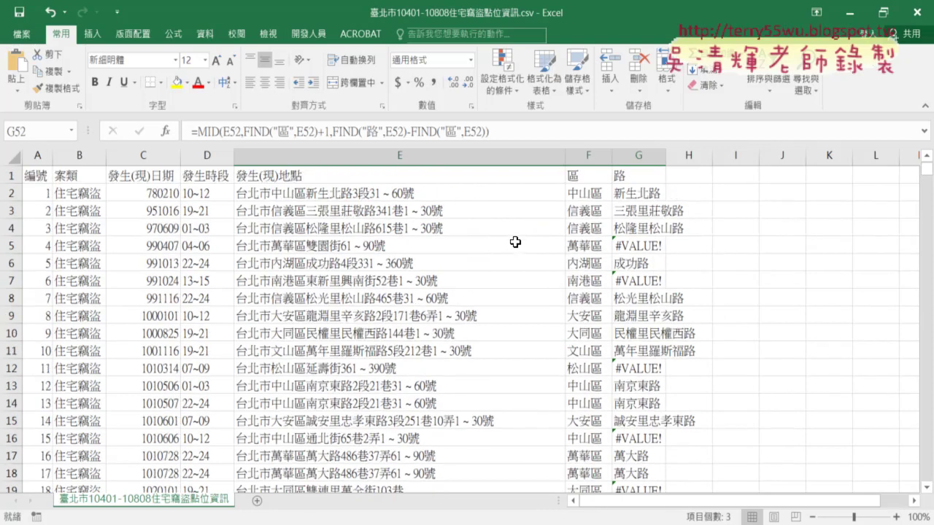
click(645, 197)
Step: Copy G2's MID expression, clear the formula, and choose the logical function IFERROR
drag(200, 131, 468, 131)
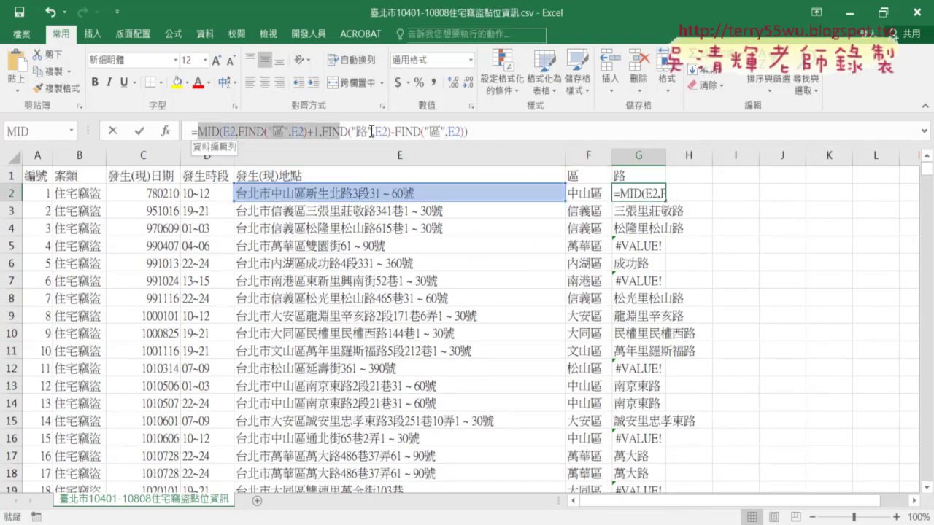
right_click(390, 135)
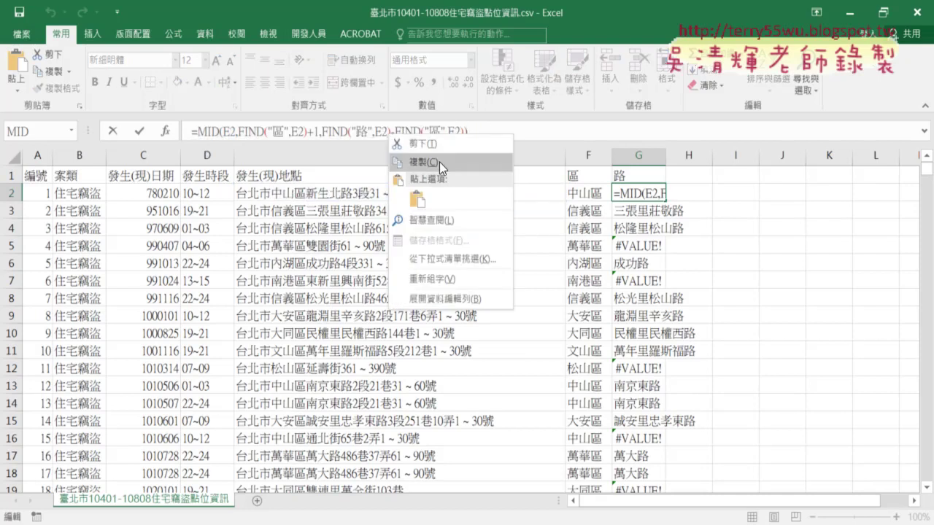
click(439, 162)
key(Delete)
click(169, 130)
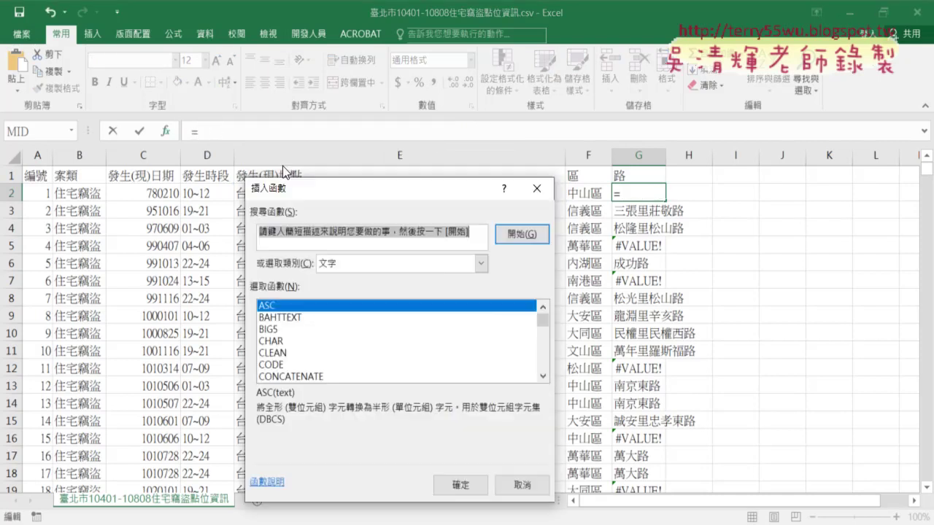
click(410, 263)
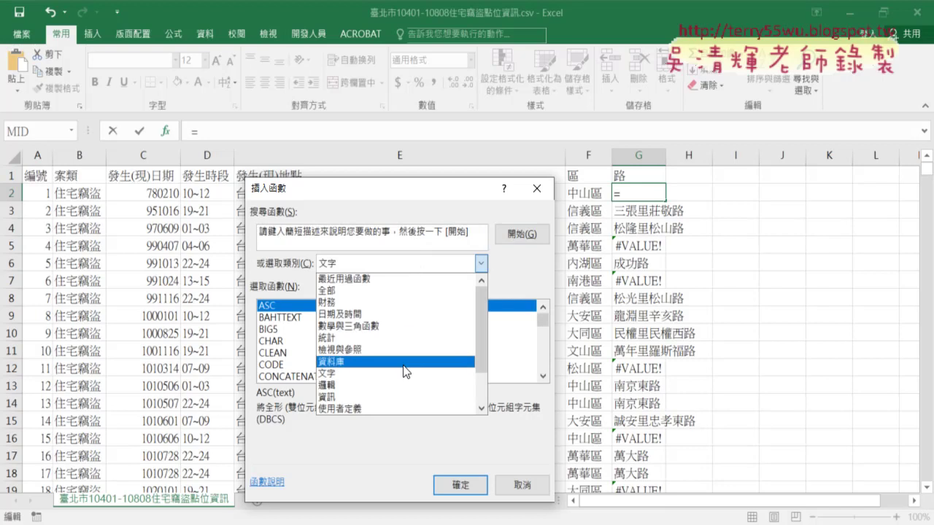
click(402, 385)
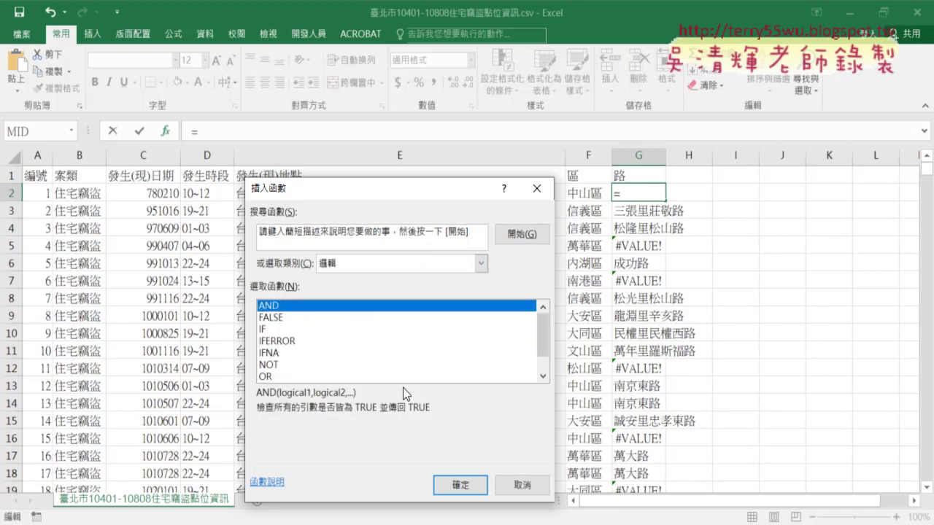
double_click(287, 341)
Step: Paste the MID expression into both IFERROR arguments, changing 路 to 街 in the fallback
right_click(315, 278)
click(350, 321)
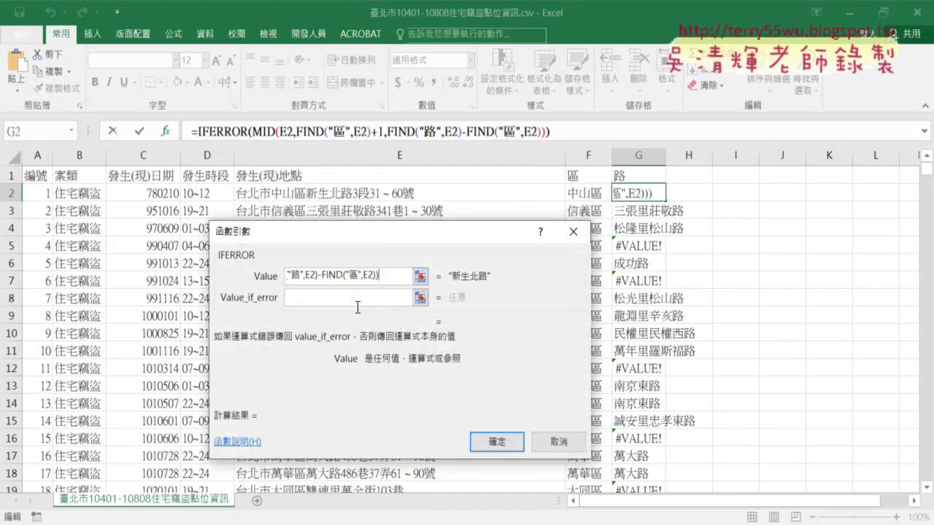
click(306, 299)
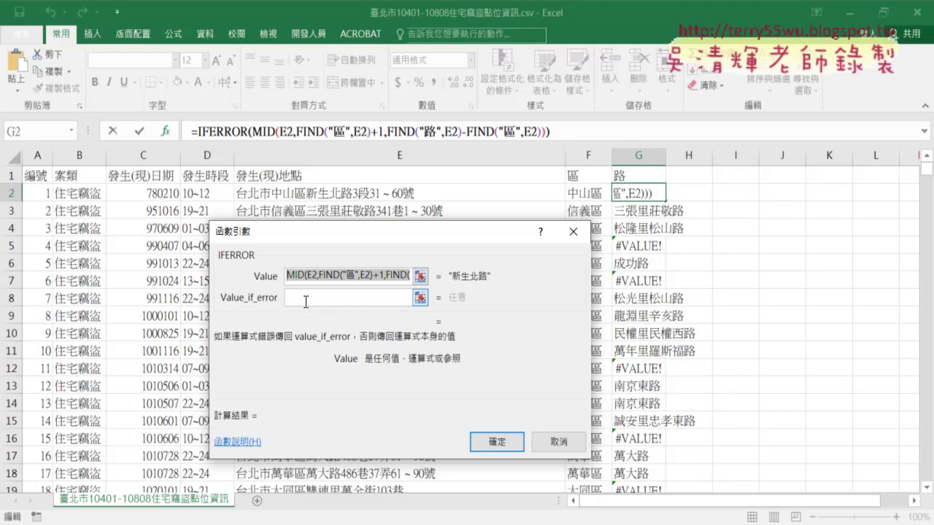
click(343, 298)
right_click(314, 299)
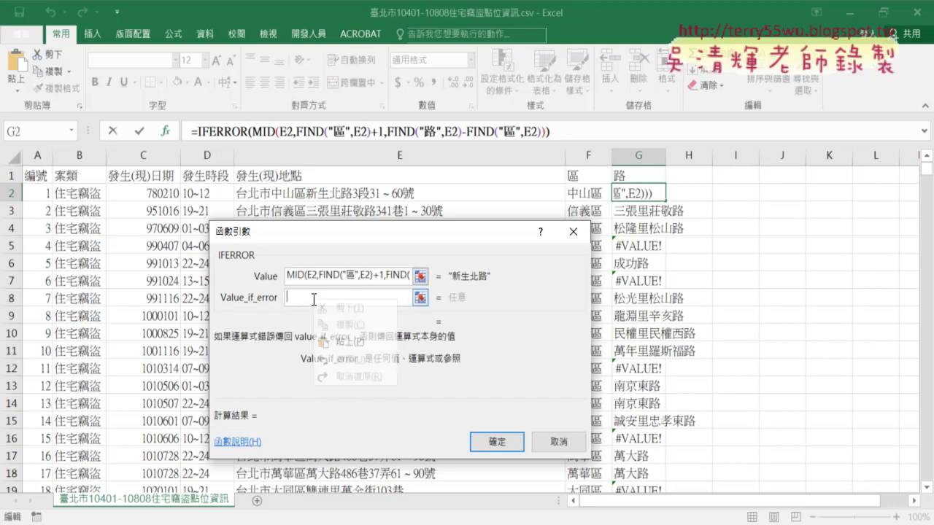
click(353, 341)
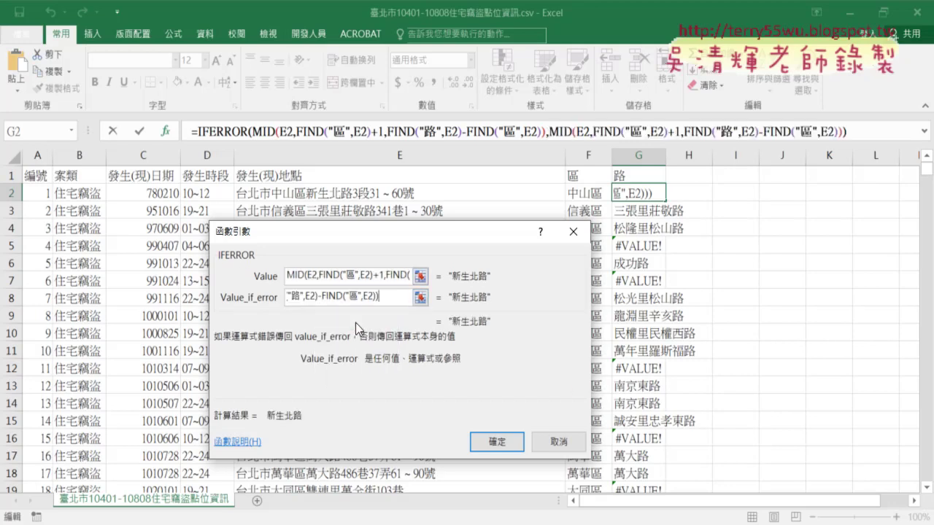
double_click(299, 298)
text(接)
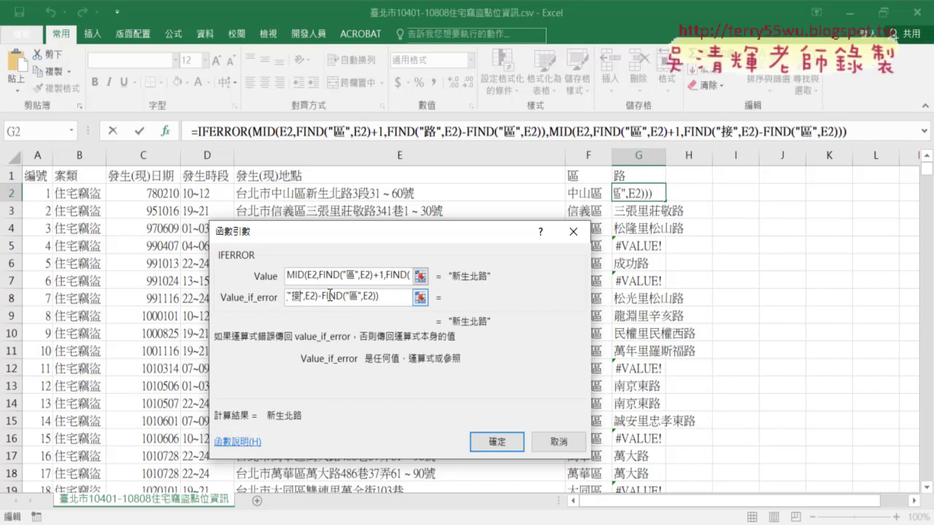
key(Down)
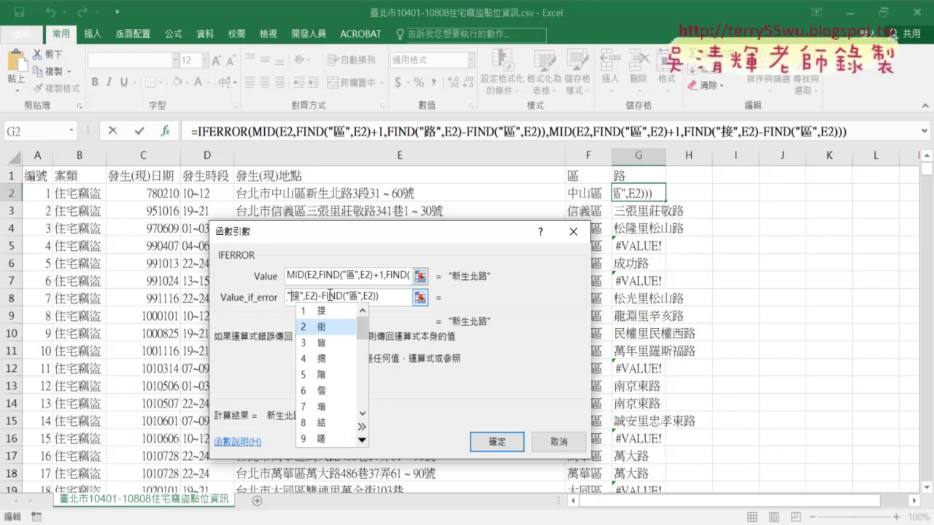
key(Return)
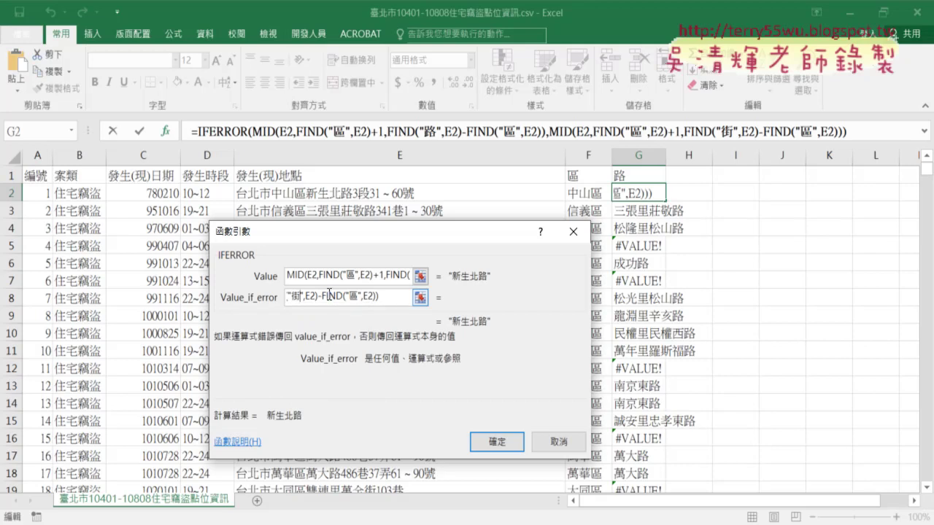
key(shift+Tab)
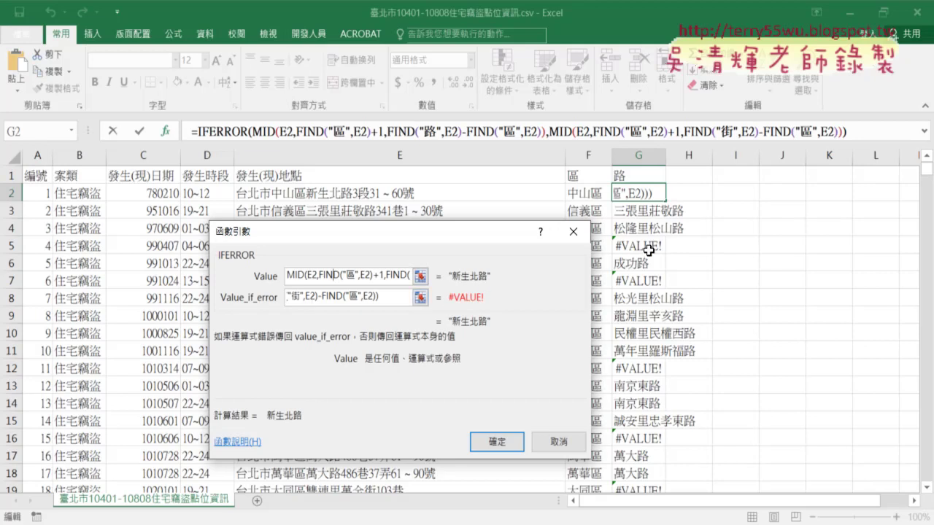
click(498, 440)
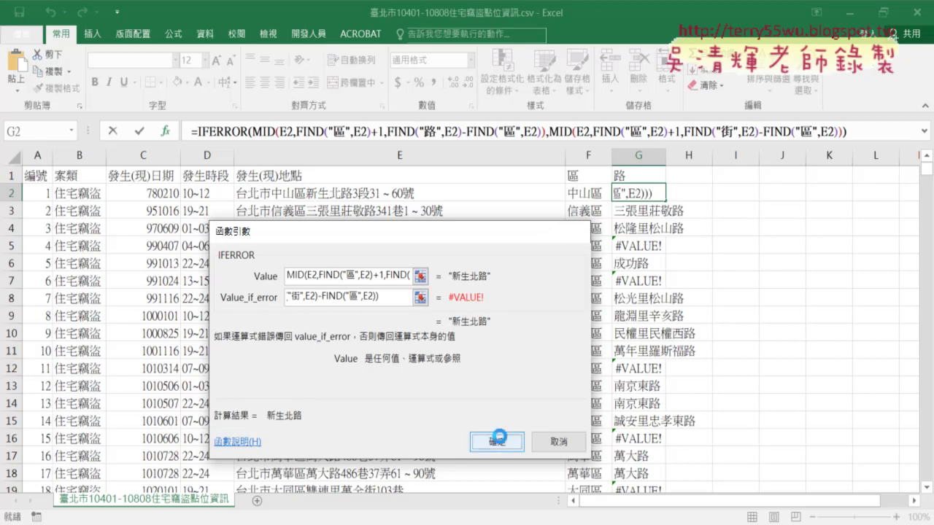
Step: Fill the IFERROR formula down column G, autofit it, and check G59's #VALUE!
double_click(664, 201)
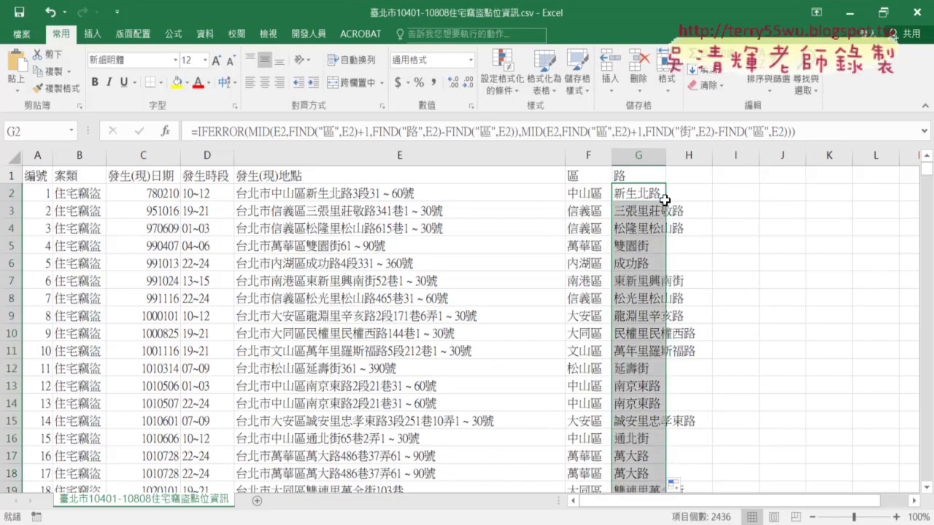
double_click(665, 155)
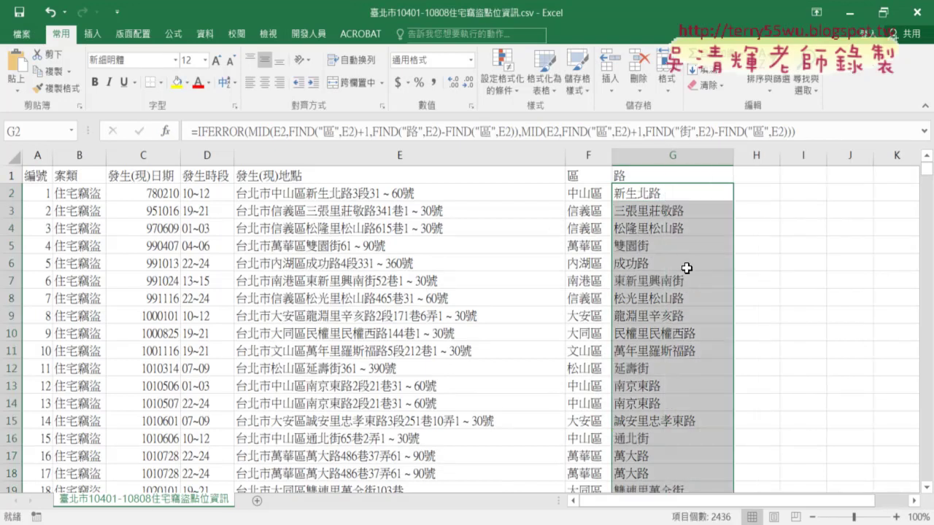
scroll(687, 268, down, 11)
scroll(686, 265, down, 4)
scroll(685, 265, down, 4)
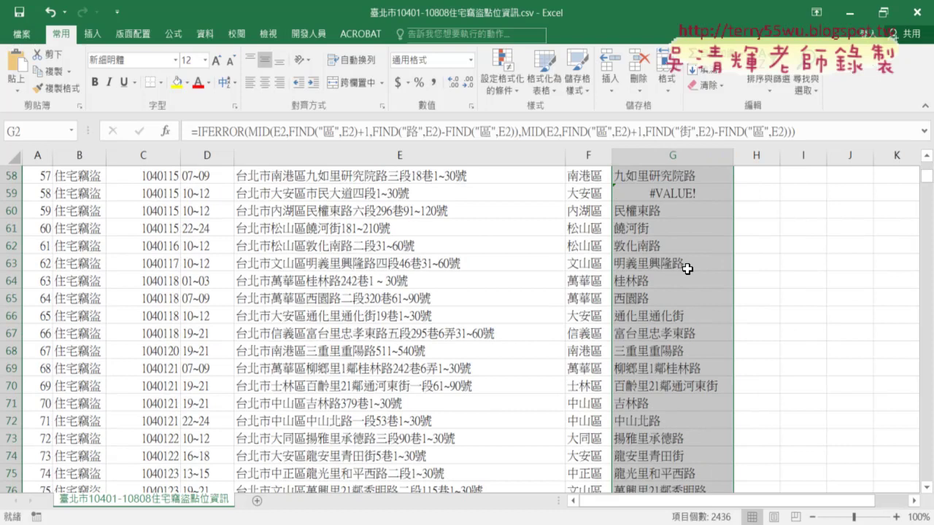
click(682, 198)
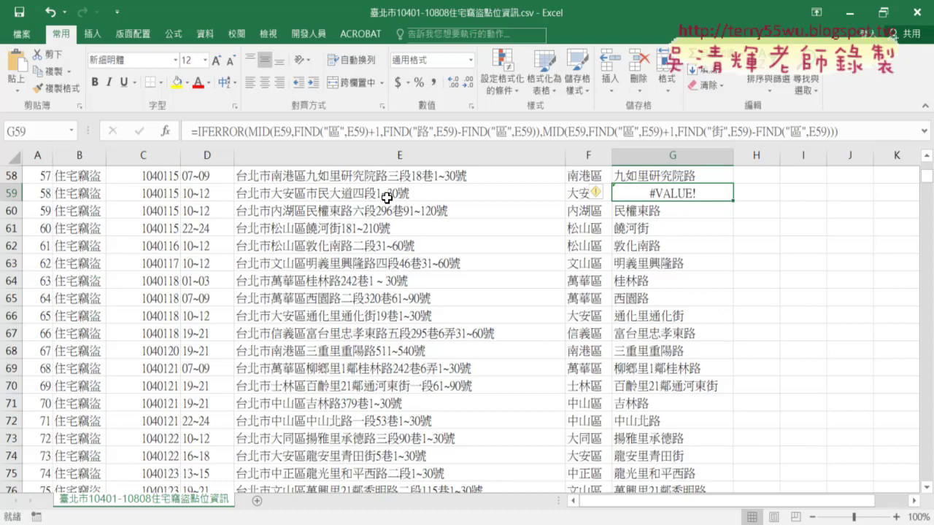
Step: Scroll down to the remaining #VALUE! caused by row 767's 市民大道 address
scroll(386, 248, down, 7)
scroll(387, 248, down, 7)
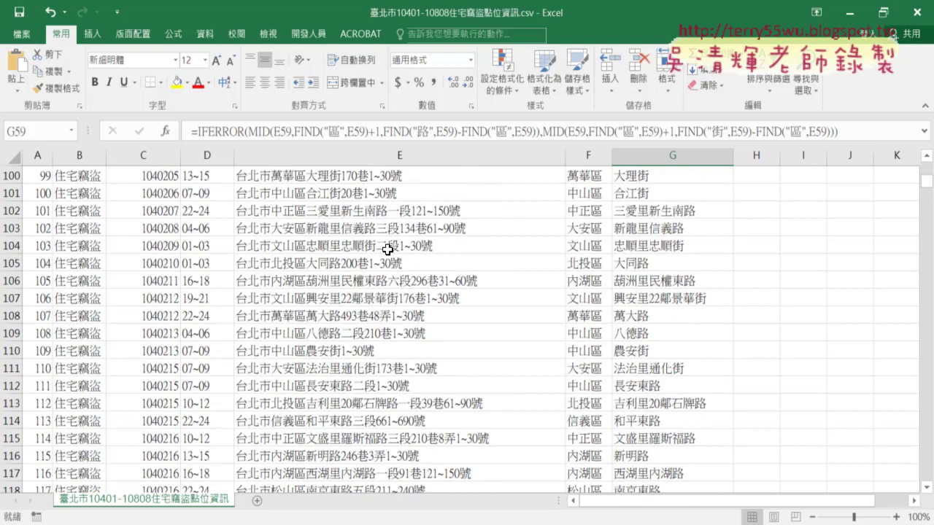
scroll(387, 250, down, 11)
scroll(386, 249, down, 5)
scroll(383, 247, down, 4)
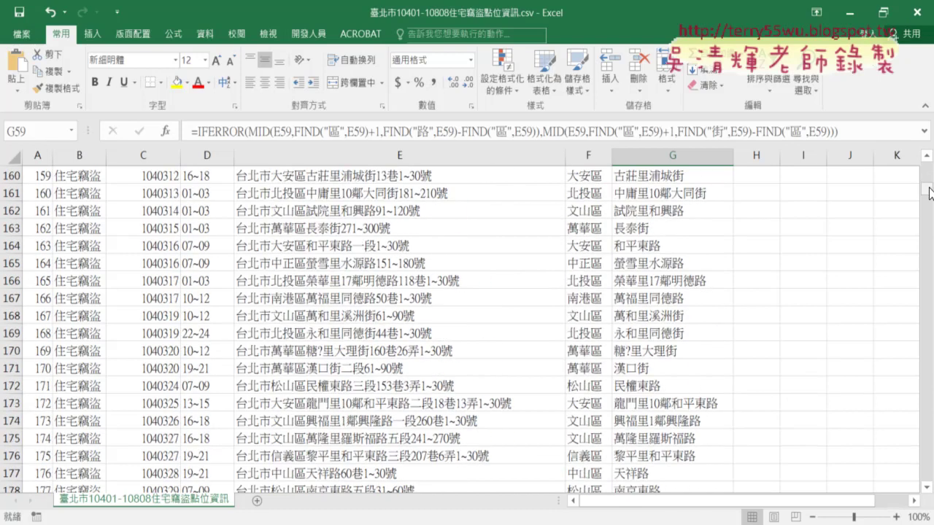
mouse_move(926, 191)
mouse_down()
mouse_move(927, 284)
mouse_move(926, 264)
mouse_up()
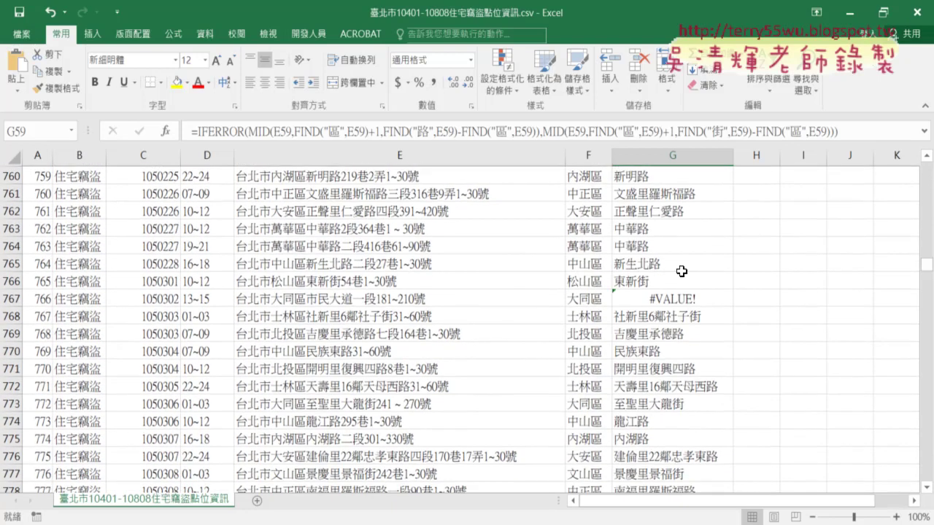
click(383, 301)
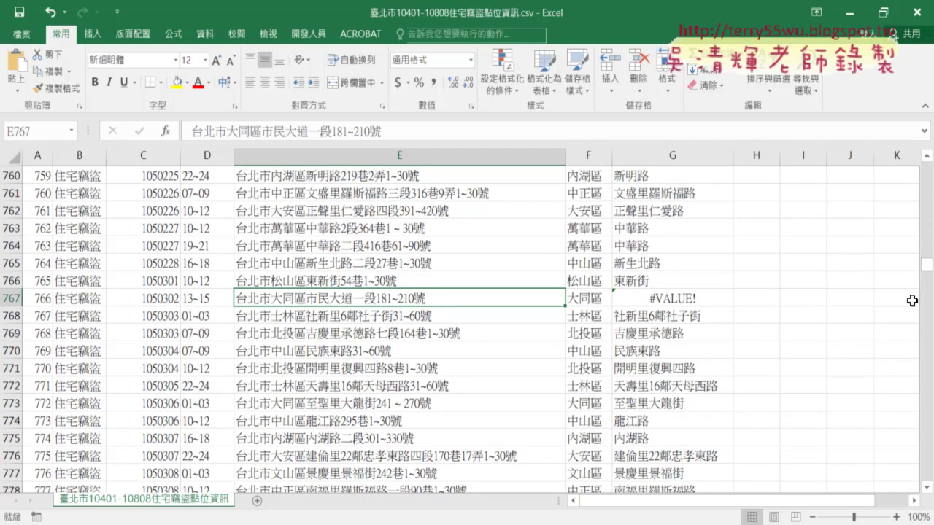
drag(927, 264, 930, 159)
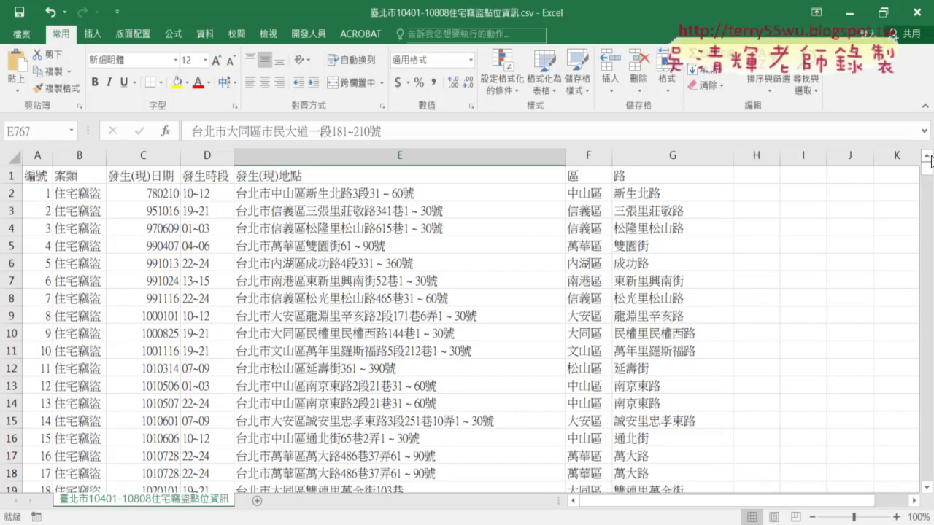
click(592, 194)
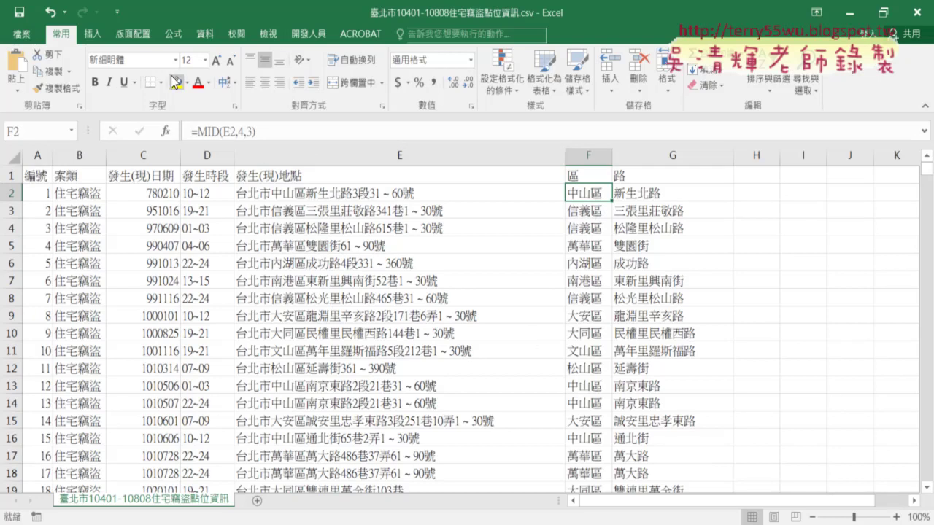
Step: Create a pivot table from the burglary data on a new sheet
click(92, 35)
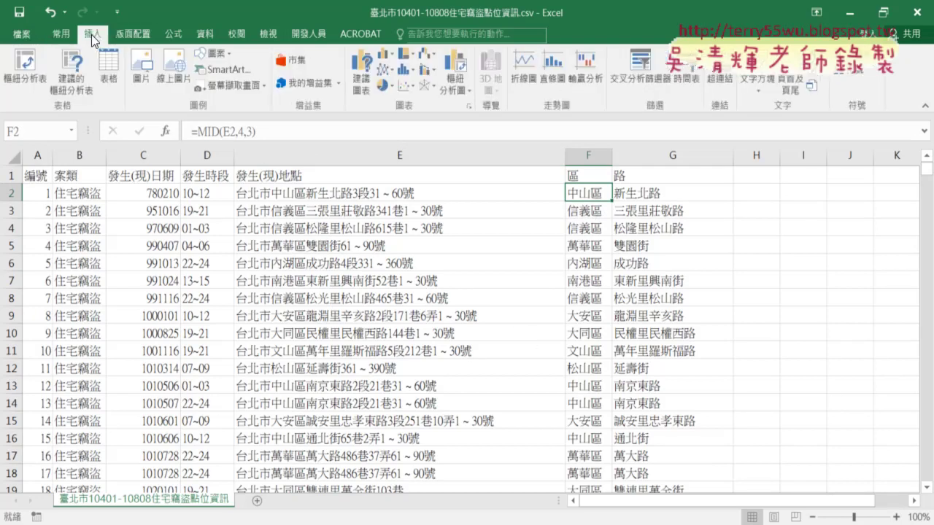
click(30, 71)
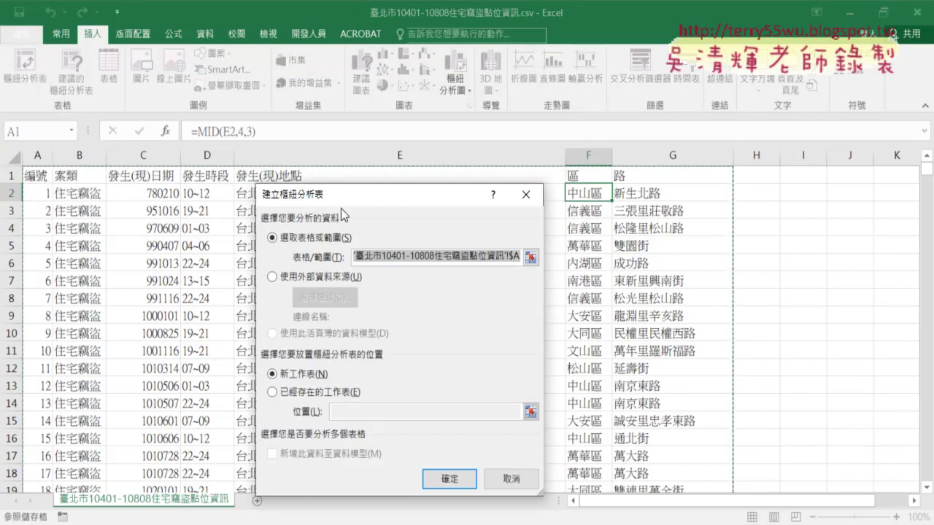
drag(341, 208, 243, 64)
click(340, 337)
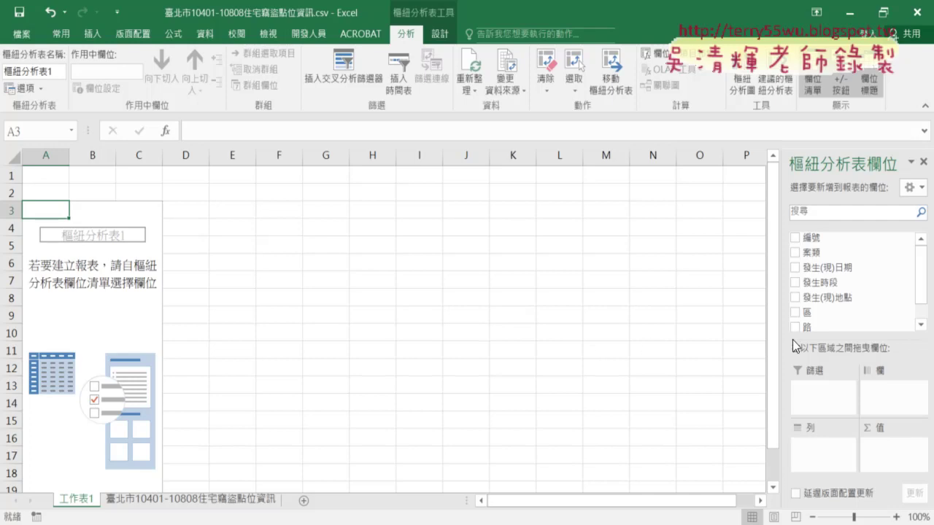
Step: Add 區 to Rows and Values to count burglaries per district, e.g. 中山區 303
drag(806, 312, 798, 457)
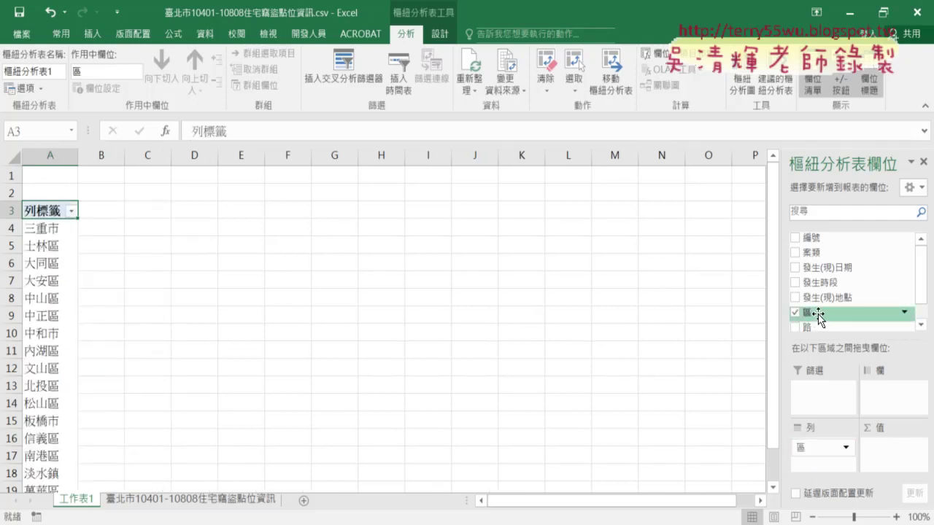
drag(814, 314, 872, 448)
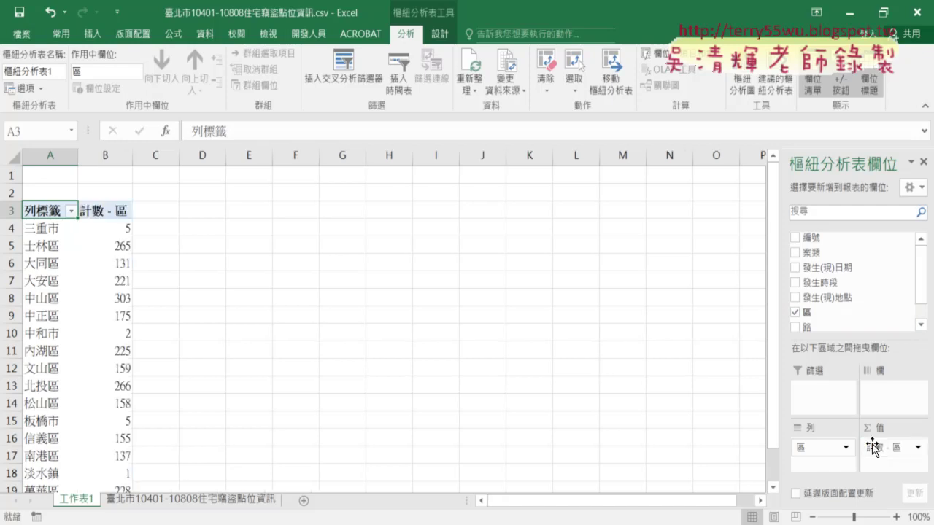
scroll(98, 318, down, 2)
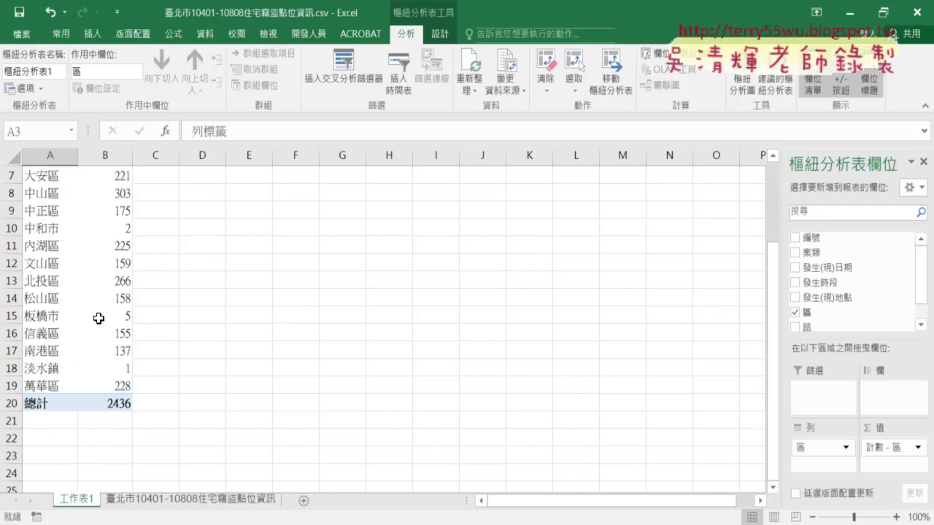
scroll(98, 318, up, 1)
scroll(97, 318, up, 1)
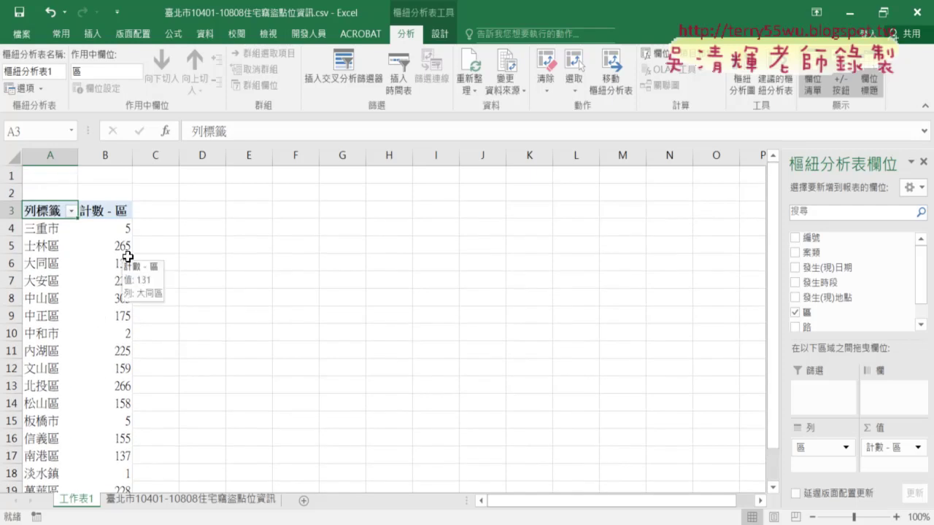
click(124, 229)
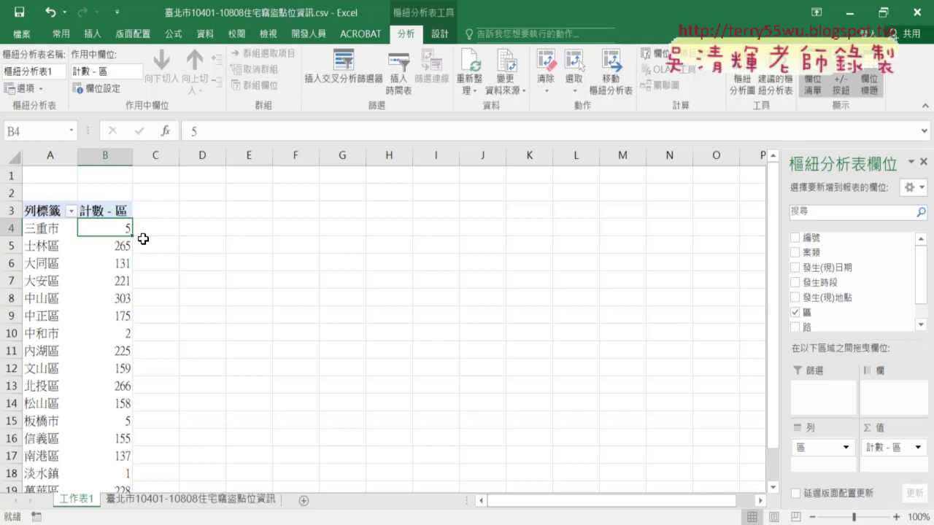
click(212, 32)
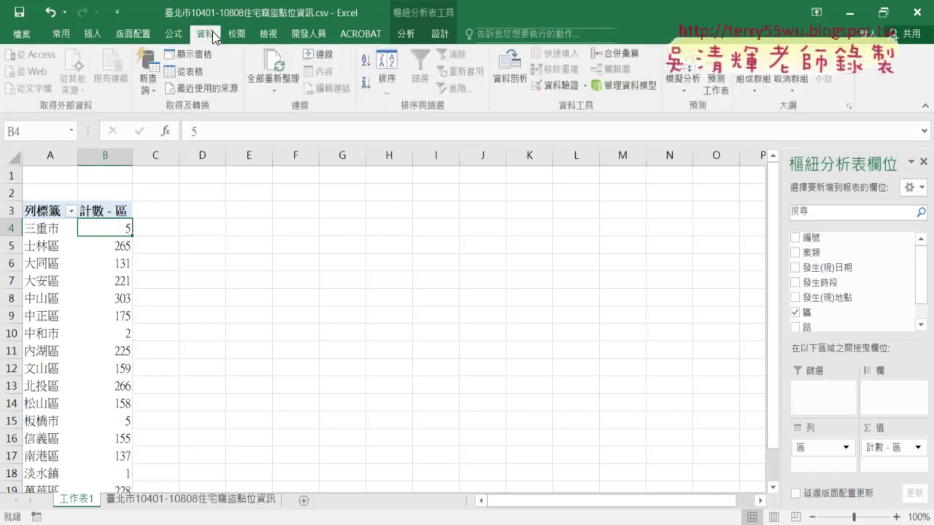
Step: Sort district counts largest to smallest, highlight the top four down to 萬華區, then revisit the data sheet
click(365, 84)
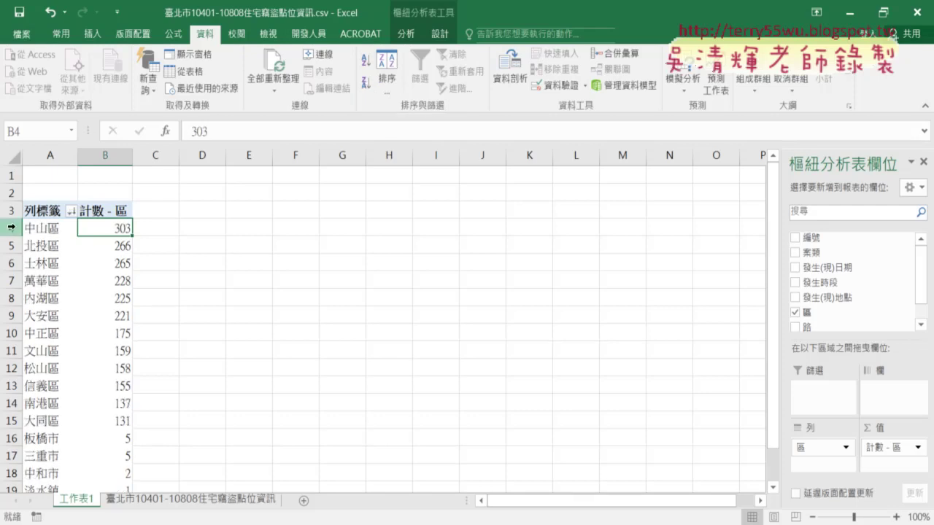
click(11, 227)
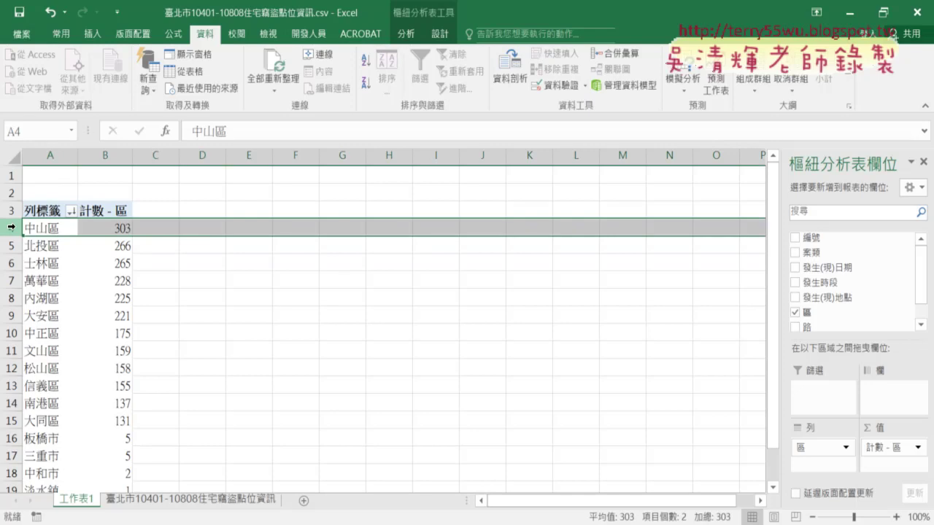
click(9, 245)
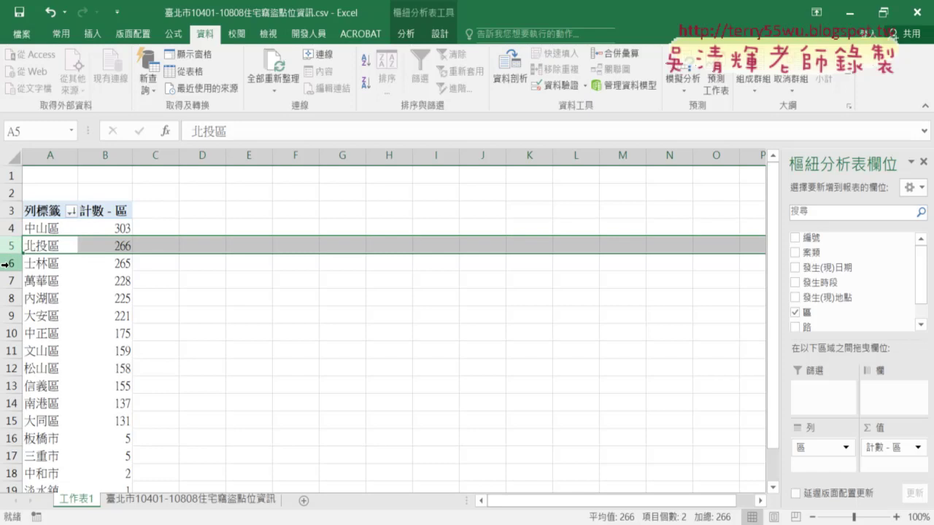
click(9, 263)
click(9, 281)
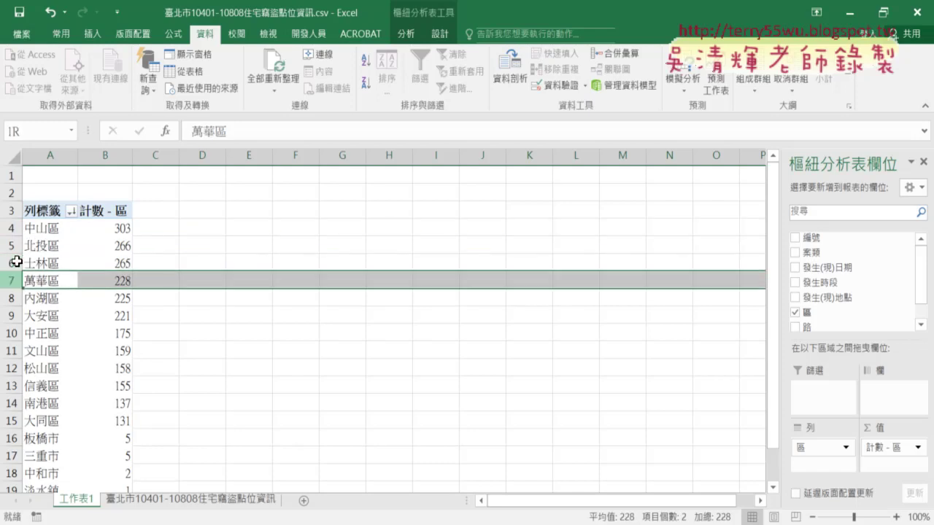
drag(16, 261, 14, 227)
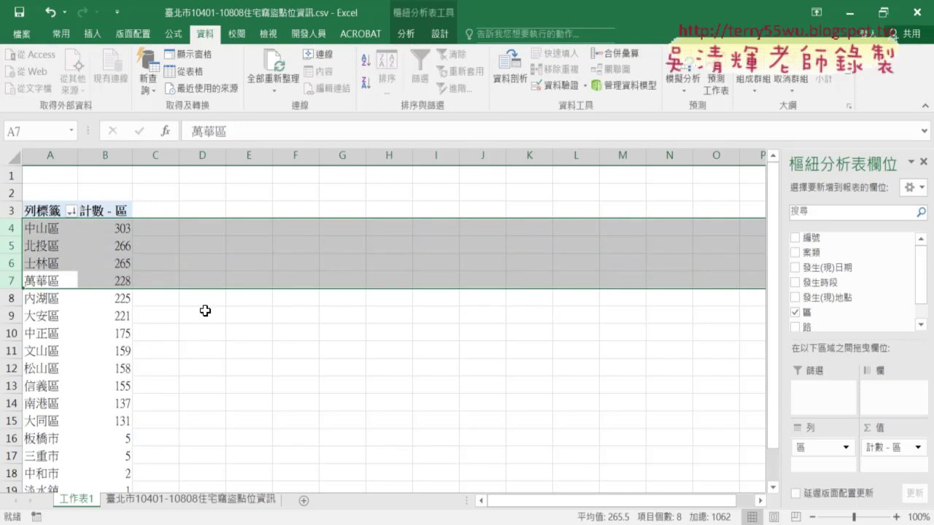
click(13, 282)
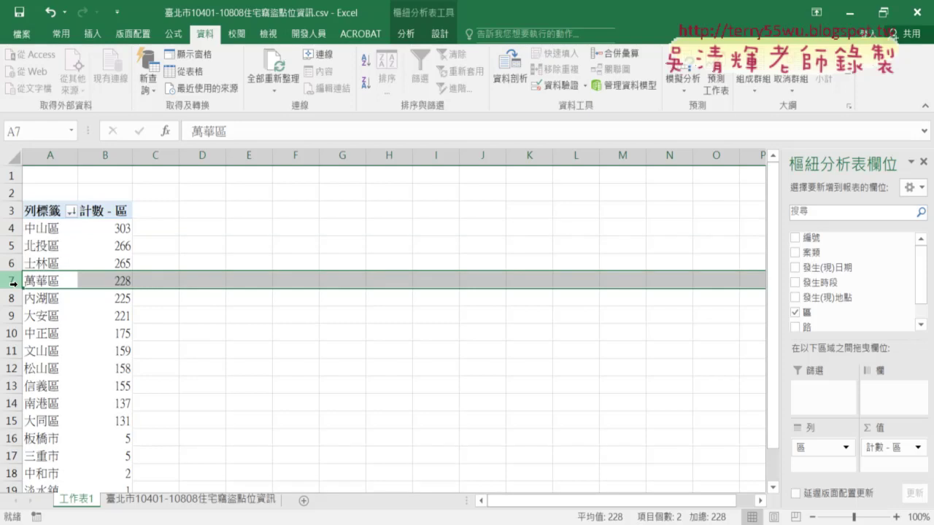
click(163, 502)
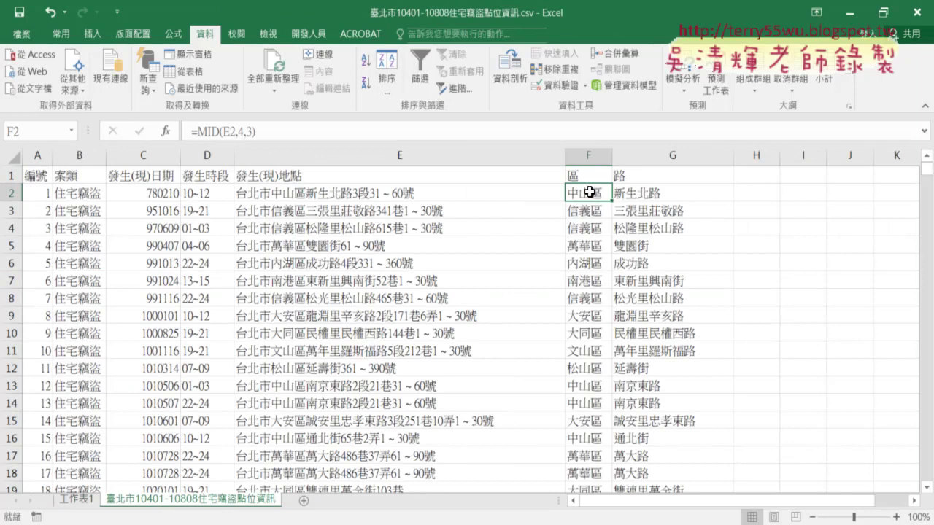
drag(588, 155, 659, 155)
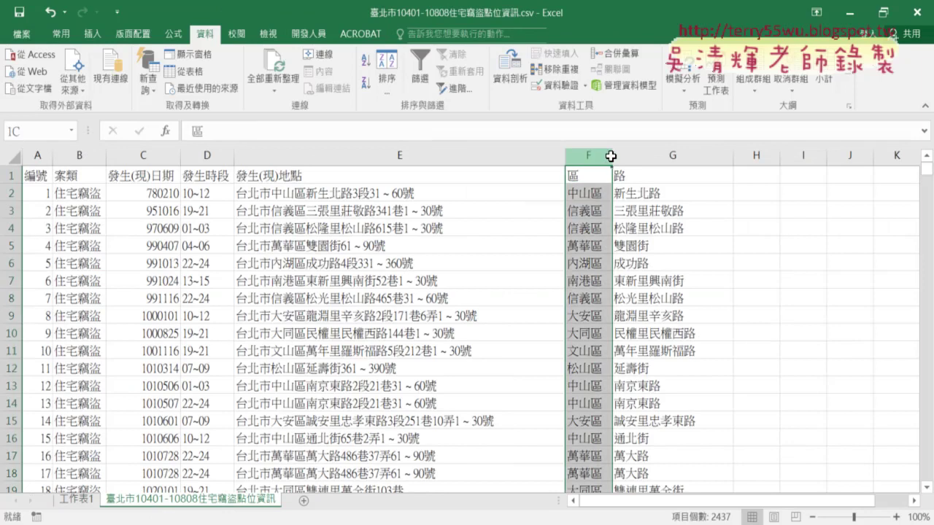
click(588, 193)
click(642, 195)
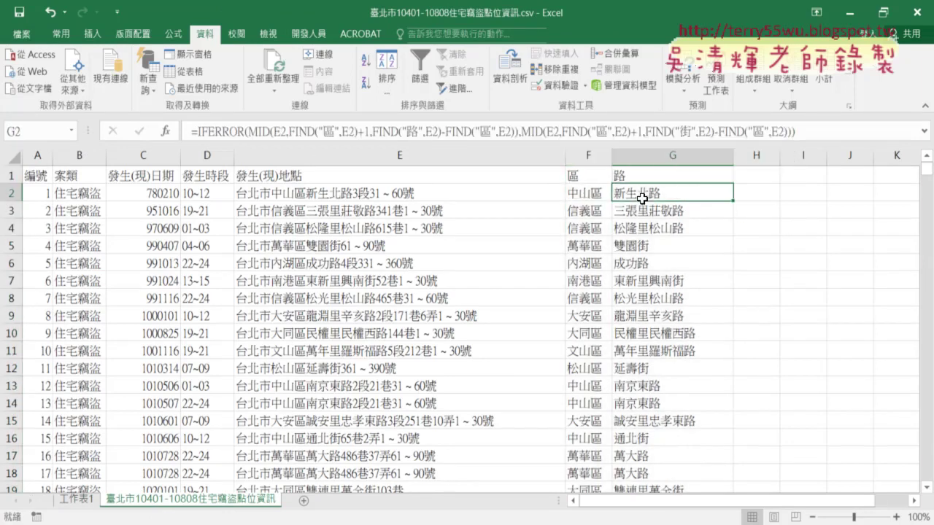
click(592, 193)
click(682, 201)
Step: Switch to the browser and go back to the data.taipei home page
click(386, 524)
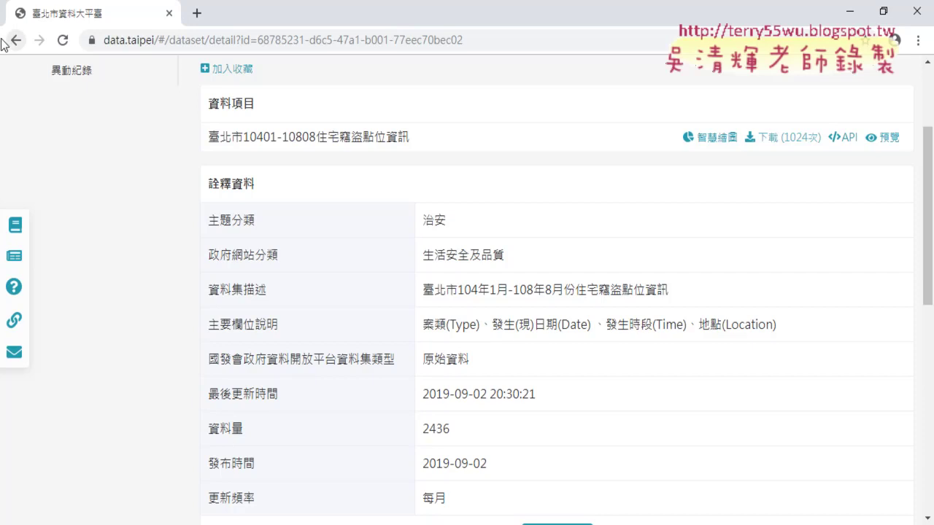
click(17, 40)
click(17, 41)
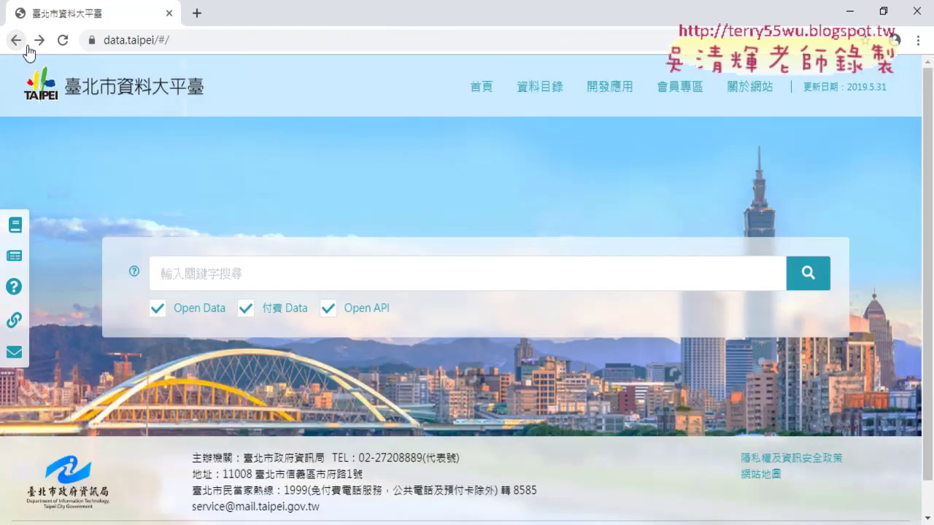
Step: Search data.taipei for 住宅竊 and run the search on the 臺北市住宅竊盜點位資訊 suggestion
click(227, 273)
text(住)
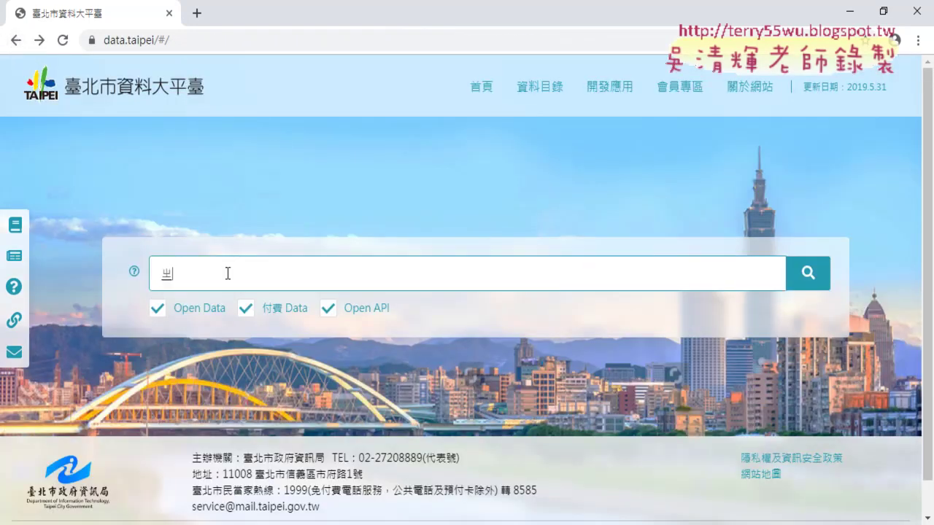
text(宅)
key(Return)
text(ㄐㄧㄝ界)
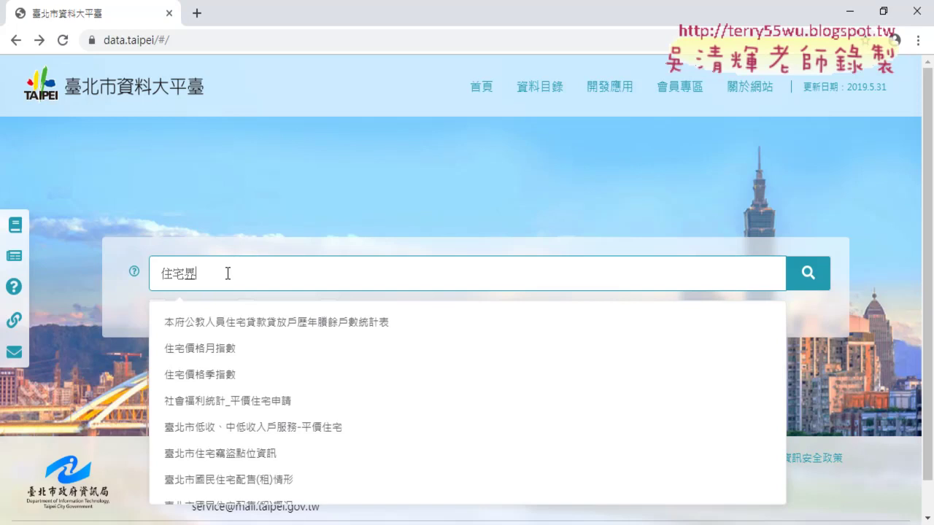
key(BackSpace)
text(ㄐㄧㄝ)
text(藉)
key(Return)
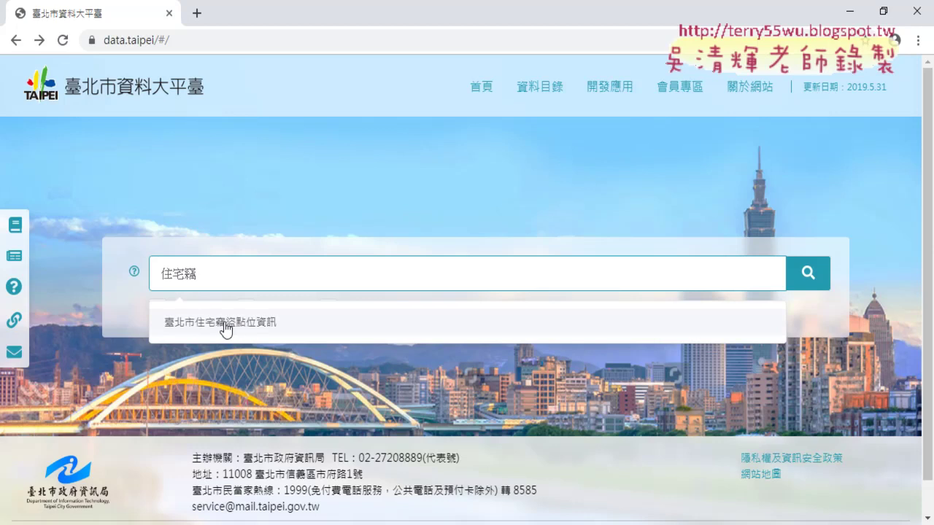
click(249, 330)
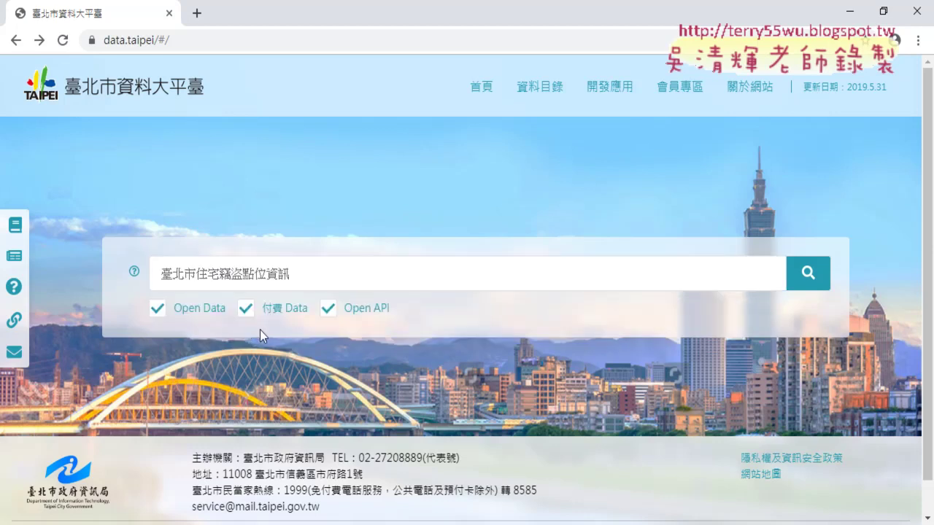
click(809, 275)
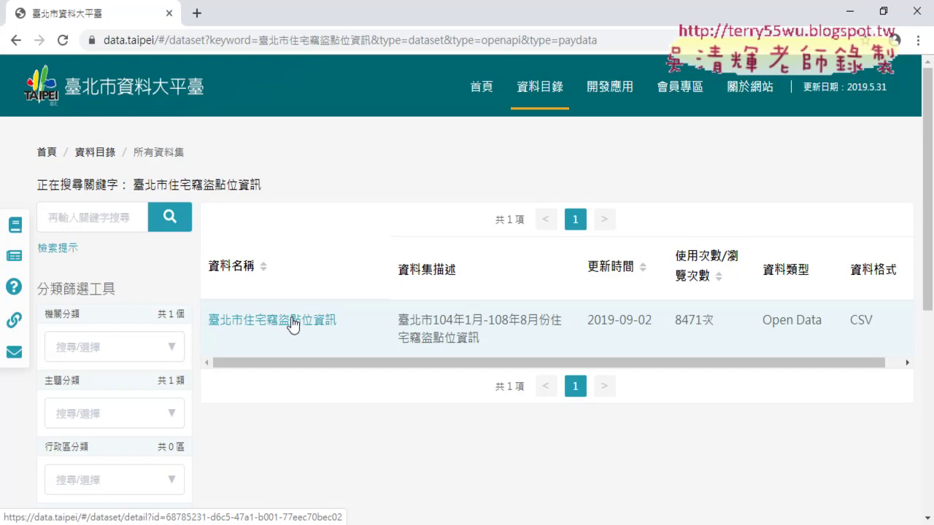
Step: Bring 151擷取括弧中字串.xlsm forward, glance at its 函數 and 巨集 sheets, then return to VBA
mouse_move(95, 524)
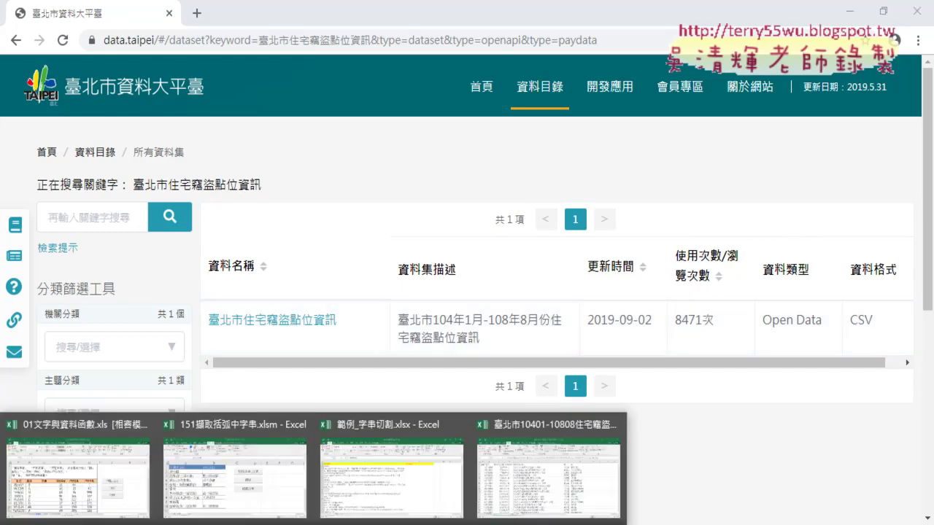
click(251, 482)
scroll(251, 482, down, 1)
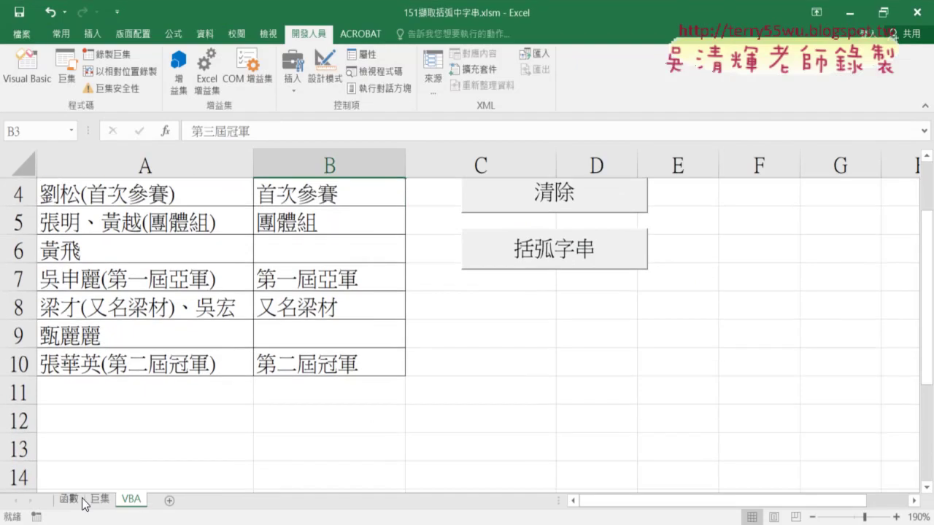
click(68, 501)
click(102, 500)
click(142, 501)
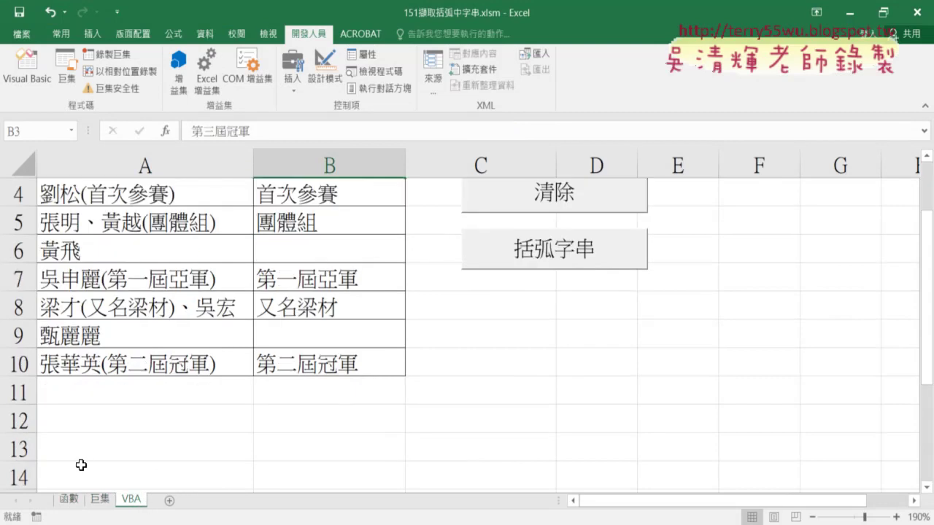